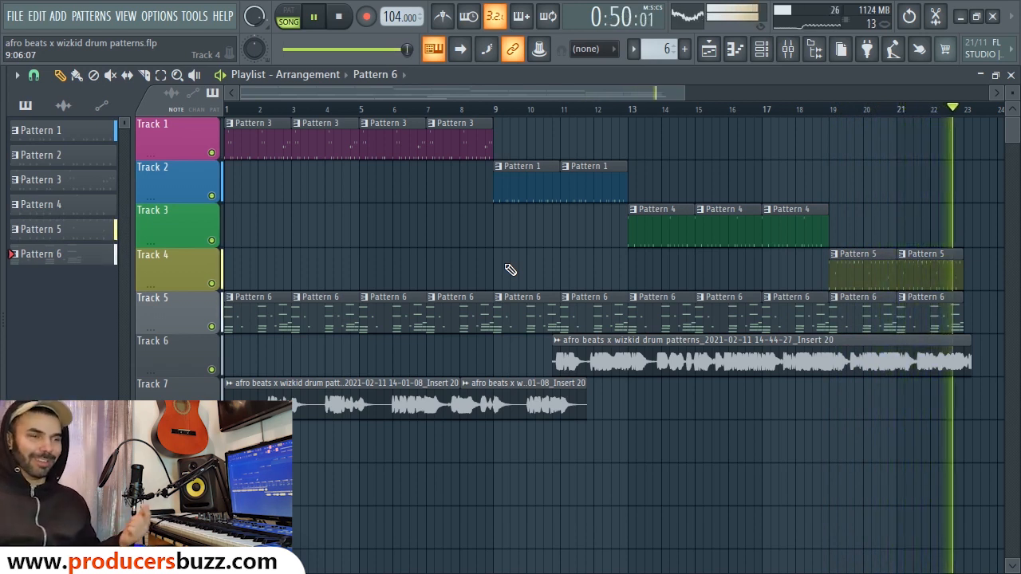
Step: Stop the song playback and audition Pattern 3 in pattern mode with its drum steps shown in the channel rack
{"action": "key", "text": "space"}
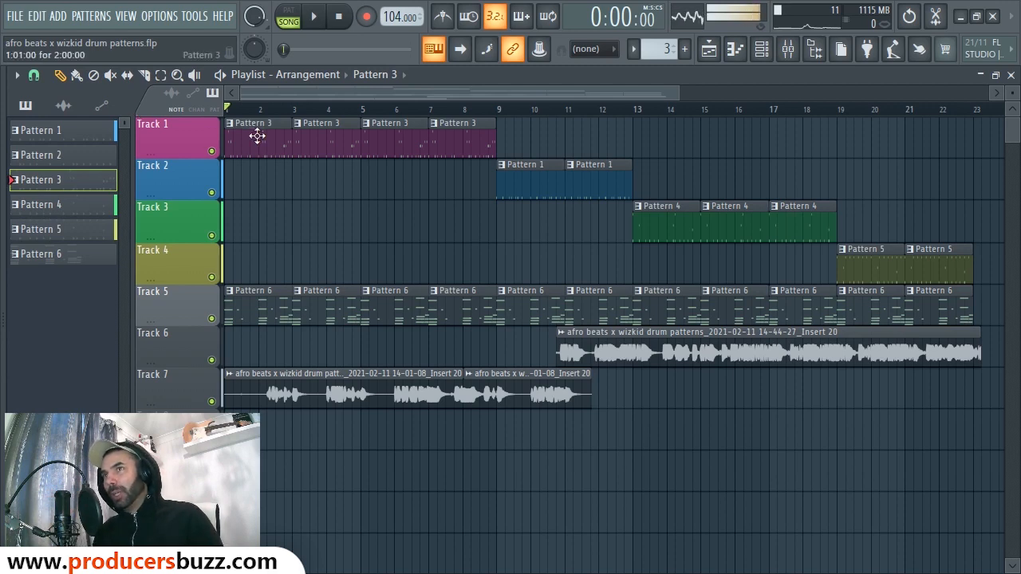
{"action": "left_click", "coordinate": [761, 50]}
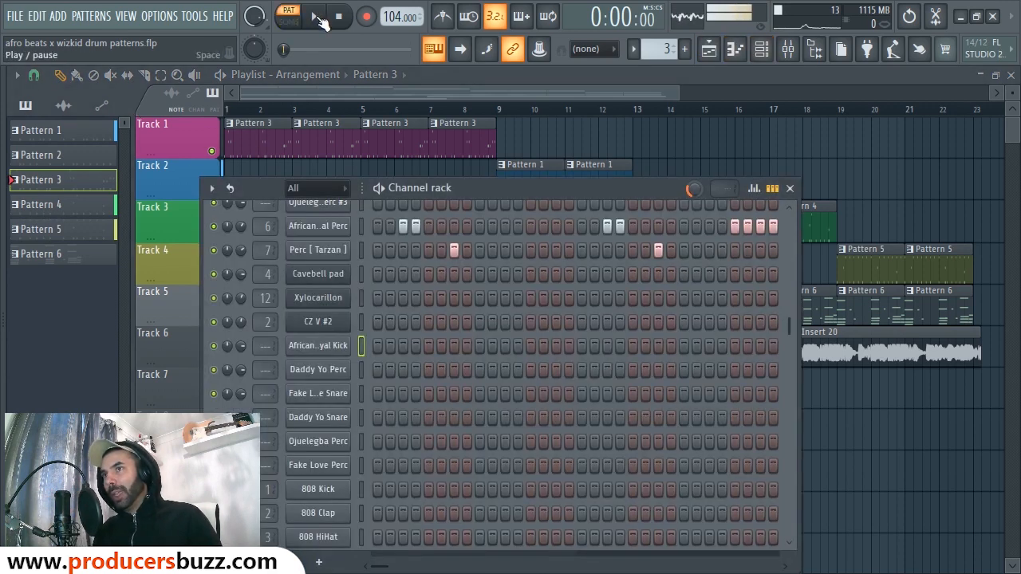
{"action": "scroll", "coordinate": [561, 315], "scroll_direction": "up", "scroll_amount": 5}
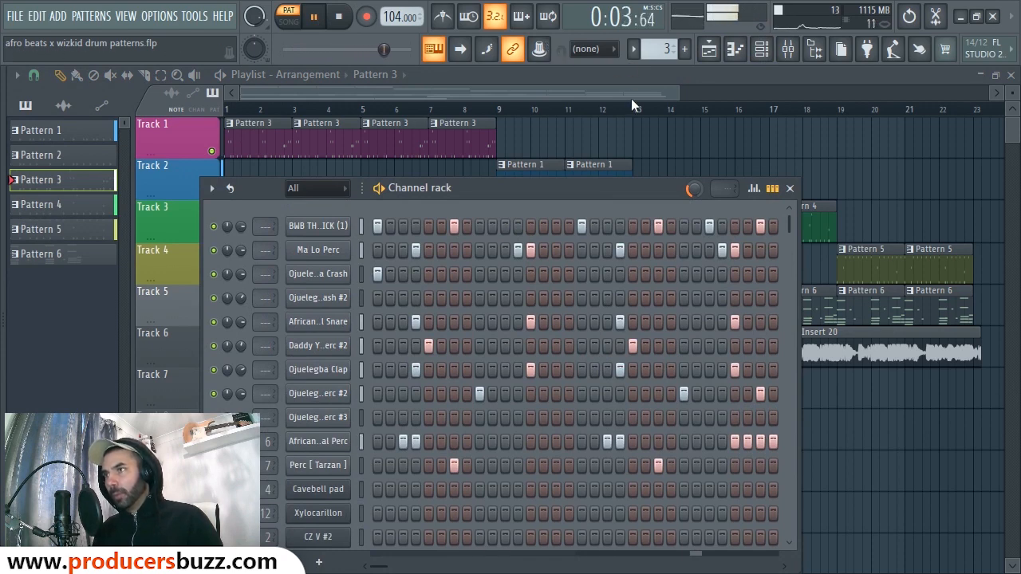
{"action": "key", "text": "space"}
Step: Select Pattern 1 from Track 2 and audition it with its drum steps shown in the channel rack
{"action": "left_click", "coordinate": [542, 164]}
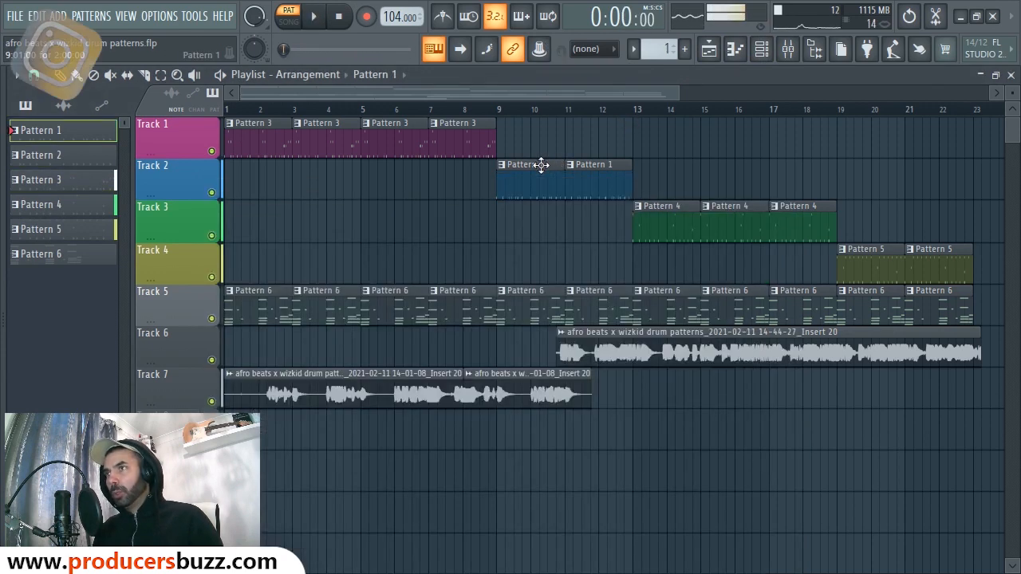
{"action": "left_click", "coordinate": [761, 50]}
{"action": "left_click_drag", "start_coordinate": [550, 185], "coordinate": [579, 149]}
{"action": "scroll", "coordinate": [649, 280], "scroll_direction": "down", "scroll_amount": 4}
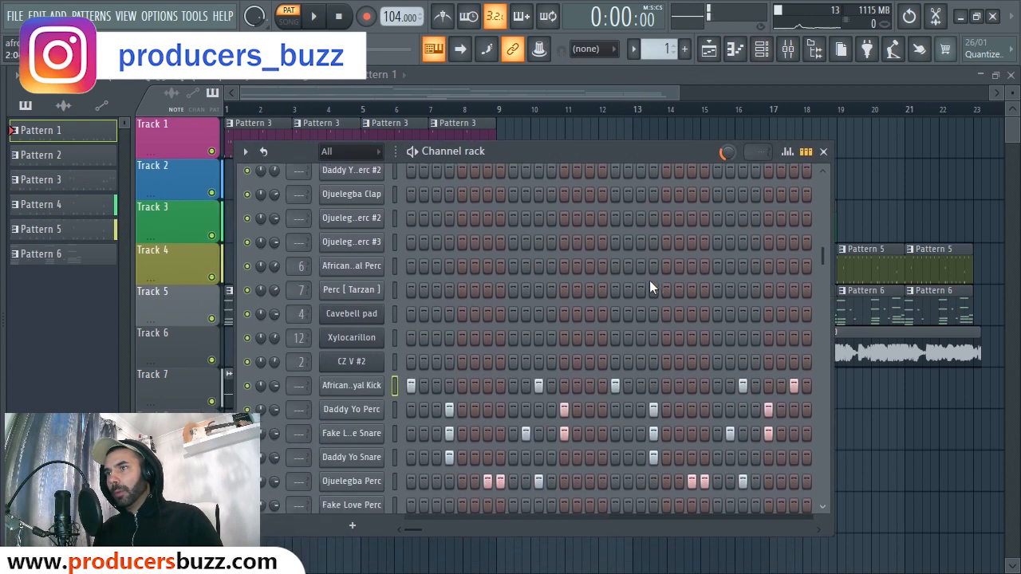
{"action": "key", "text": "space"}
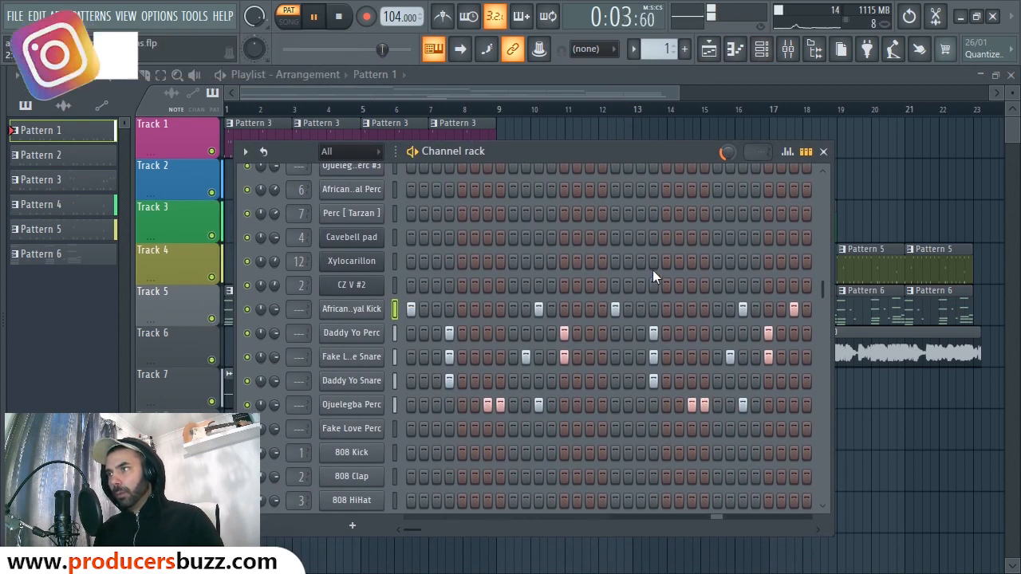
{"action": "key", "text": "space"}
Step: Select Pattern 4 from Track 3 and audition it twice with its drum steps shown in the channel rack
{"action": "left_click", "coordinate": [577, 94]}
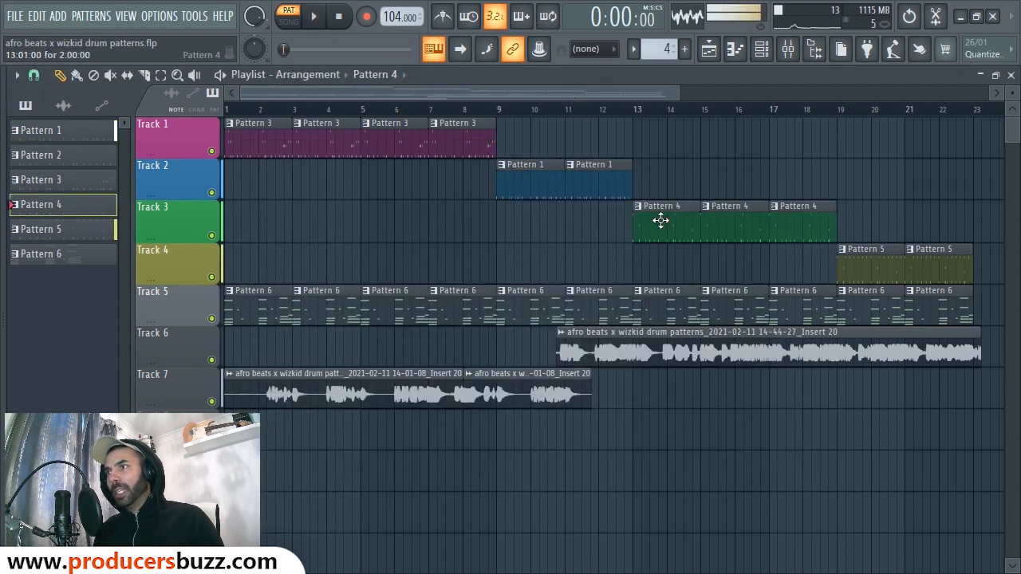
{"action": "left_click", "coordinate": [761, 49]}
{"action": "scroll", "coordinate": [627, 302], "scroll_direction": "up", "scroll_amount": 8}
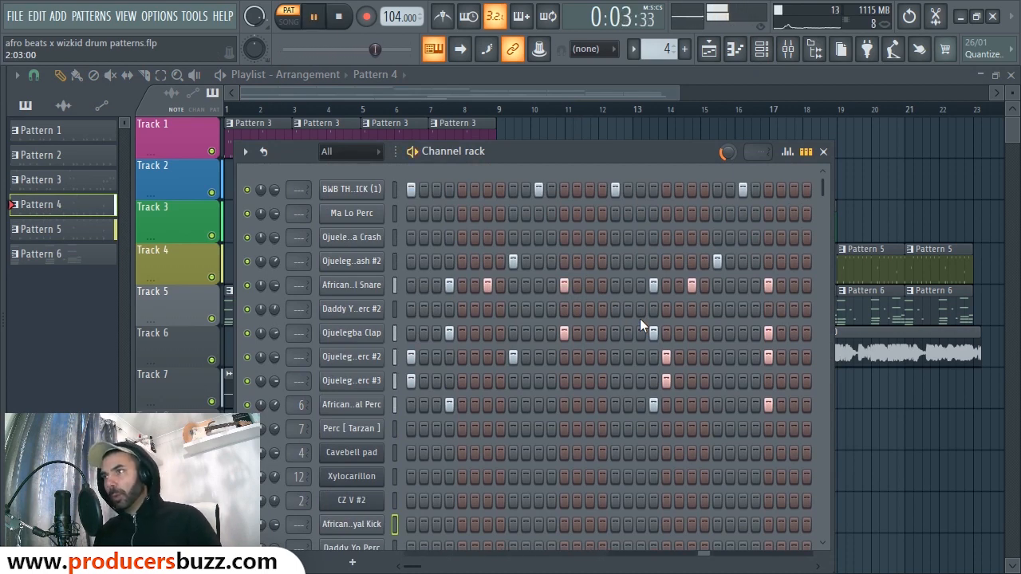
{"action": "key", "text": "space"}
{"action": "left_click_drag", "start_coordinate": [597, 156], "coordinate": [624, 152]}
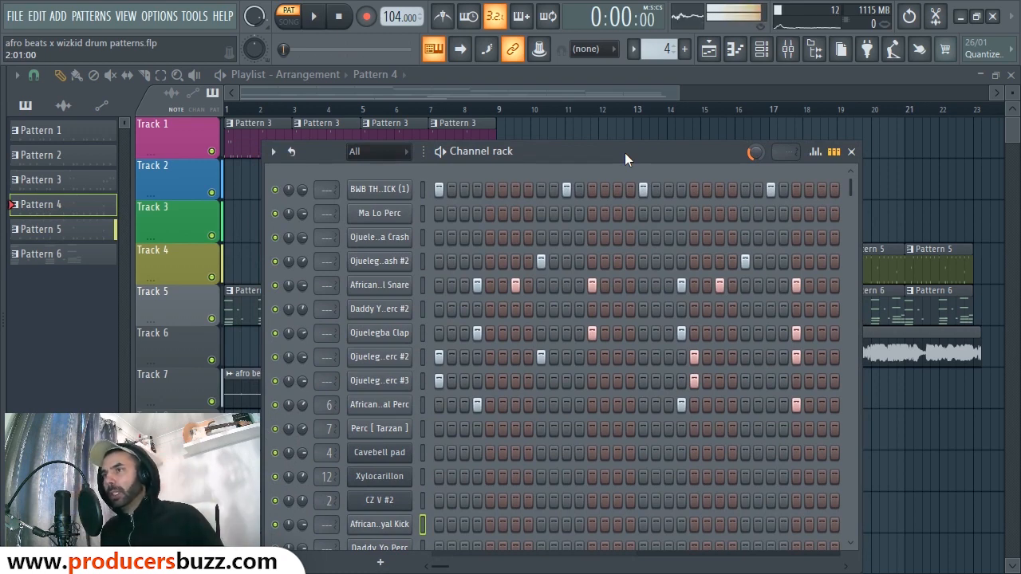
{"action": "key", "text": "space"}
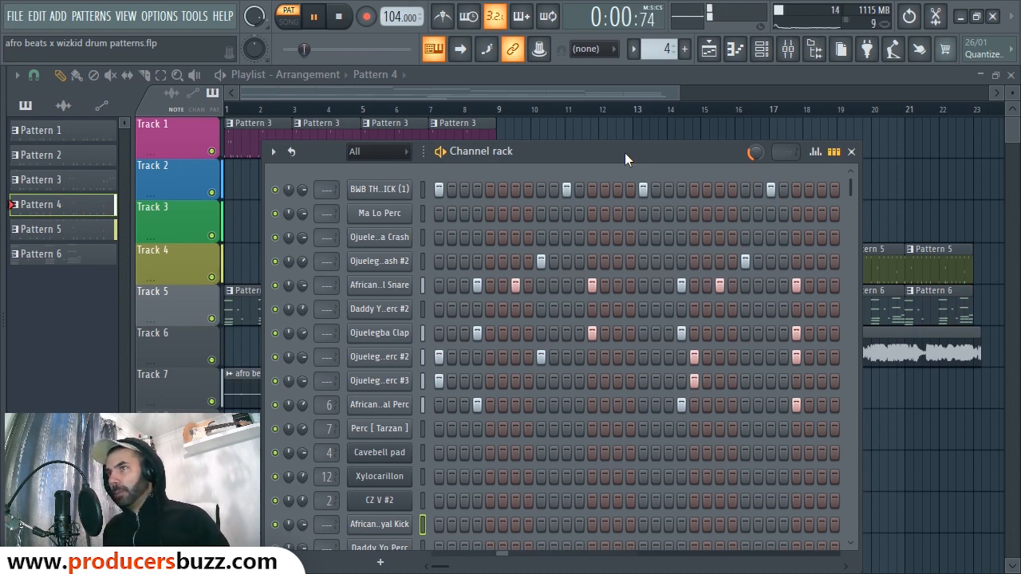
{"action": "key", "text": "space"}
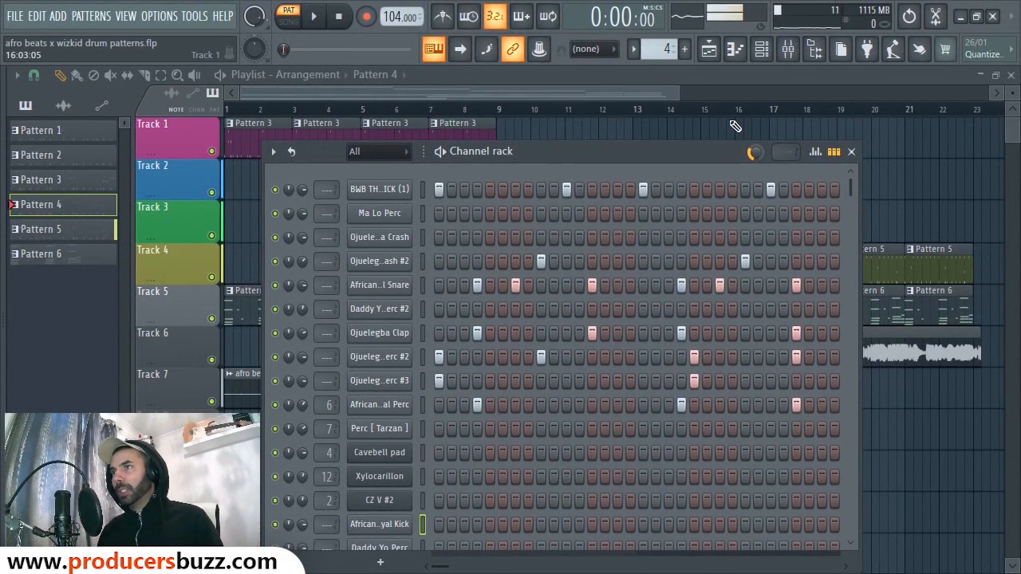
Step: Review Pattern 5's drum steps in the channel rack, and return to Pattern 3 in the playlist
{"action": "key", "text": "F6"}
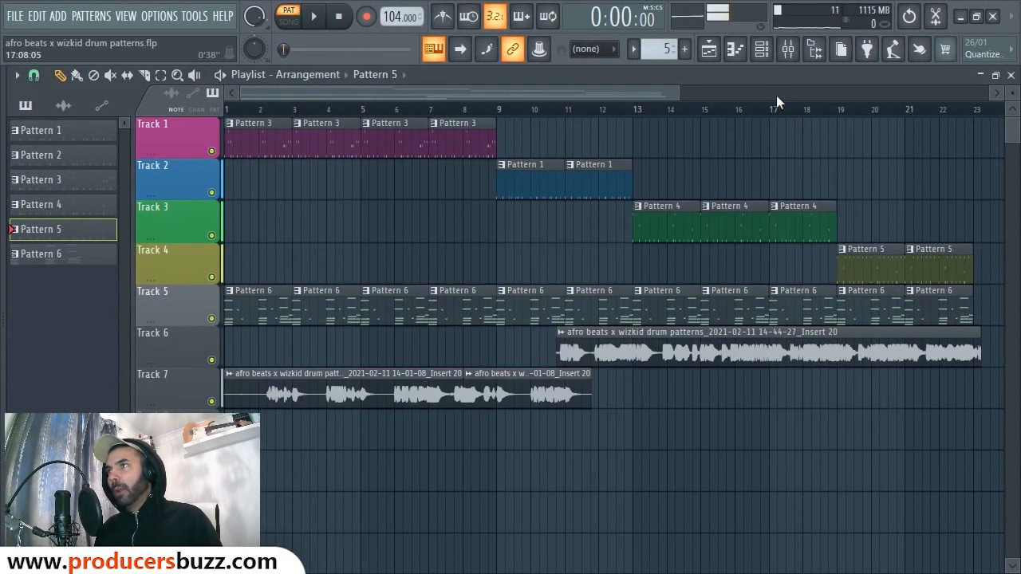
{"action": "left_click", "coordinate": [771, 54]}
{"action": "scroll", "coordinate": [662, 327], "scroll_direction": "down", "scroll_amount": 3}
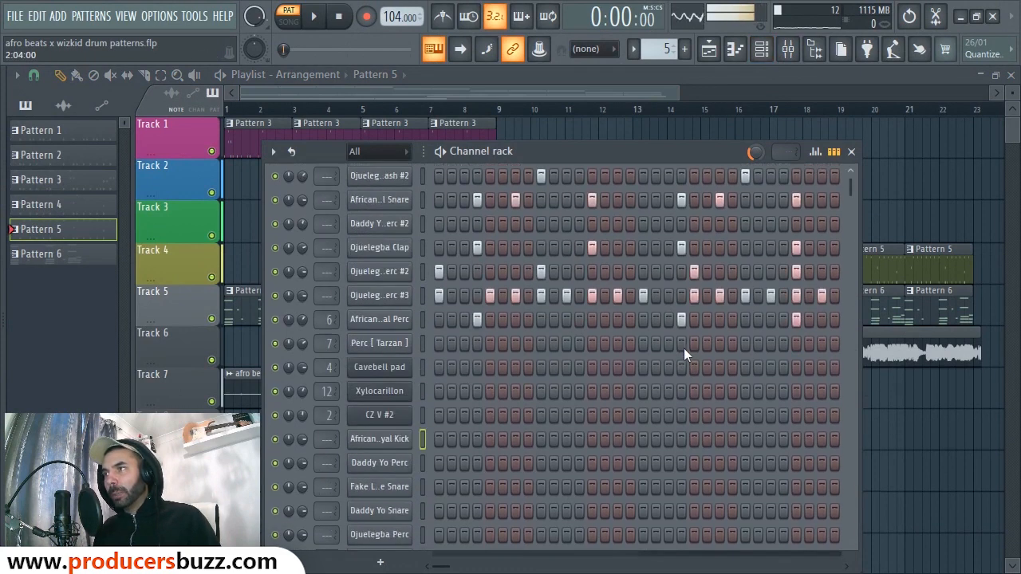
{"action": "scroll", "coordinate": [683, 348], "scroll_direction": "up", "scroll_amount": 3}
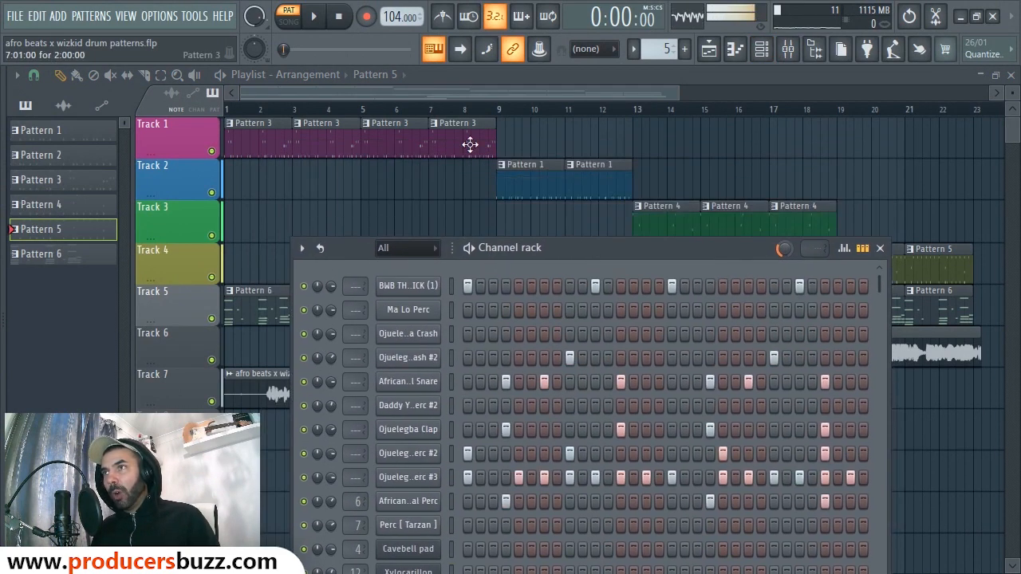
{"action": "left_click", "coordinate": [399, 134]}
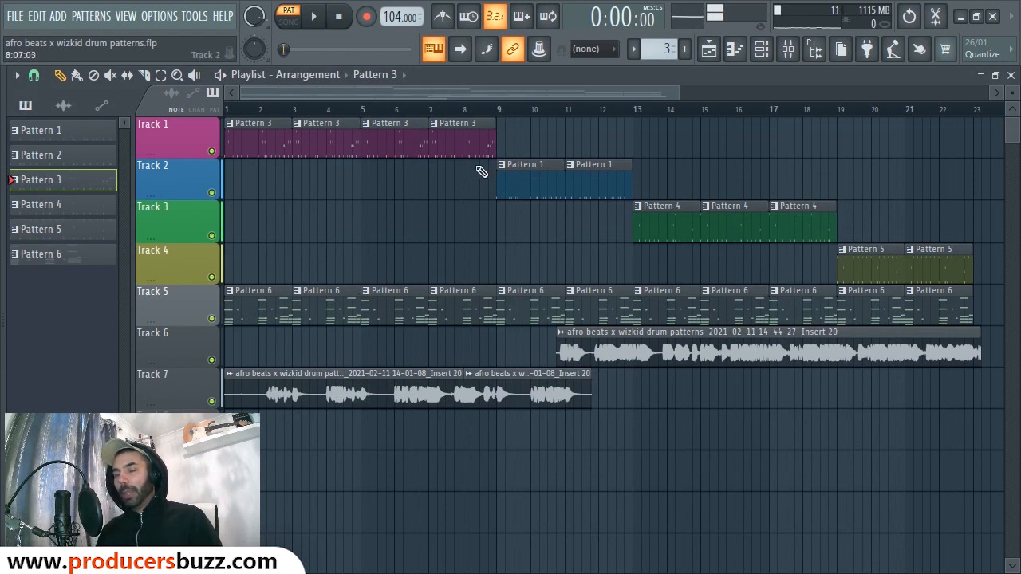
Step: Switch to Firefox and open the Drum Samples & Drum Kits downloads page on producersbuzz.com
{"action": "key", "text": "alt+Tab"}
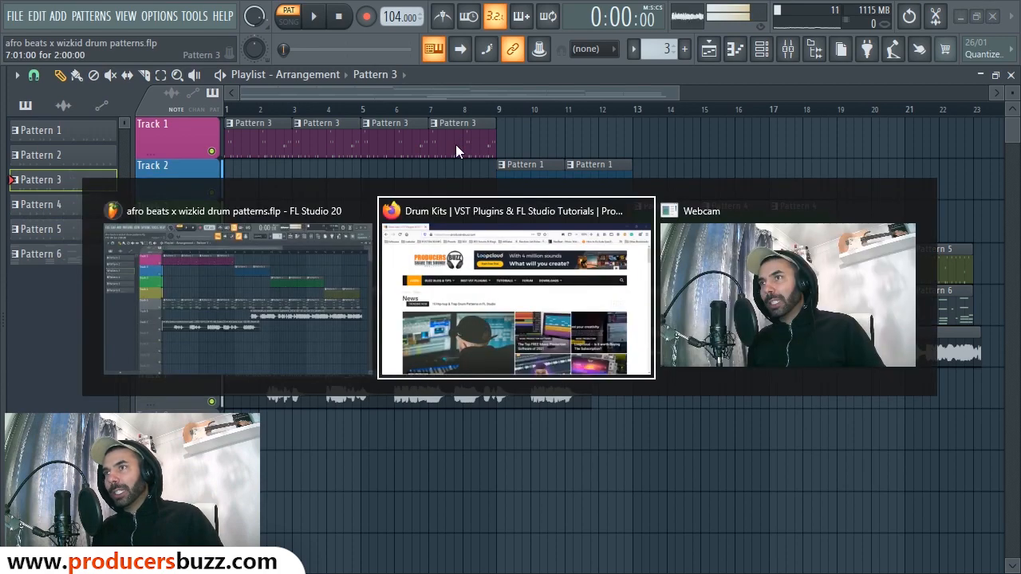
{"action": "scroll", "coordinate": [498, 316], "scroll_direction": "down", "scroll_amount": 3}
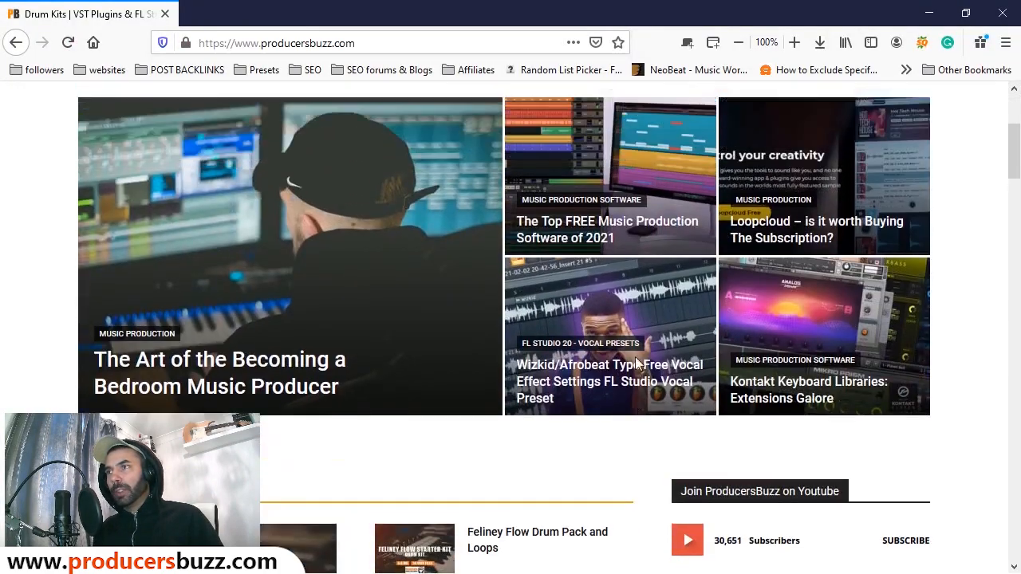
{"action": "scroll", "coordinate": [498, 317], "scroll_direction": "up", "scroll_amount": 3}
{"action": "mouse_move", "coordinate": [644, 230]}
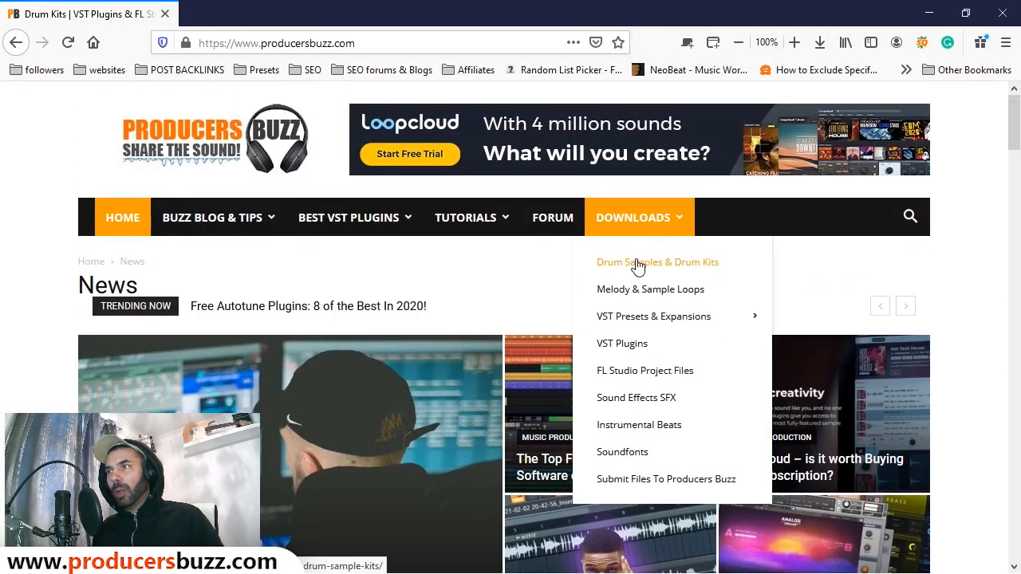
{"action": "left_click", "coordinate": [638, 264]}
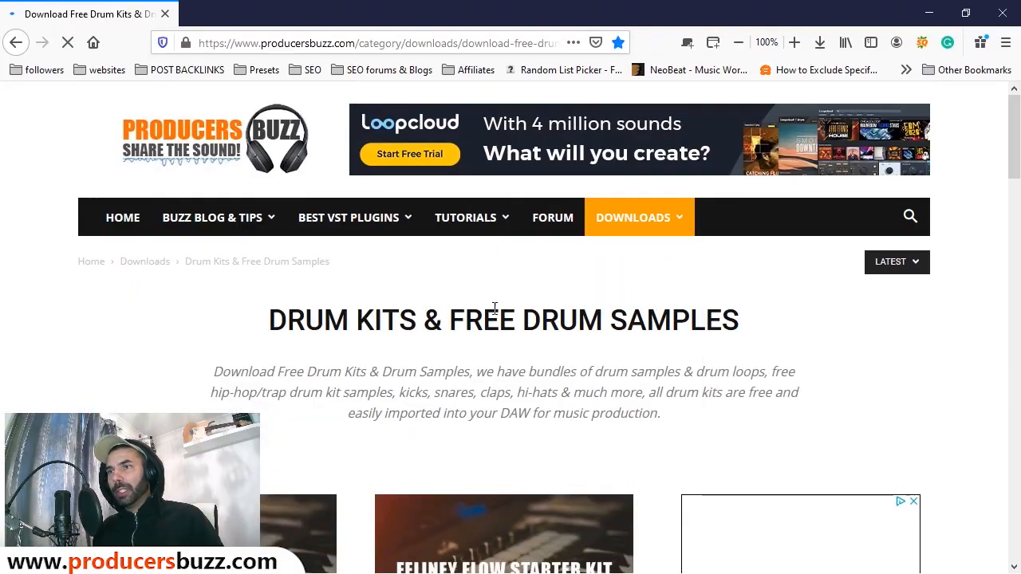
Step: Browse the free drum kits listed on the downloads page and check the popular categories in its footer
{"action": "scroll", "coordinate": [611, 292], "scroll_direction": "down", "scroll_amount": 7}
{"action": "scroll", "coordinate": [494, 299], "scroll_direction": "down", "scroll_amount": 6}
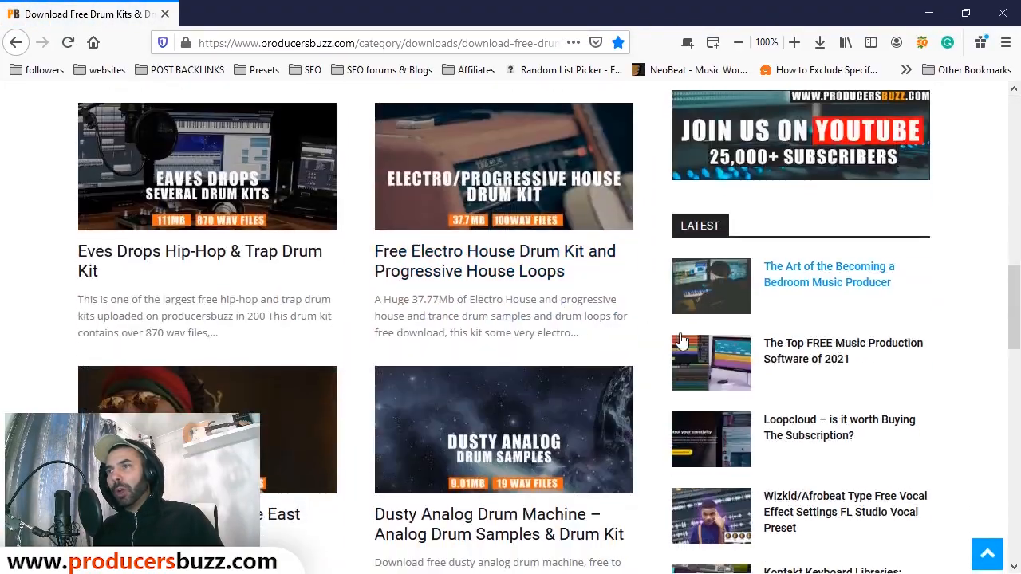
{"action": "scroll", "coordinate": [582, 308], "scroll_direction": "up", "scroll_amount": 9}
{"action": "scroll", "coordinate": [798, 323], "scroll_direction": "down", "scroll_amount": 8}
{"action": "scroll", "coordinate": [881, 315], "scroll_direction": "down", "scroll_amount": 15}
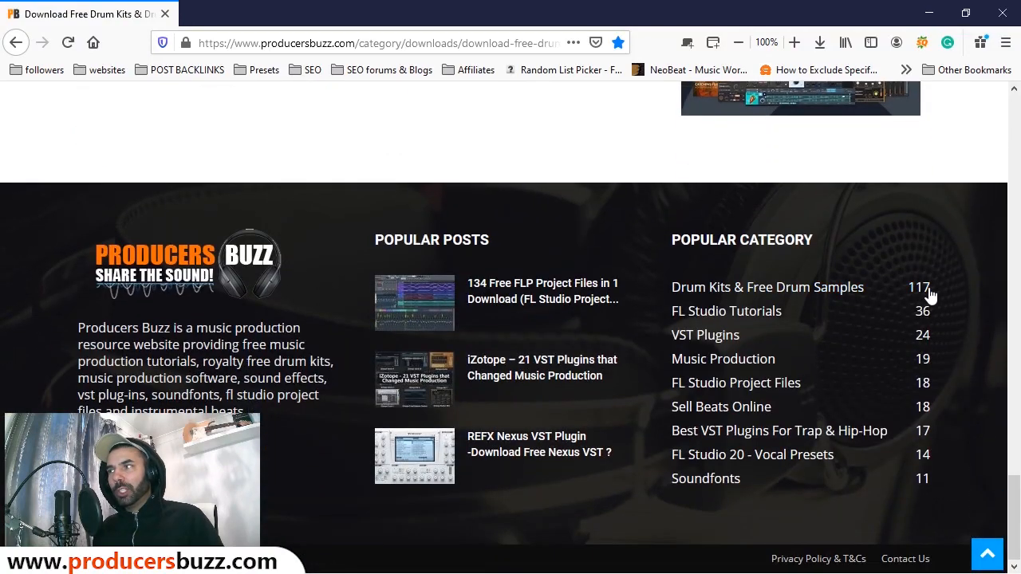
{"action": "scroll", "coordinate": [478, 271], "scroll_direction": "up", "scroll_amount": 18}
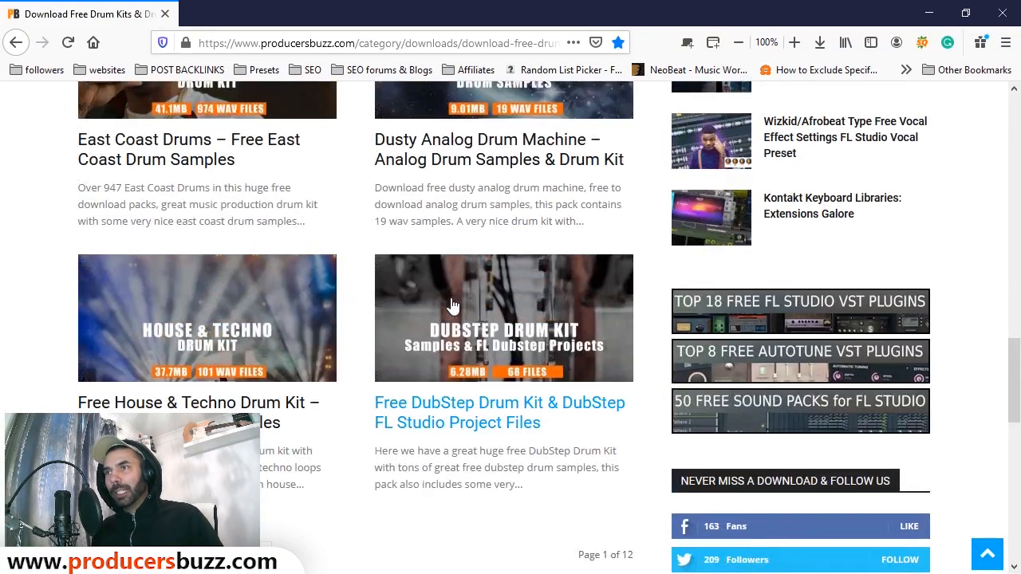
{"action": "scroll", "coordinate": [456, 297], "scroll_direction": "up", "scroll_amount": 7}
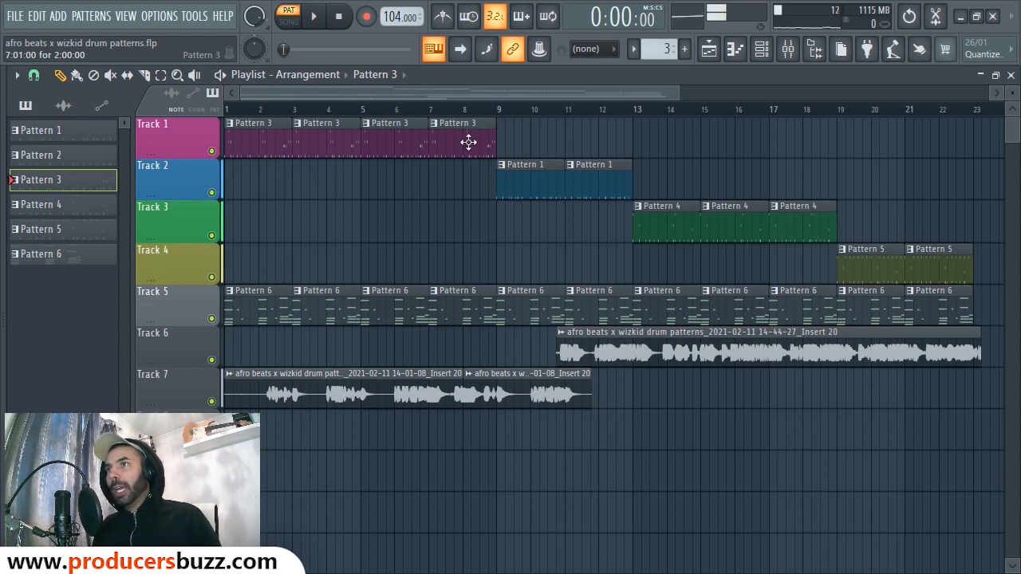
Step: Switch back to FL Studio and view Pattern 3's drum steps in the channel rack, moved higher over the playlist
{"action": "left_click", "coordinate": [763, 51]}
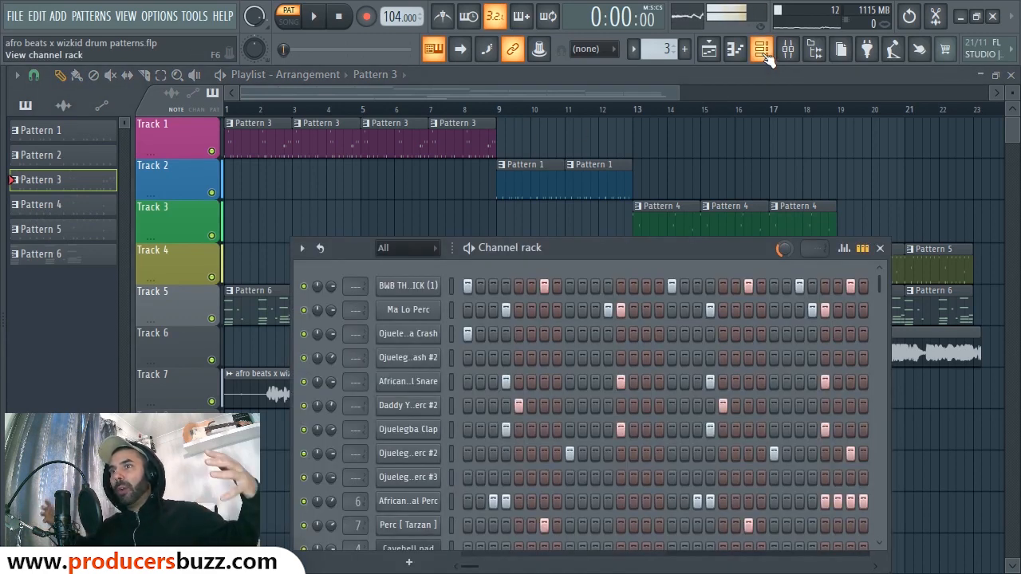
{"action": "left_click_drag", "start_coordinate": [622, 245], "coordinate": [569, 173]}
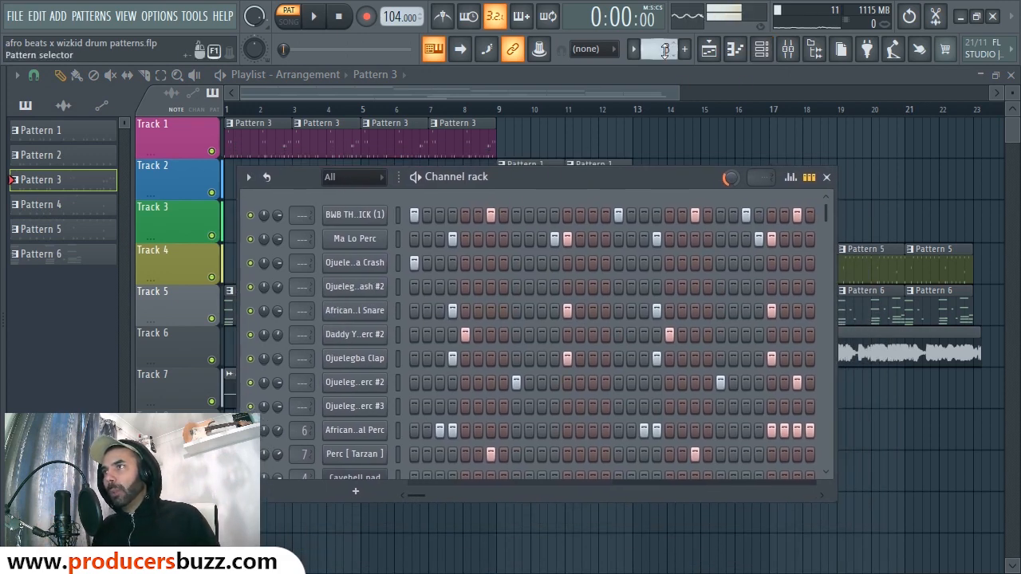
{"action": "left_click", "coordinate": [439, 126]}
Step: Play the full arrangement in song mode from bar 1 and stop it after a few bars
{"action": "left_click", "coordinate": [284, 109]}
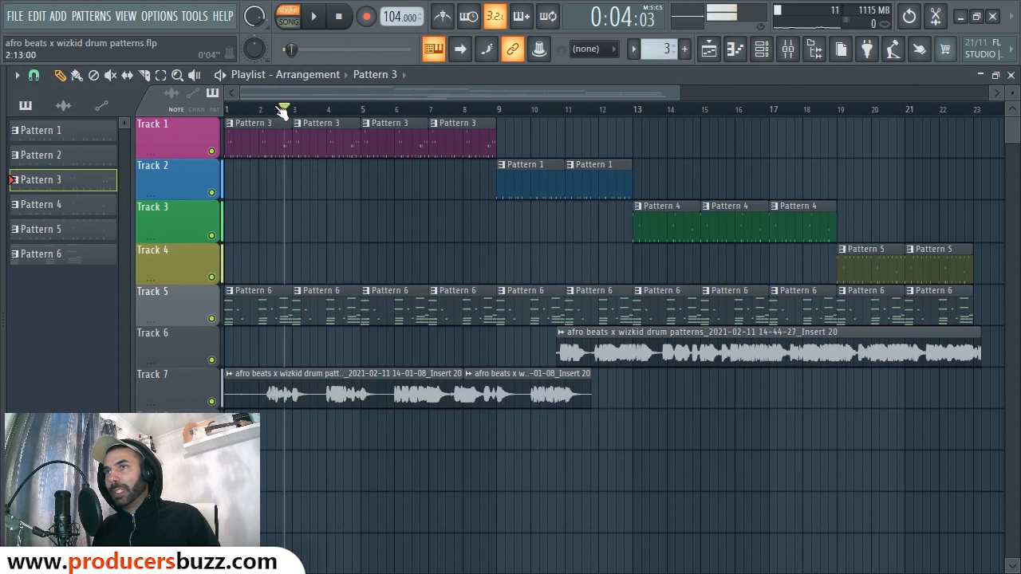
{"action": "left_click", "coordinate": [225, 110]}
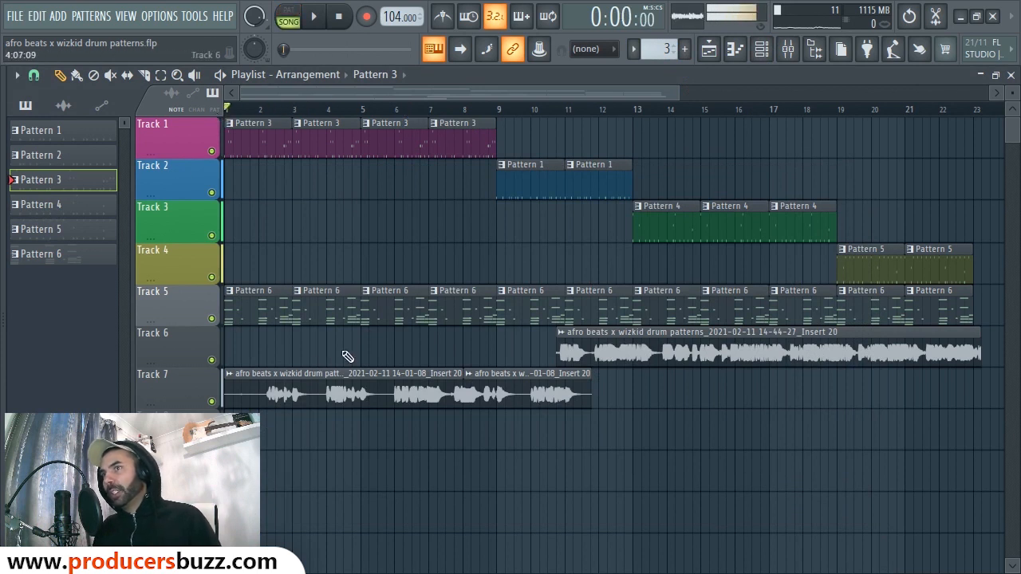
{"action": "key", "text": "space"}
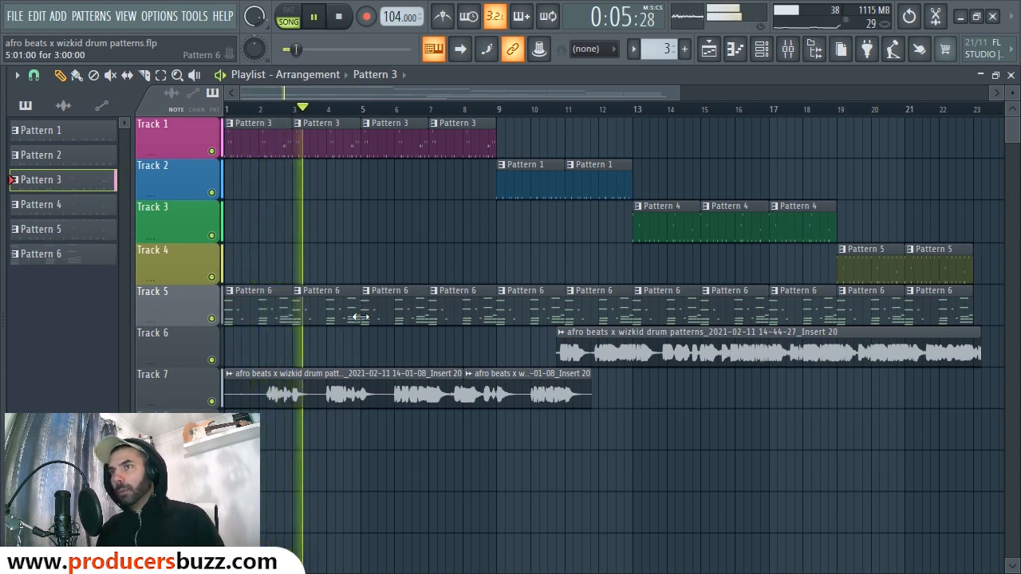
{"action": "key", "text": "space"}
Step: Play the arrangement from the start with the audio on Tracks 6 and 7 muted, and unmute both tracks
{"action": "left_click", "coordinate": [212, 401]}
{"action": "left_click", "coordinate": [211, 359]}
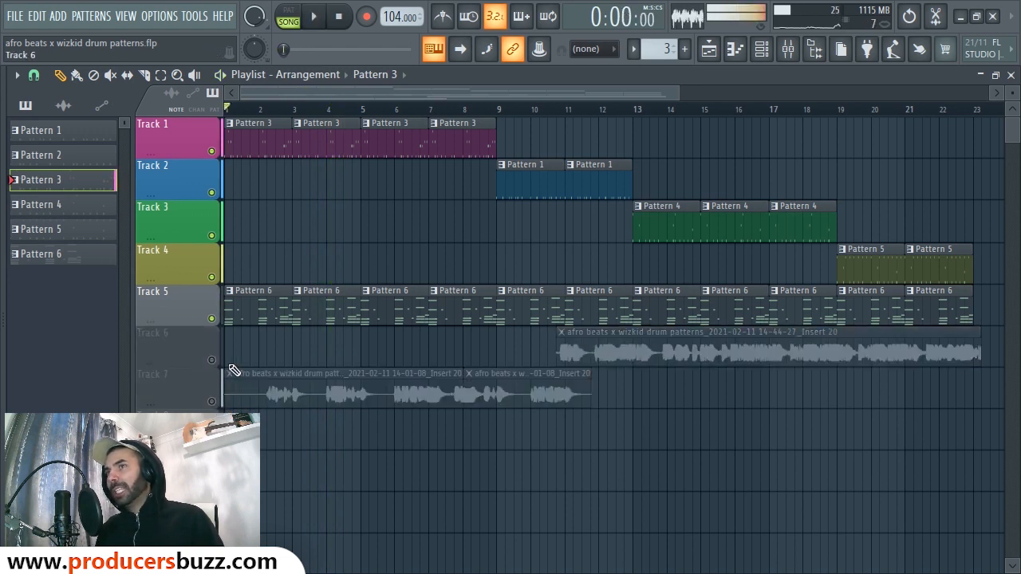
{"action": "key", "text": "space"}
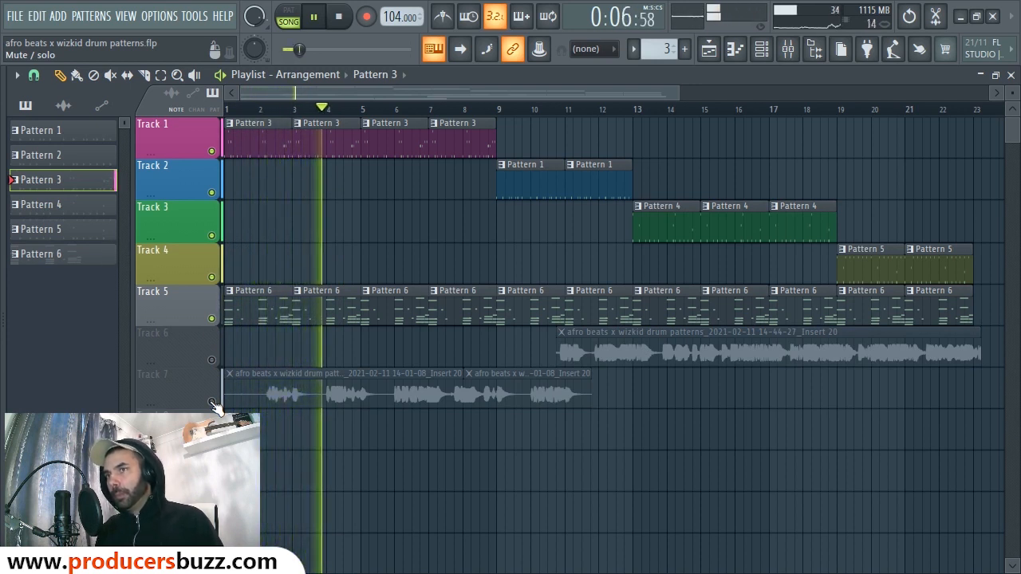
{"action": "key", "text": "space"}
{"action": "left_click", "coordinate": [212, 401]}
{"action": "left_click", "coordinate": [213, 361]}
Step: In Pattern 3's channel rack, audition the BWB THE WAVE KICK alone, and enable the Ma Lo Perc and Ojuelegba Crash channels
{"action": "left_click", "coordinate": [735, 50]}
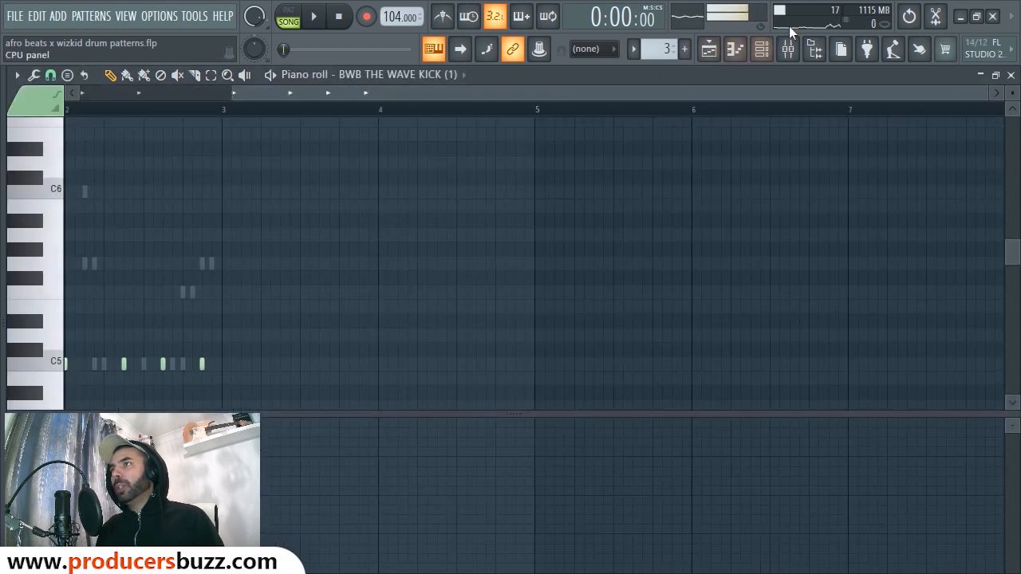
{"action": "left_click", "coordinate": [762, 49]}
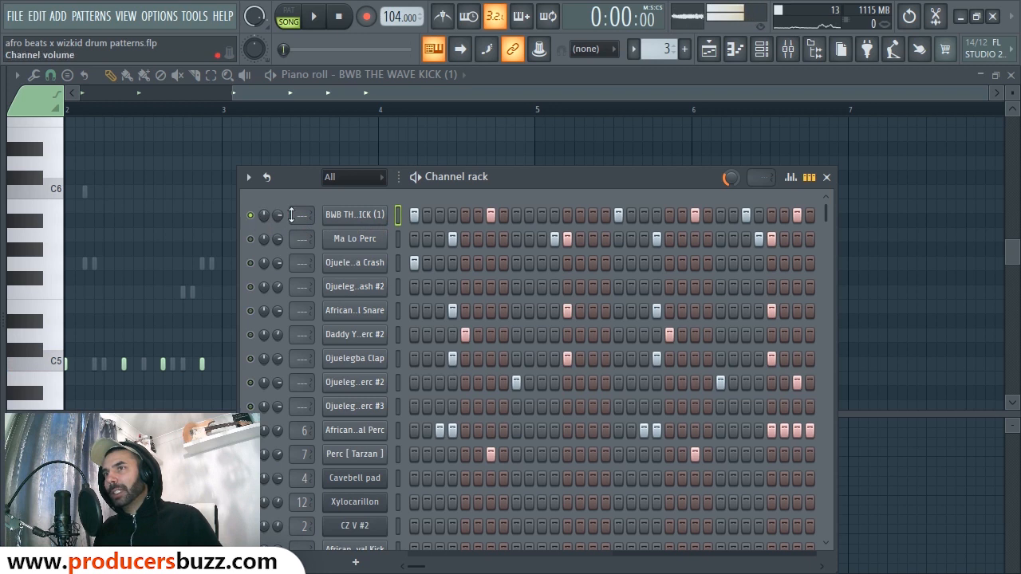
{"action": "key", "text": "space"}
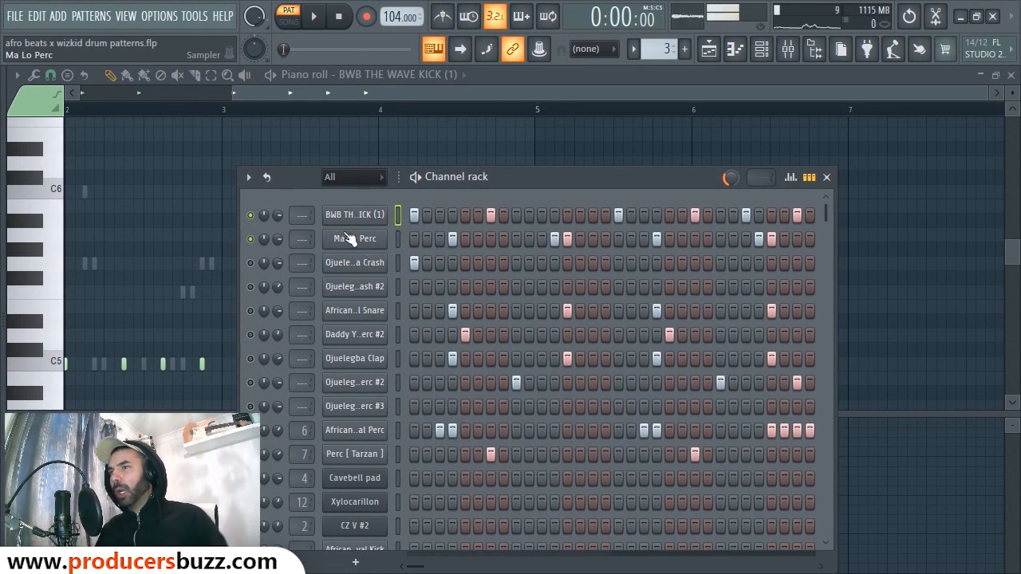
{"action": "key", "text": "space"}
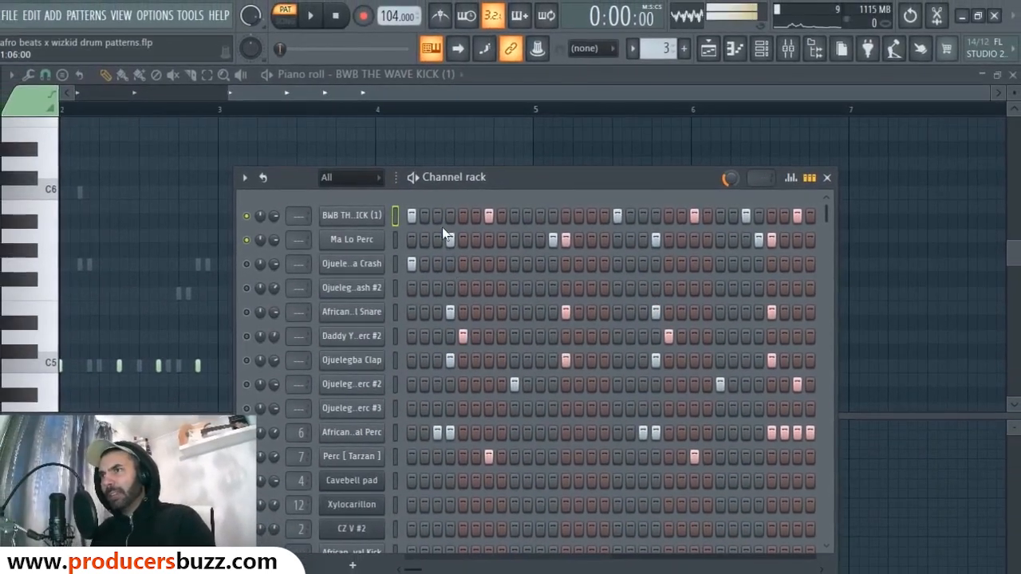
{"action": "left_click", "coordinate": [250, 263]}
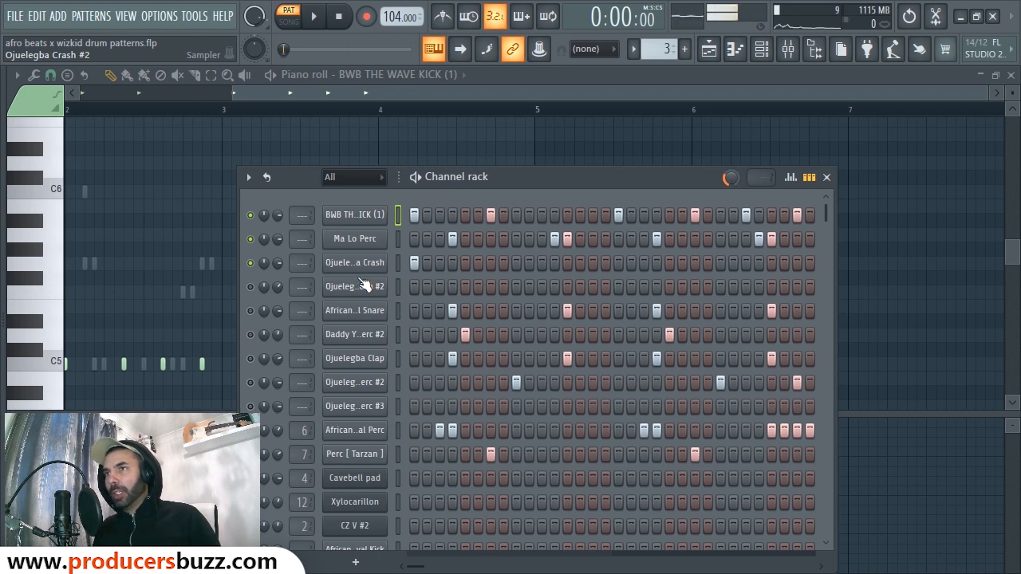
Step: Play Pattern 3 and enable the Ojuelegba Crash #2 and African snare channels in the channel rack
{"action": "left_click", "coordinate": [361, 272]}
{"action": "key", "text": "space"}
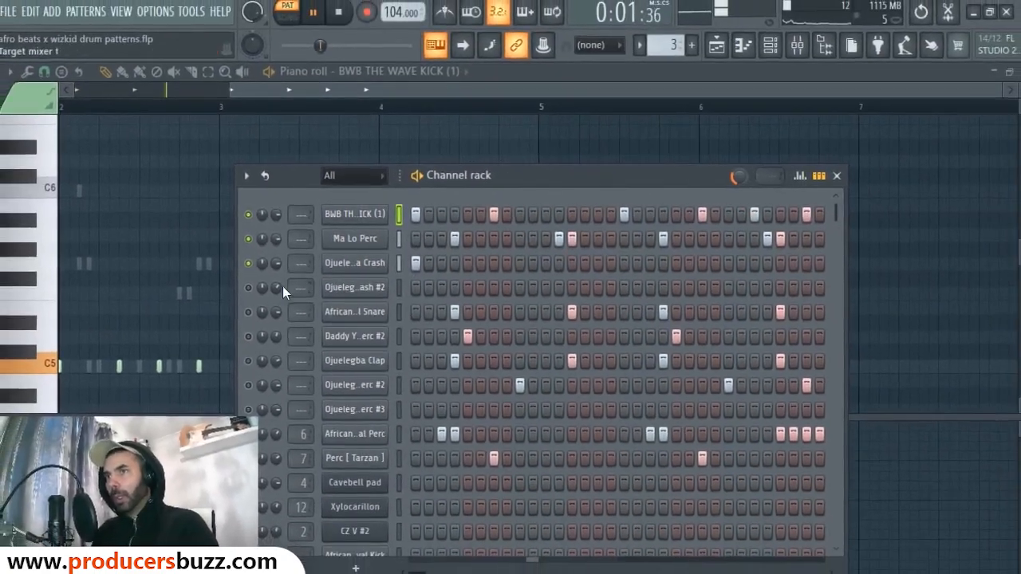
{"action": "left_click", "coordinate": [248, 287]}
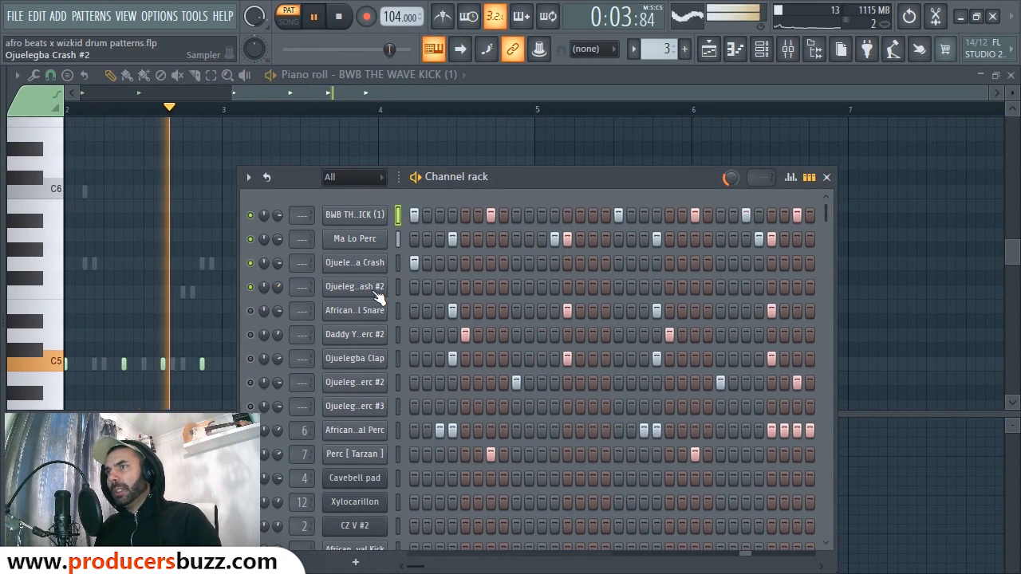
{"action": "left_click", "coordinate": [251, 311]}
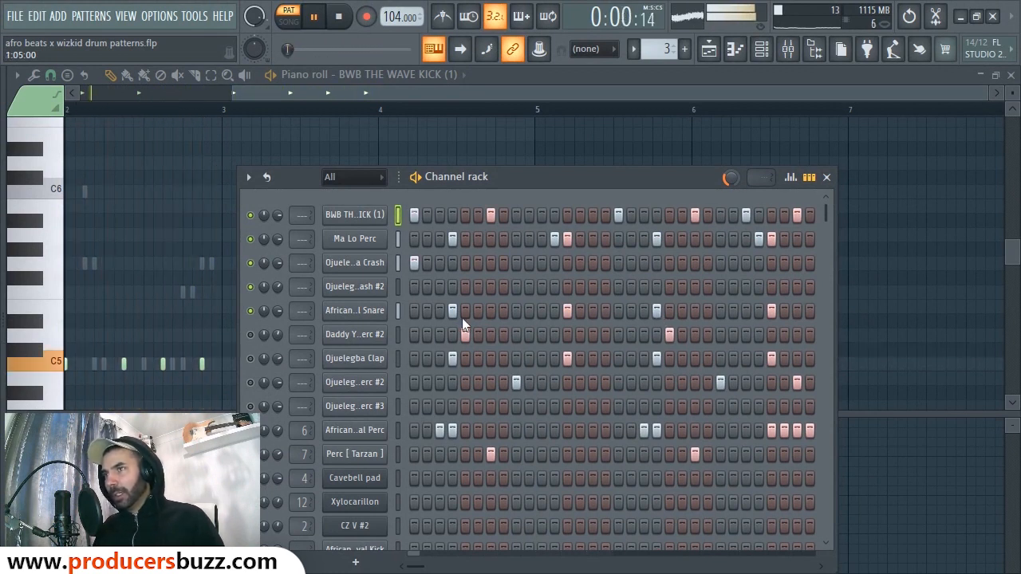
Step: Enable the Daddy Y..erc #2 and Ojuelegba Clap channels and audition them with the other drums
{"action": "key", "text": "space"}
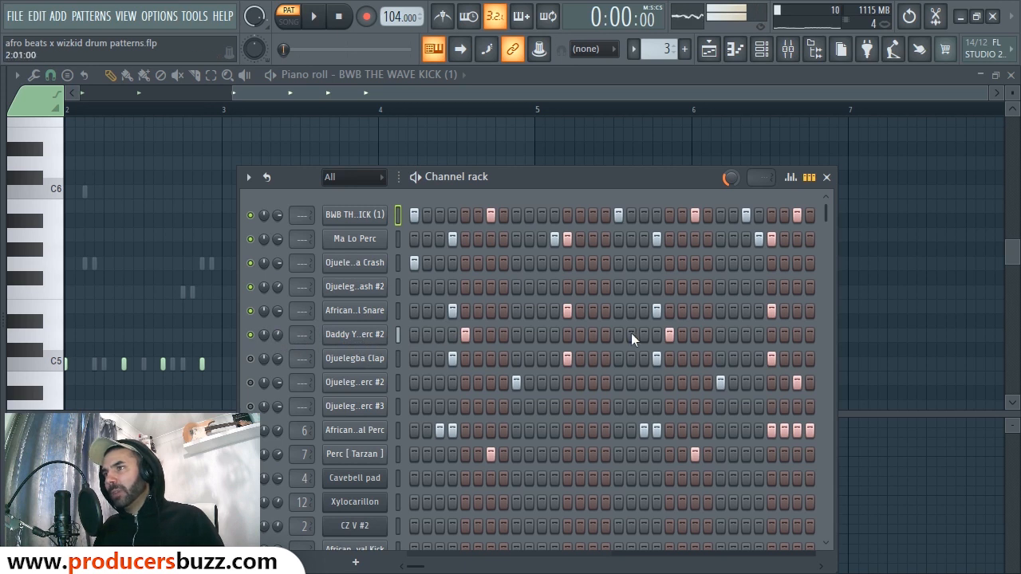
{"action": "key", "text": "space"}
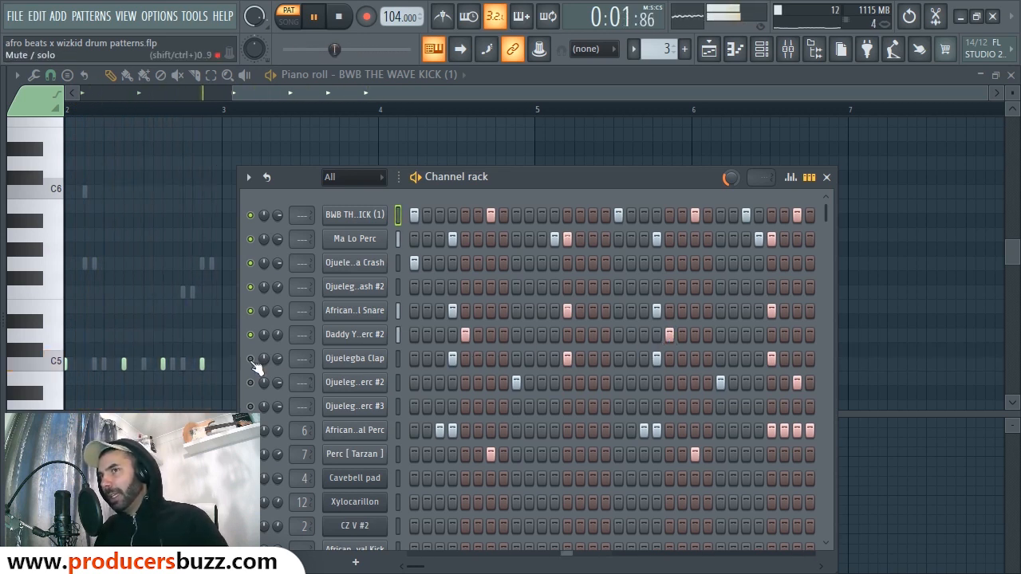
{"action": "key", "text": "space"}
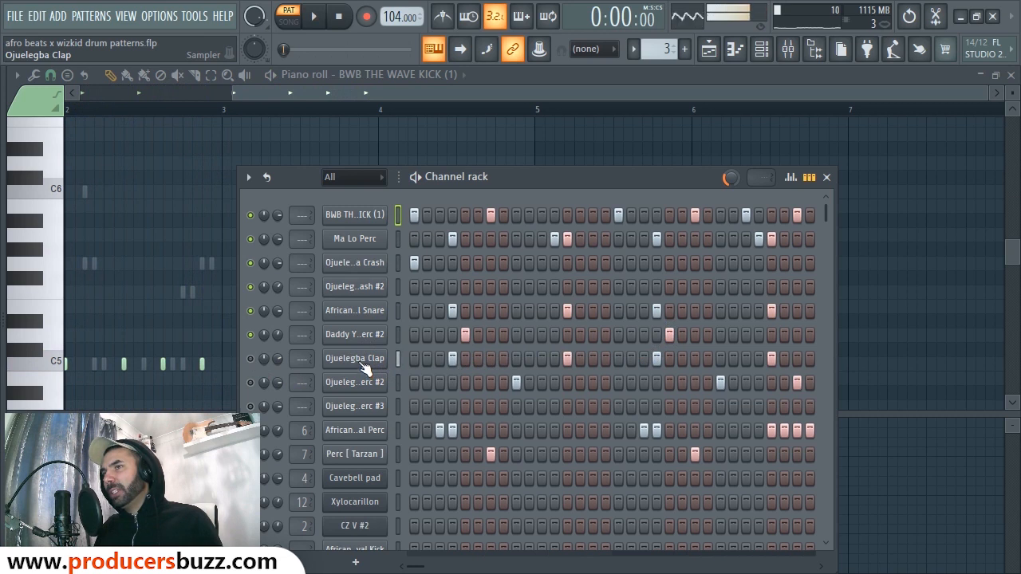
{"action": "left_click", "coordinate": [250, 359]}
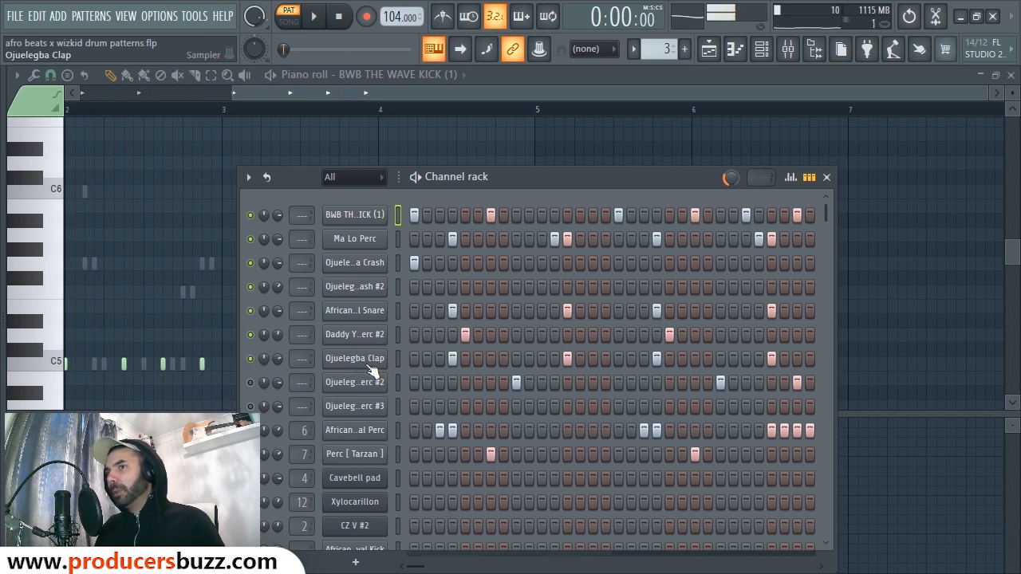
{"action": "key", "text": "space"}
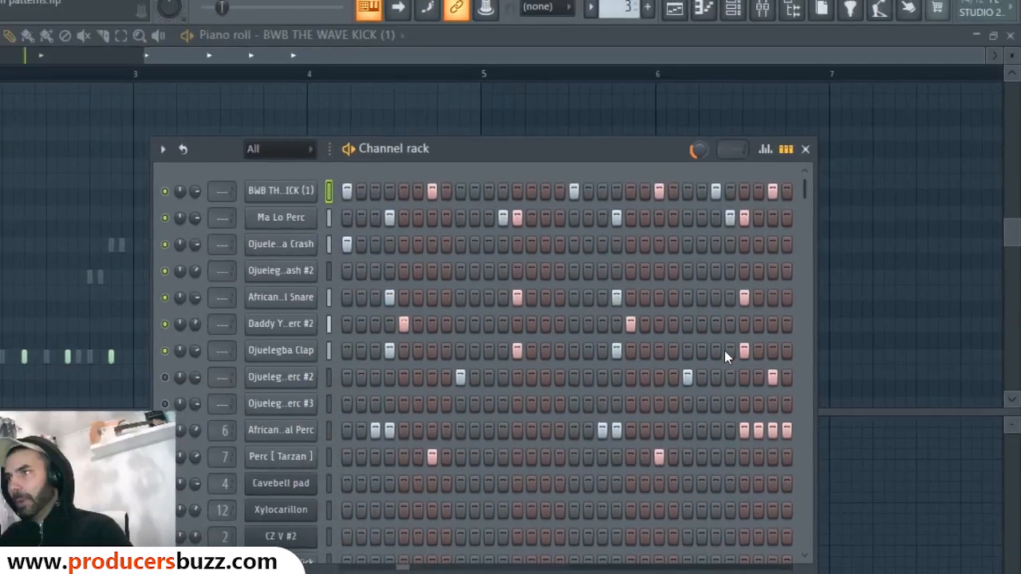
Step: Enable the Ojueleg..erc #2 channel, play the drum pattern with it, and stop playback
{"action": "key", "text": "space"}
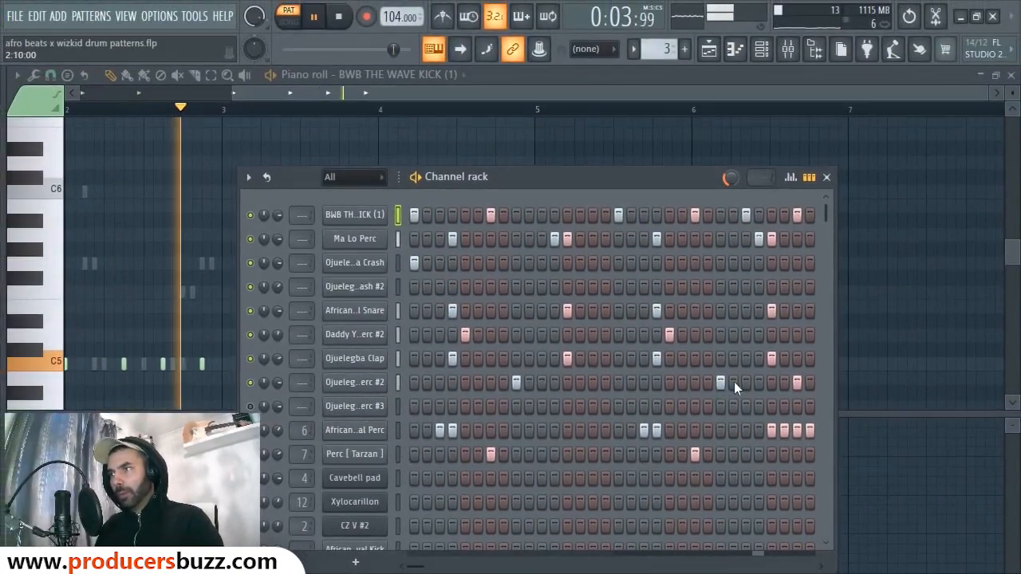
{"action": "key", "text": "space"}
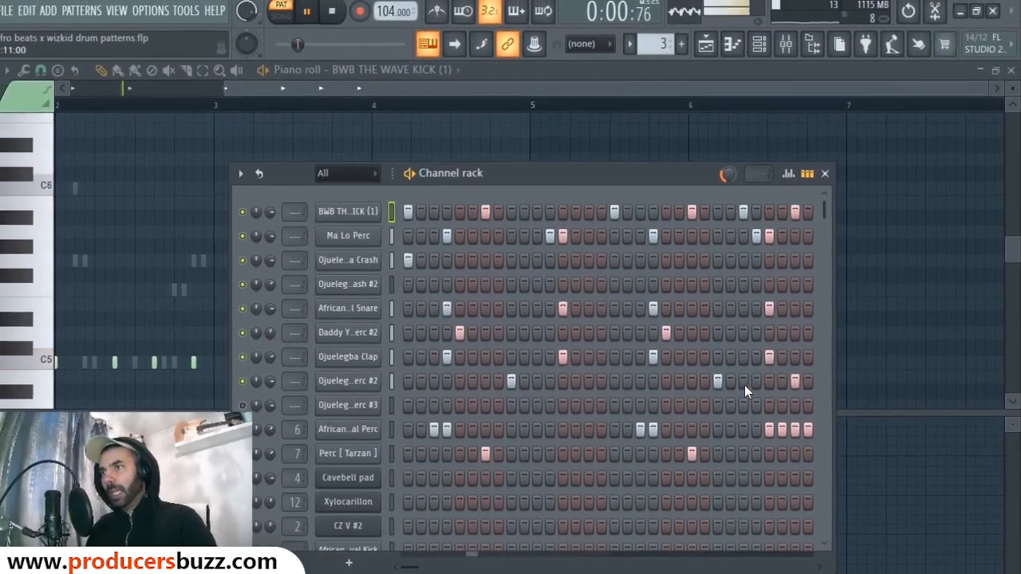
{"action": "key", "text": "space"}
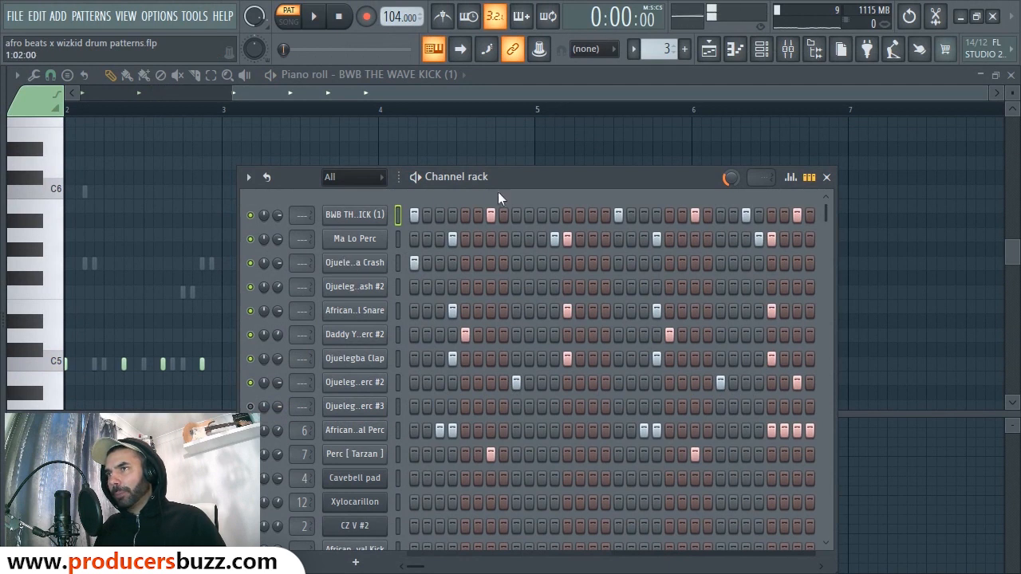
Step: Move the channel rack higher, then enable African Bad Gyal Perc and check its sampler settings during playback
{"action": "left_click_drag", "start_coordinate": [514, 176], "coordinate": [550, 139]}
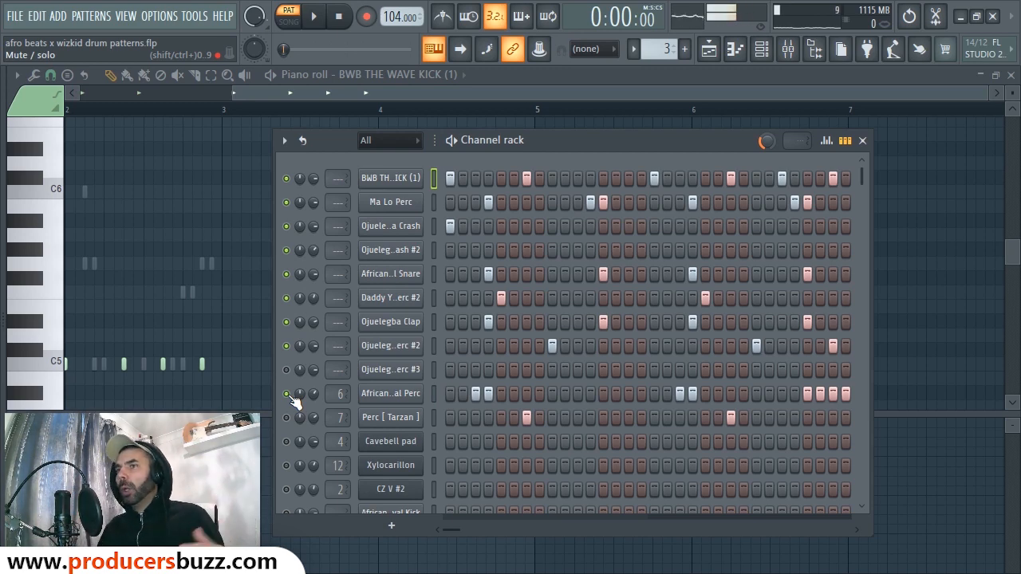
{"action": "key", "text": "space"}
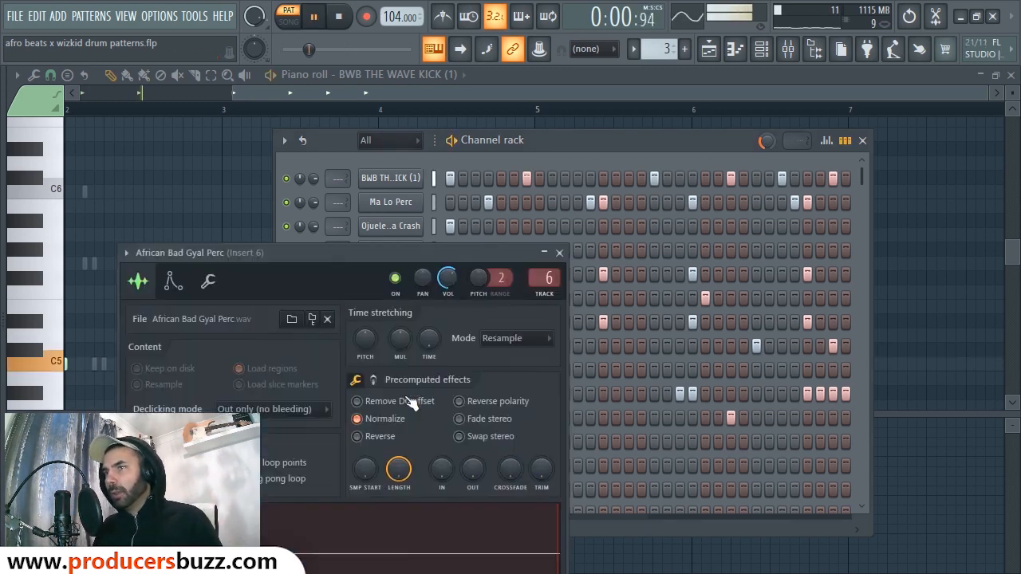
{"action": "left_click", "coordinate": [407, 395]}
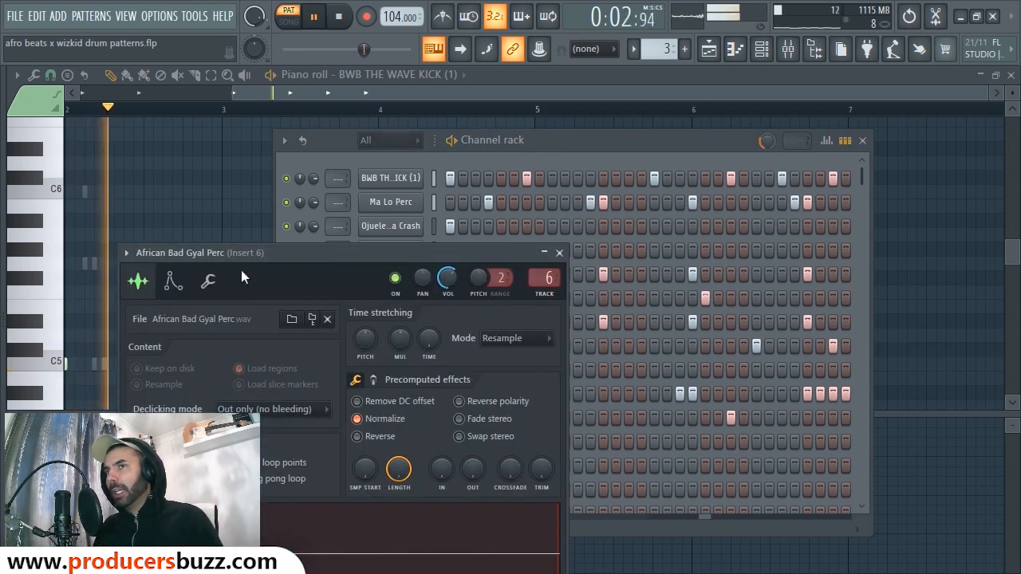
{"action": "key", "text": "space"}
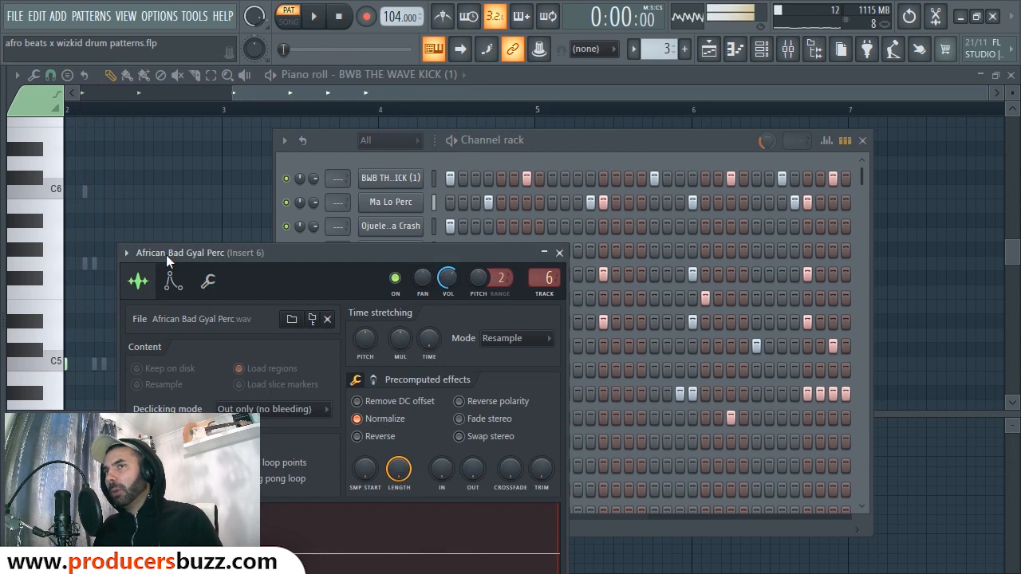
{"action": "left_click", "coordinate": [559, 253]}
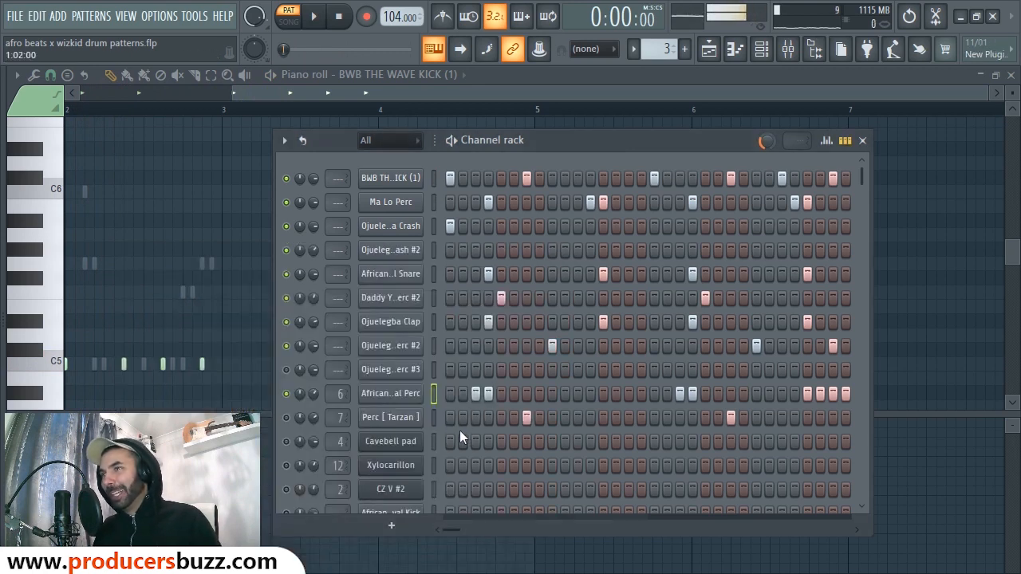
Step: Audition Pattern 3 with African Bad Gyal Perc and open that channel's notes in the piano roll, enlarged around bars 1 and 2
{"action": "key", "text": "space"}
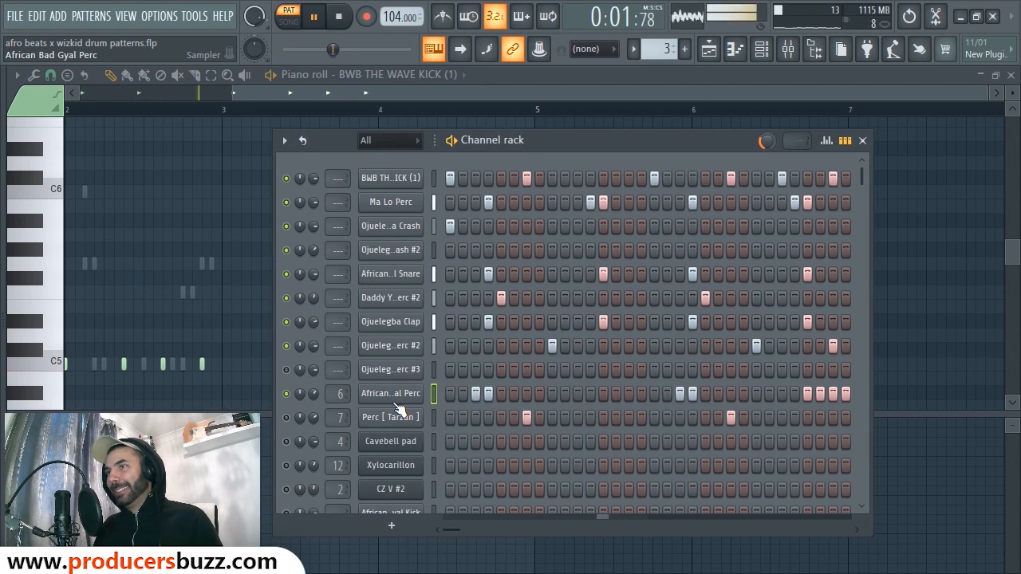
{"action": "key", "text": "space"}
{"action": "right_click", "coordinate": [408, 394]}
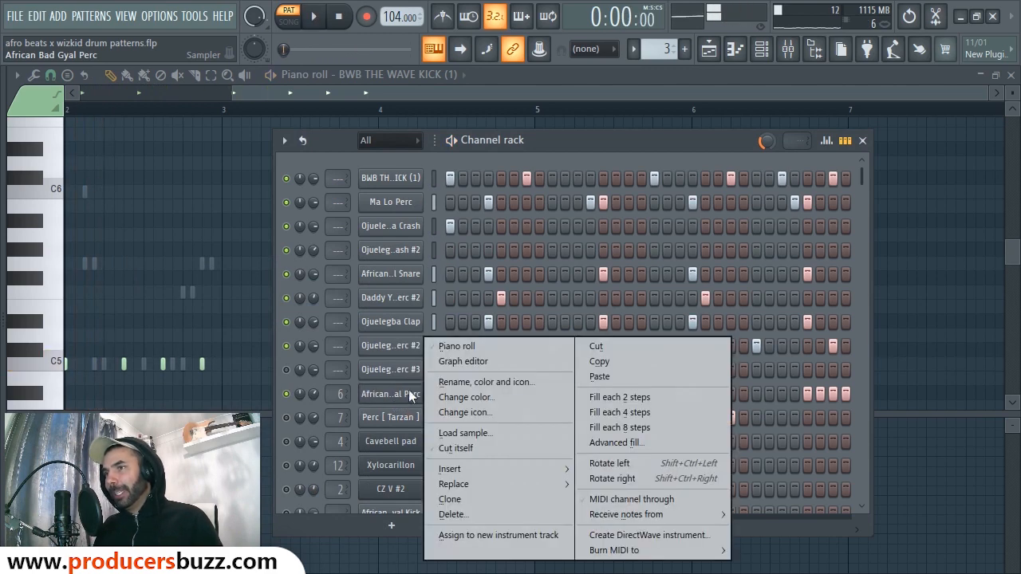
{"action": "left_click", "coordinate": [457, 346]}
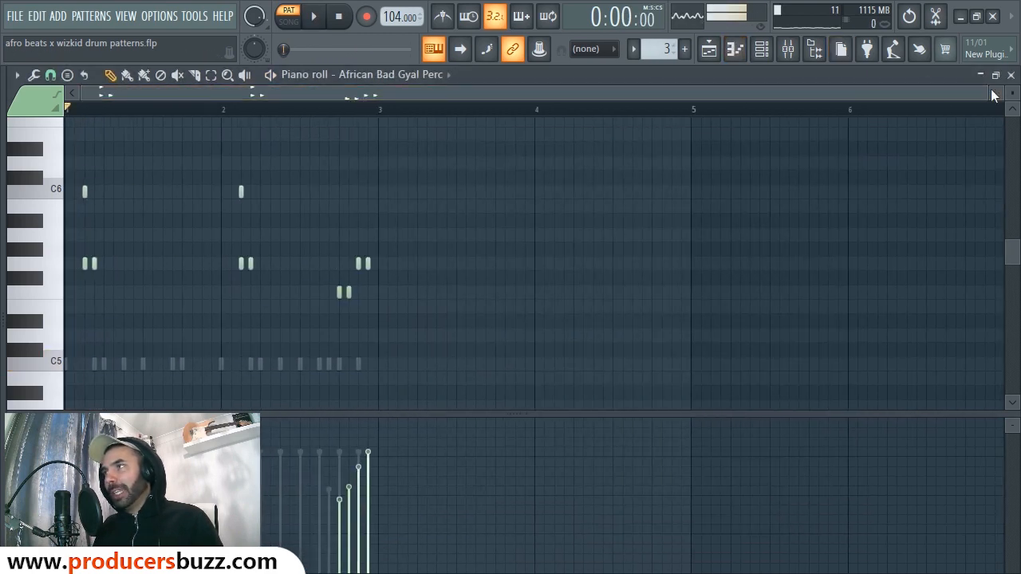
{"action": "left_click_drag", "start_coordinate": [988, 91], "coordinate": [447, 101]}
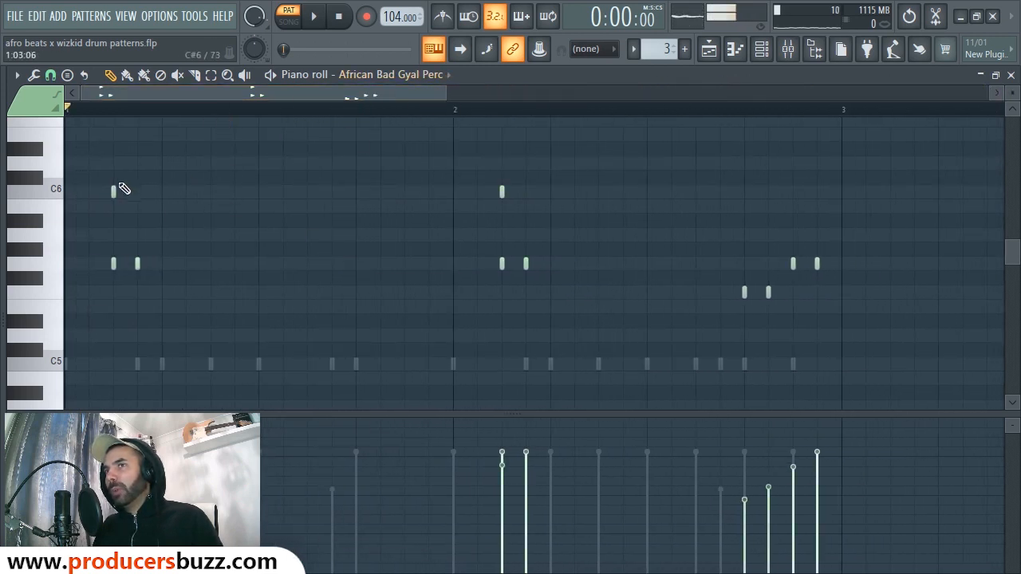
Step: Play the pattern repeatedly to examine African Bad Gyal Perc's note pitches and velocities in the piano roll
{"action": "left_click", "coordinate": [315, 19]}
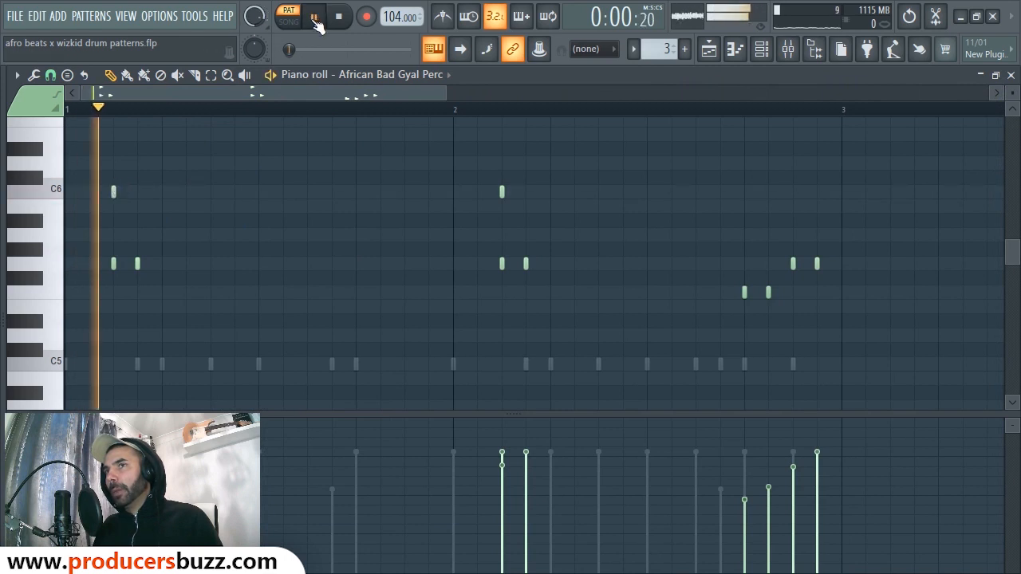
{"action": "key", "text": "space"}
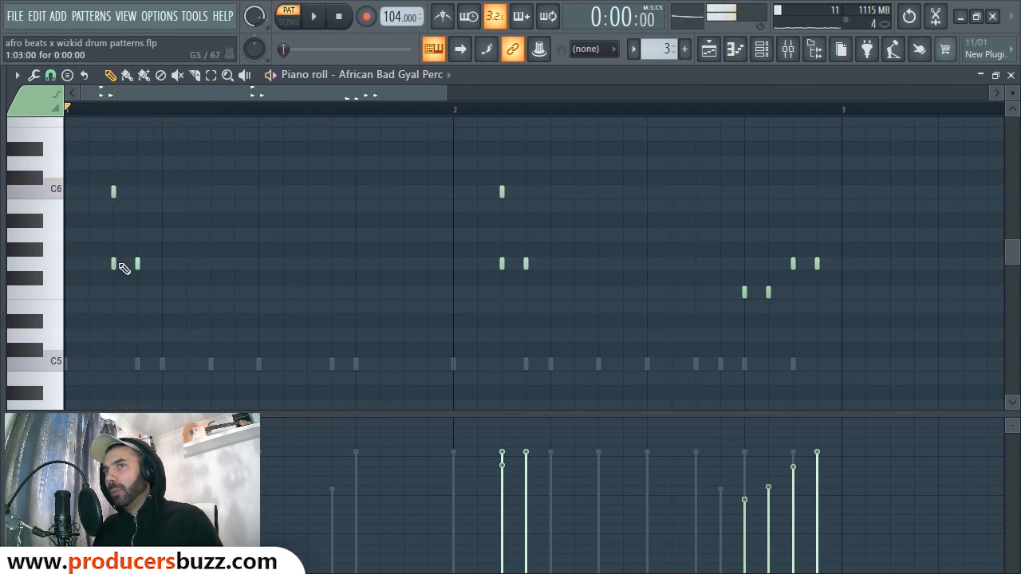
{"action": "key", "text": "space"}
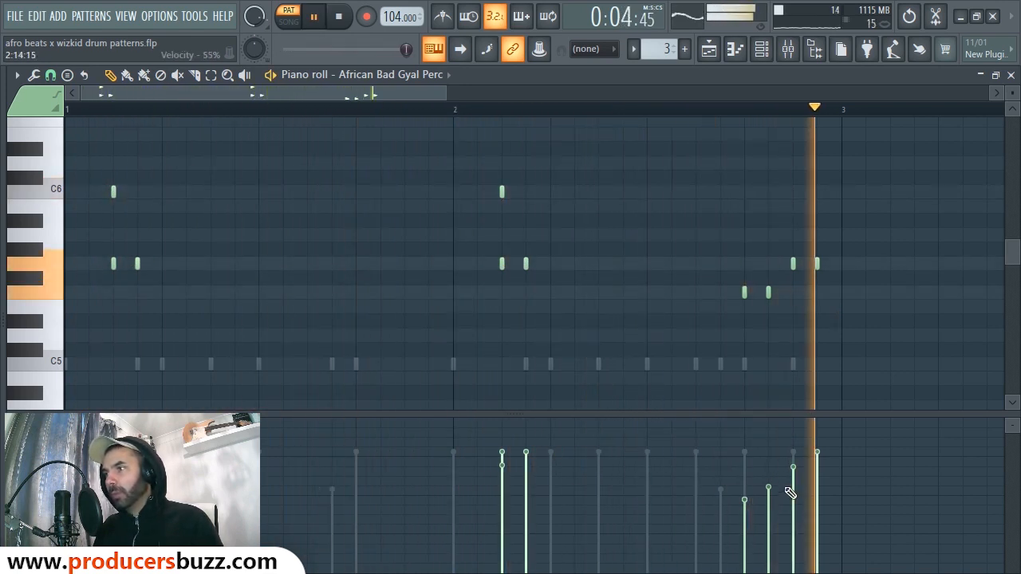
{"action": "key", "text": "space"}
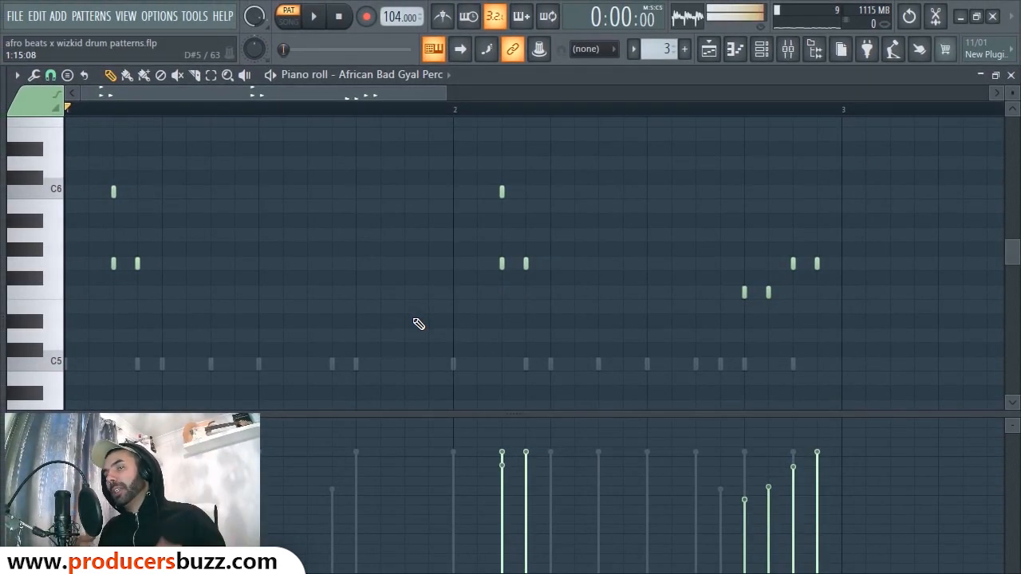
{"action": "key", "text": "space"}
{"action": "key", "text": "space"}
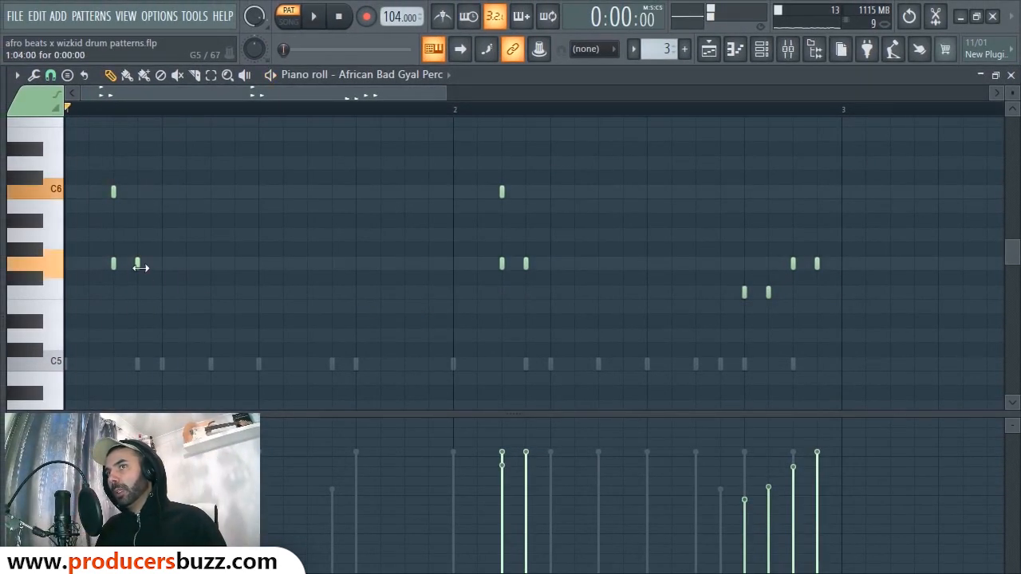
Step: Try an extra African Bad Gyal Perc note on G5 at step 9 of both bars and listen to the pattern
{"action": "key", "text": "space"}
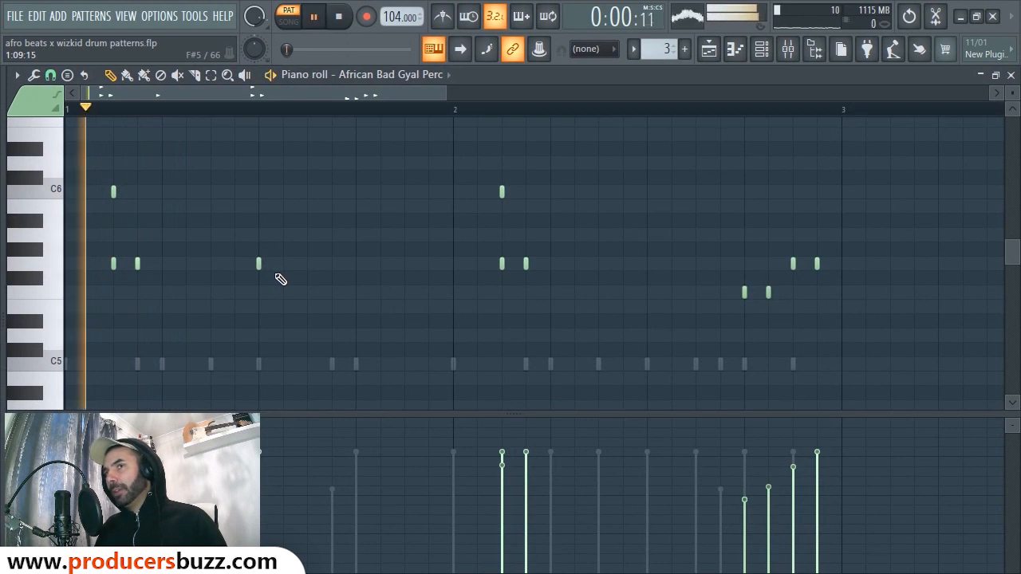
{"action": "left_click", "coordinate": [647, 263]}
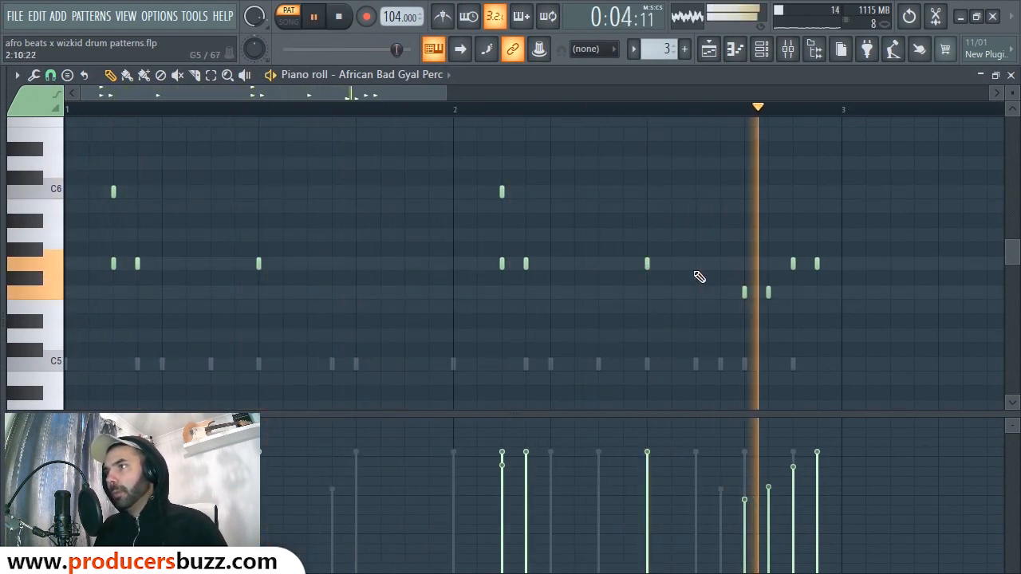
{"action": "key", "text": "space"}
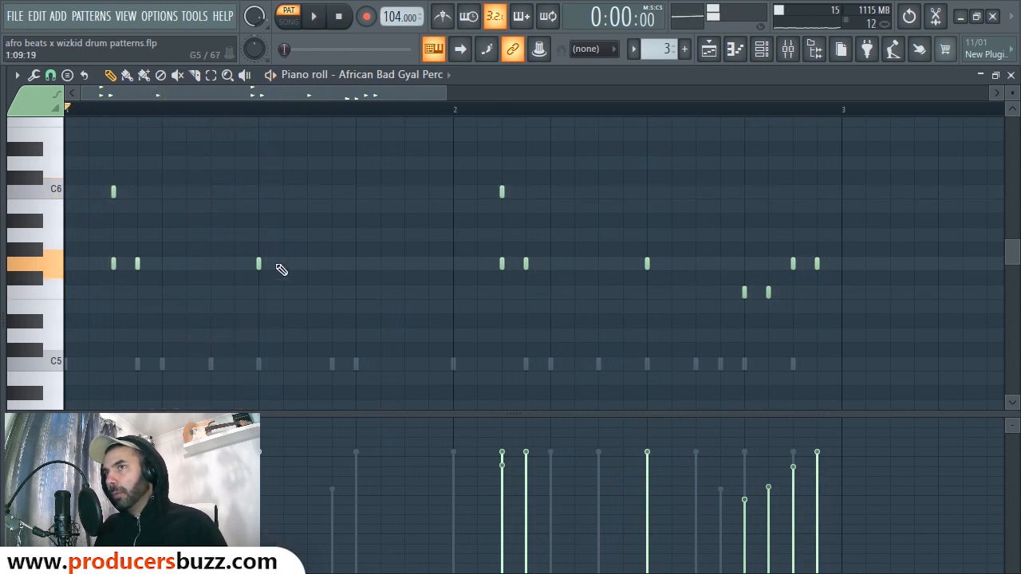
Step: Replace the G5 notes at step 9 of both bars with C5 notes during playback
{"action": "left_click", "coordinate": [258, 364]}
{"action": "key", "text": "space"}
{"action": "left_click", "coordinate": [643, 365]}
{"action": "right_click", "coordinate": [624, 364]}
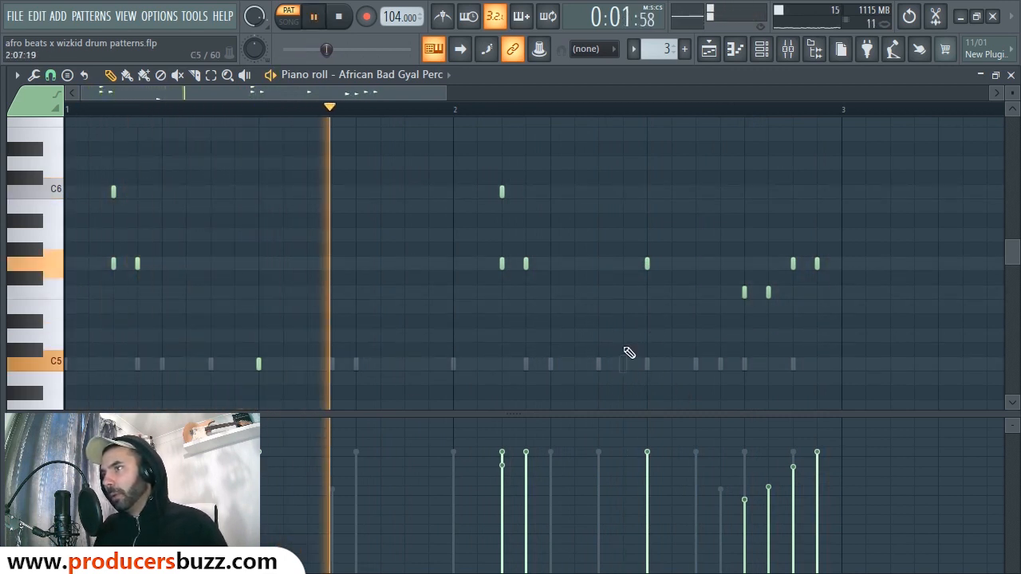
{"action": "right_click", "coordinate": [647, 263]}
{"action": "left_click", "coordinate": [643, 365]}
{"action": "right_click", "coordinate": [623, 365]}
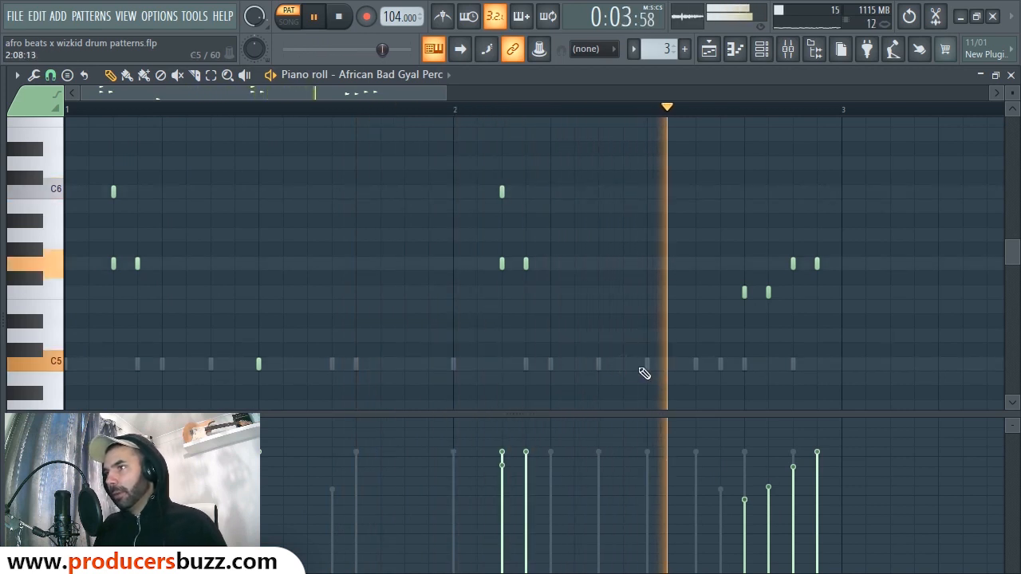
{"action": "left_click", "coordinate": [648, 366]}
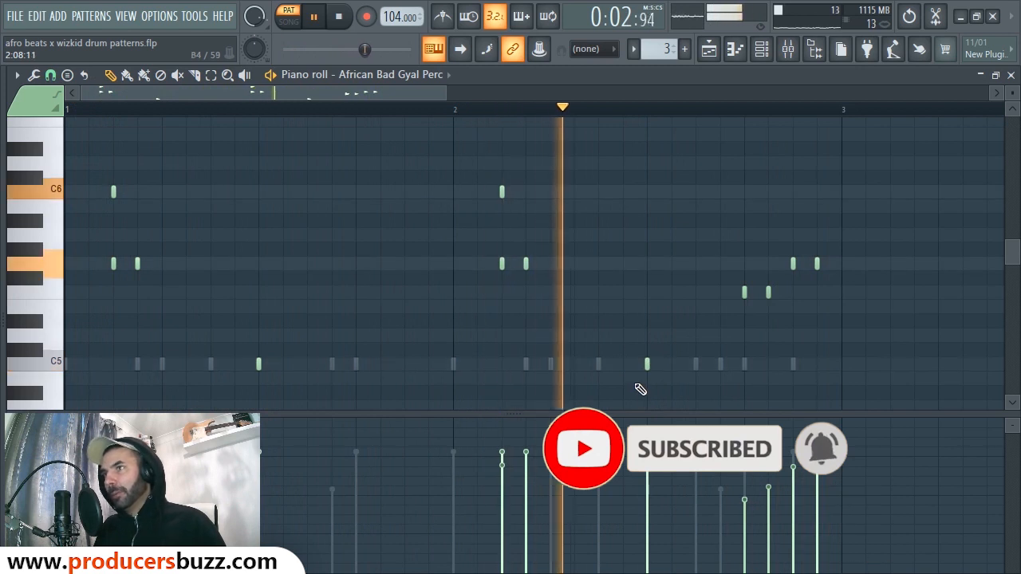
Step: Lower the velocity of the two new C5 notes to about 62% and replay the pattern
{"action": "key", "text": "space"}
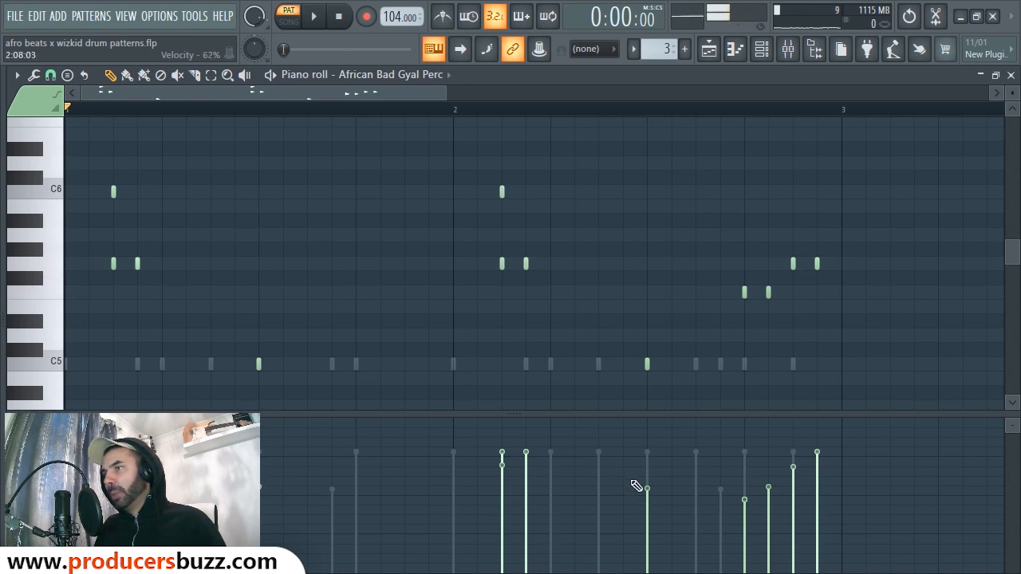
{"action": "key", "text": "space"}
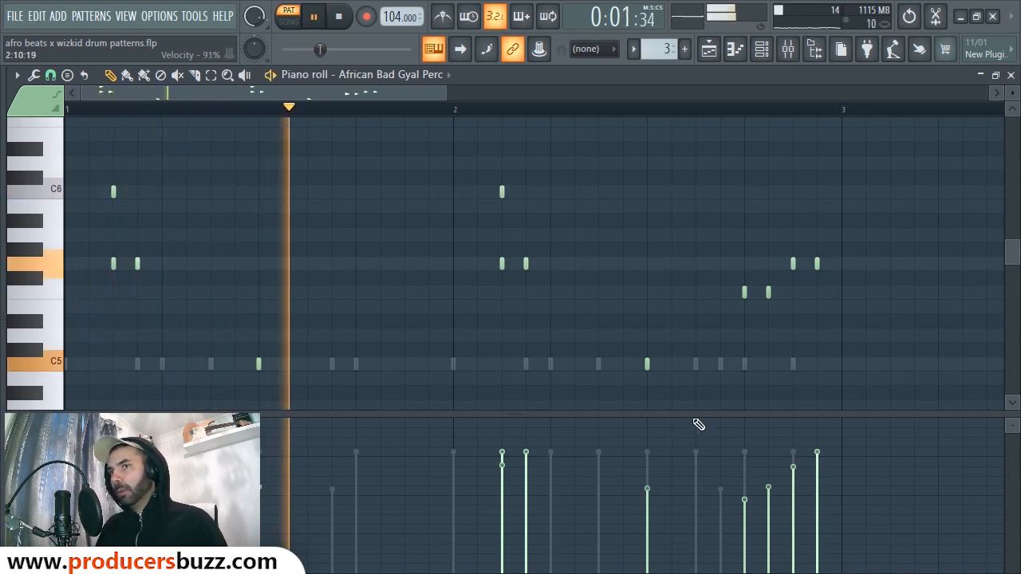
{"action": "key", "text": "space"}
Step: Close the piano roll, audition Pattern 3 with the Perc [ Tarzan ] channel enabled, and bring the full playlist into view
{"action": "key", "text": "F7"}
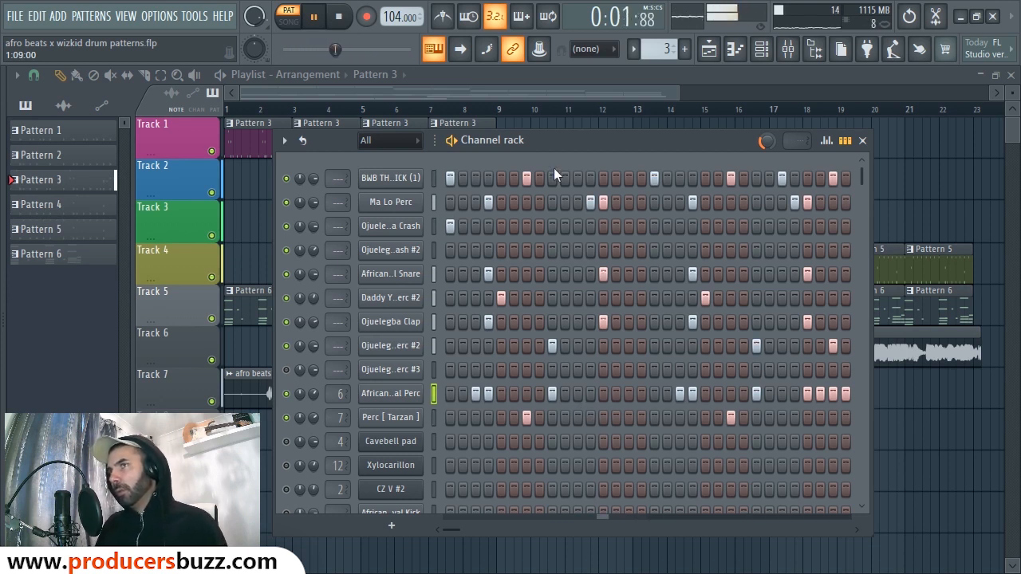
{"action": "key", "text": "space"}
{"action": "left_click", "coordinate": [389, 94]}
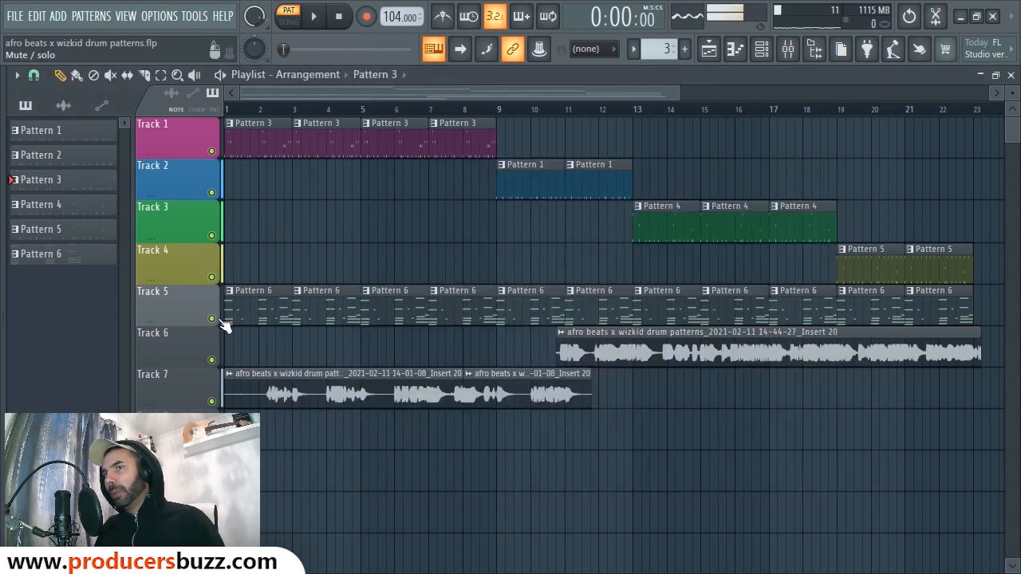
Step: Play the arrangement in song mode from the start until the first Pattern 1 clip, with the channel rack closed
{"action": "left_click", "coordinate": [290, 23]}
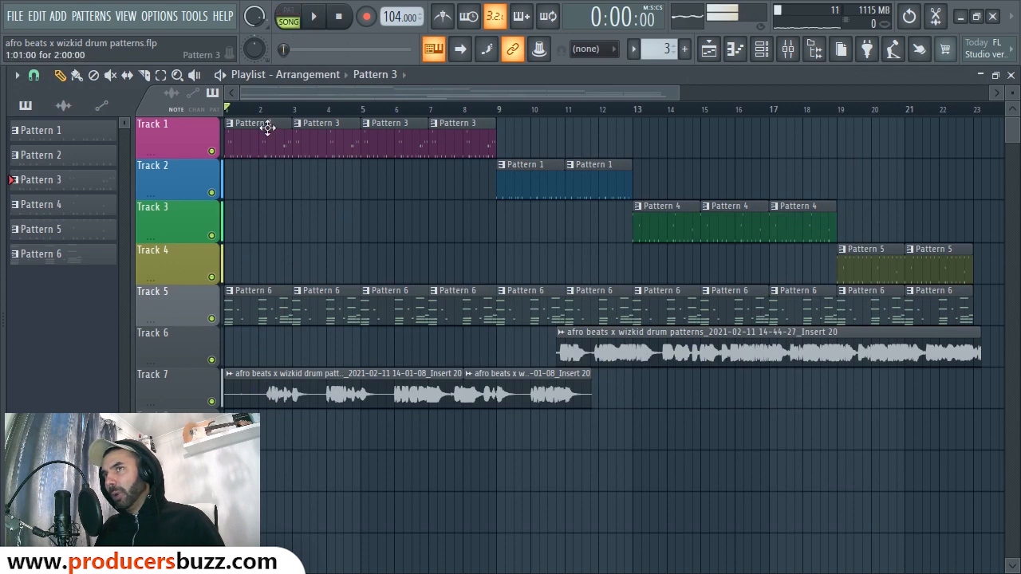
{"action": "key", "text": "space"}
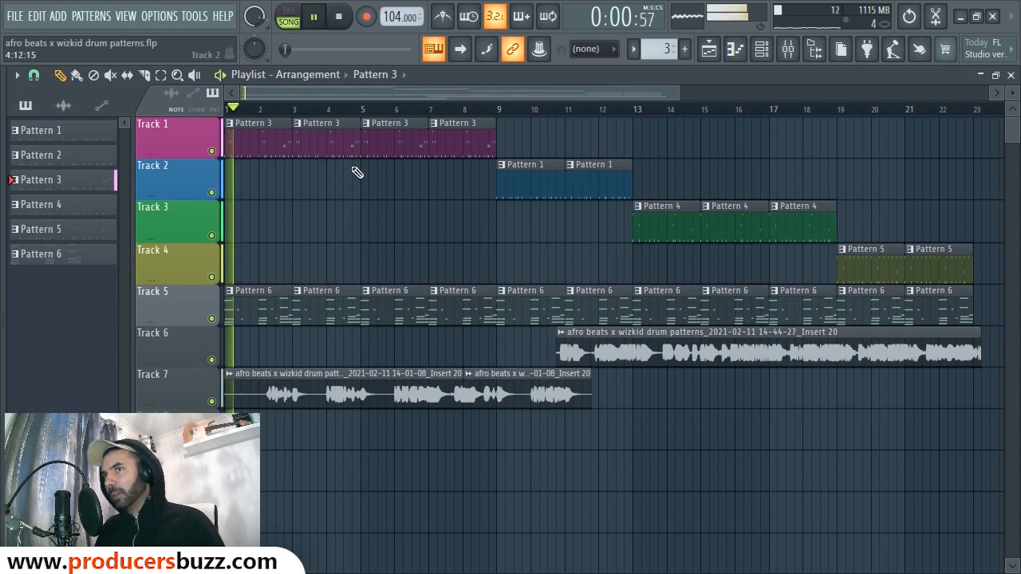
{"action": "key", "text": "space"}
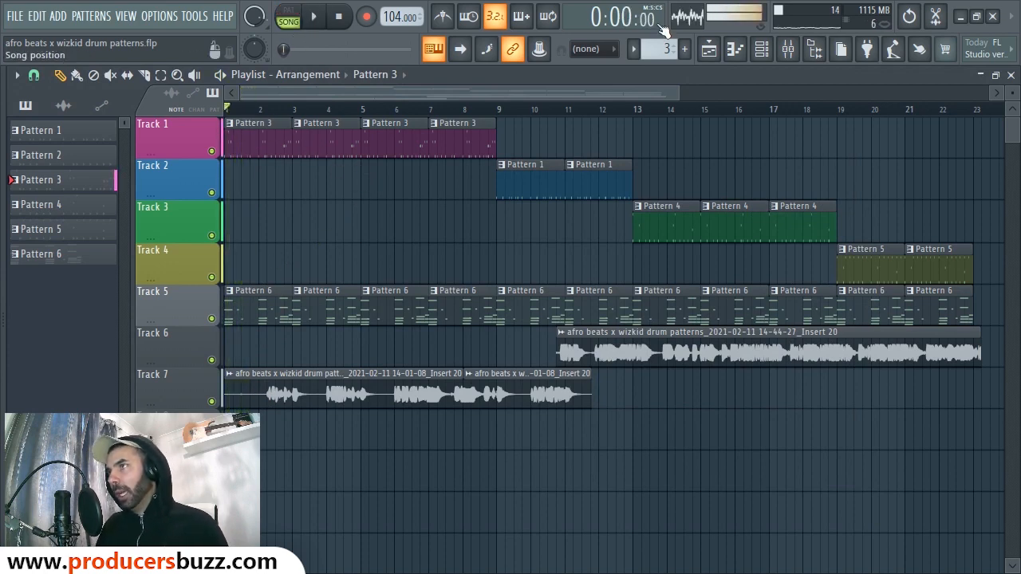
{"action": "left_click", "coordinate": [761, 52]}
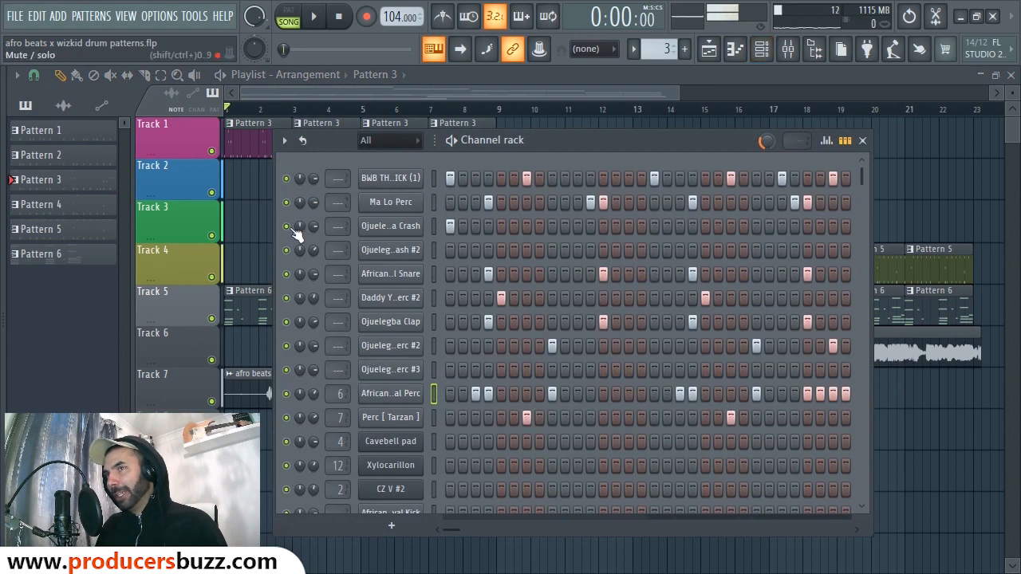
{"action": "key", "text": "space"}
{"action": "left_click", "coordinate": [268, 87]}
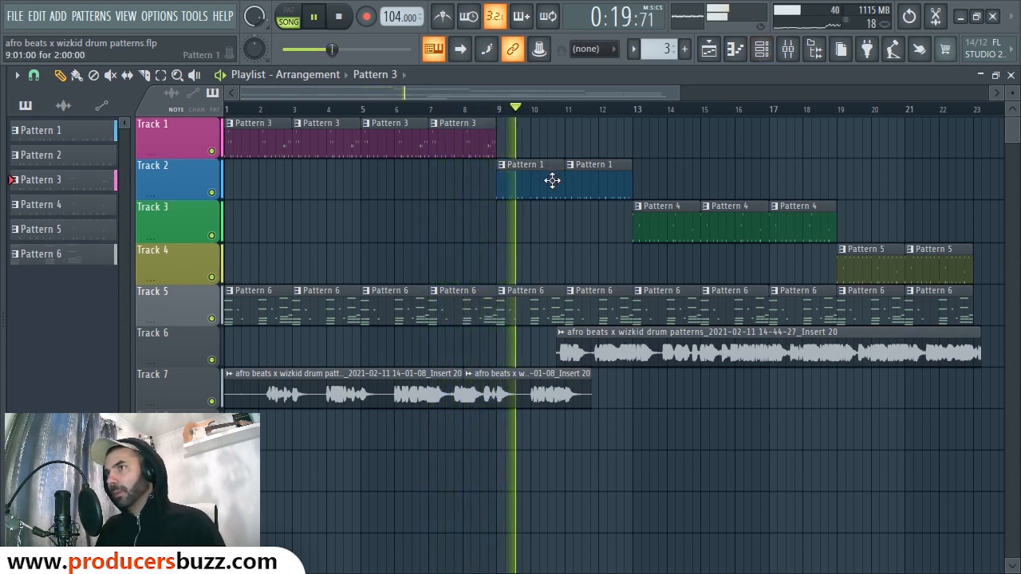
{"action": "key", "text": "space"}
Step: Select Pattern 1 in pattern mode and show its programmed drum channels in the channel rack above the playlist
{"action": "left_click", "coordinate": [523, 179]}
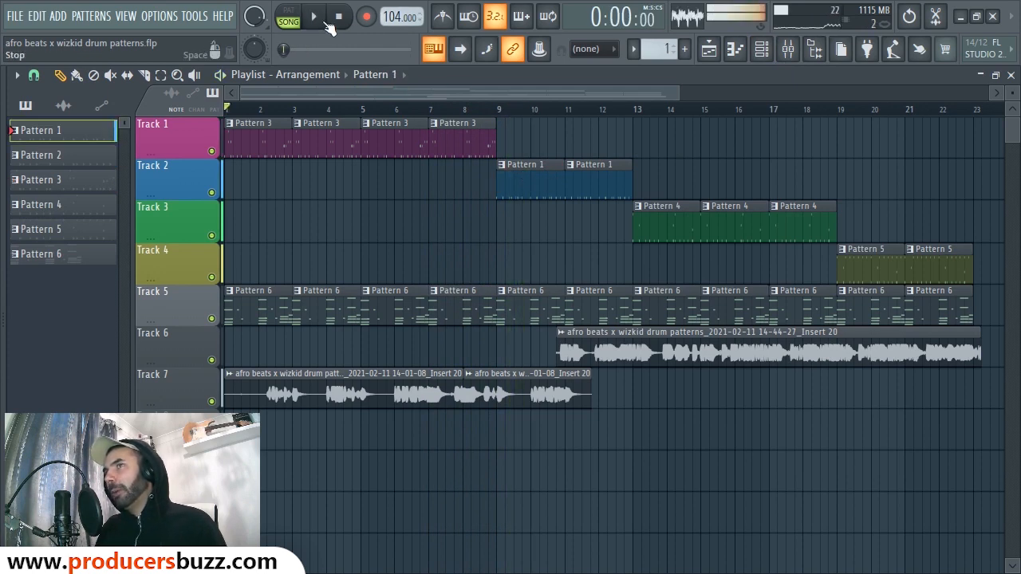
{"action": "left_click", "coordinate": [288, 11]}
{"action": "left_click", "coordinate": [762, 49]}
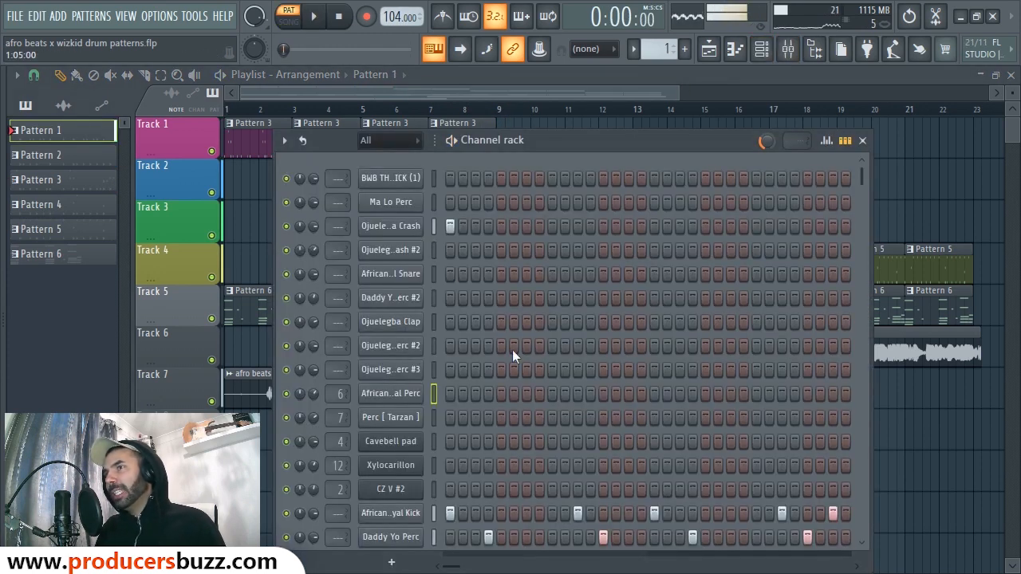
{"action": "scroll", "coordinate": [540, 327], "scroll_direction": "down", "scroll_amount": 3}
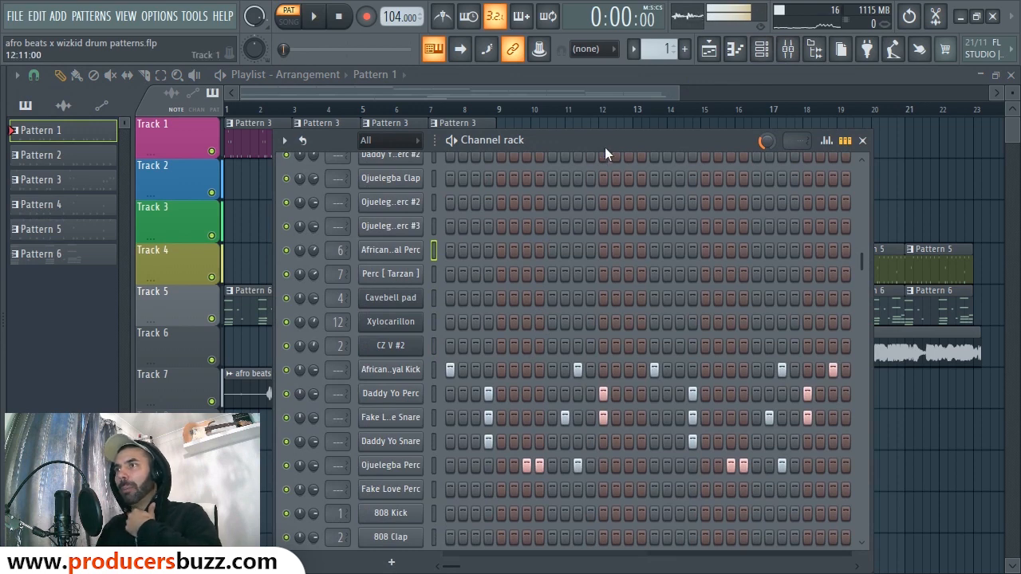
{"action": "left_click_drag", "start_coordinate": [604, 147], "coordinate": [527, 440]}
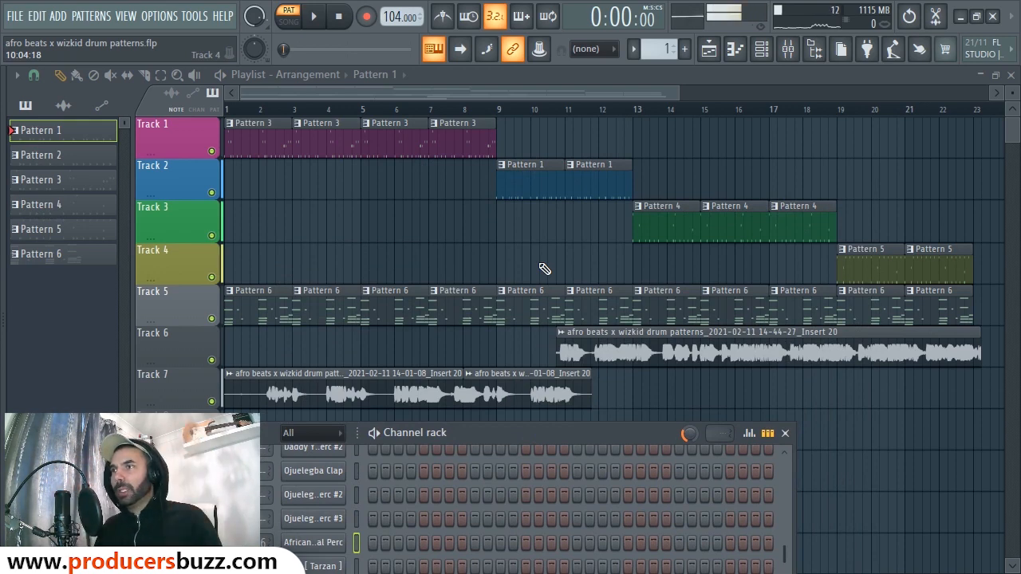
{"action": "left_click_drag", "start_coordinate": [558, 433], "coordinate": [632, 98]}
{"action": "scroll", "coordinate": [628, 297], "scroll_direction": "down", "scroll_amount": 3}
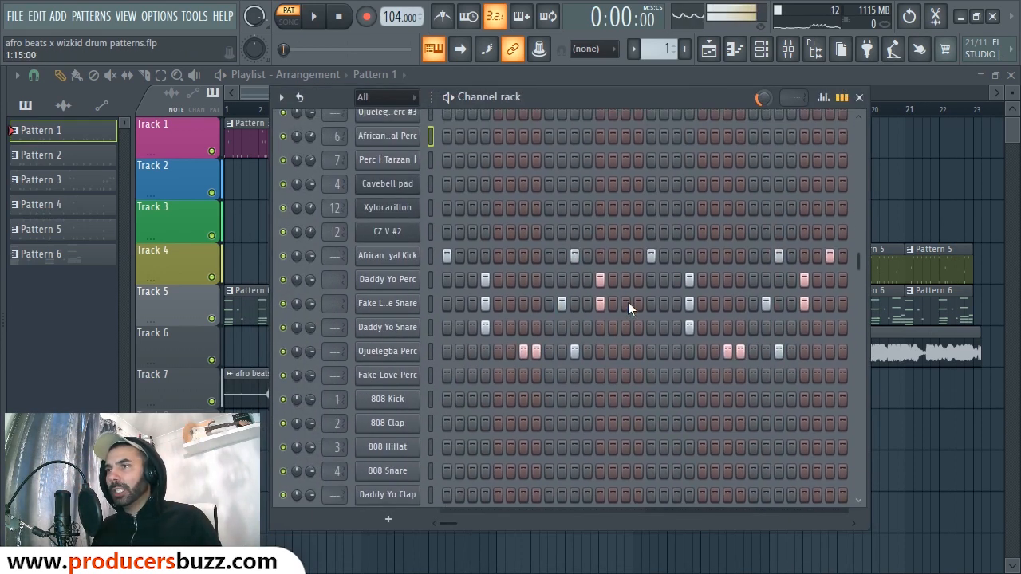
Step: Play Pattern 1 with the African Bad Gyal Kick soloed, and add the Daddy Yo Perc channel
{"action": "left_click", "coordinate": [315, 22]}
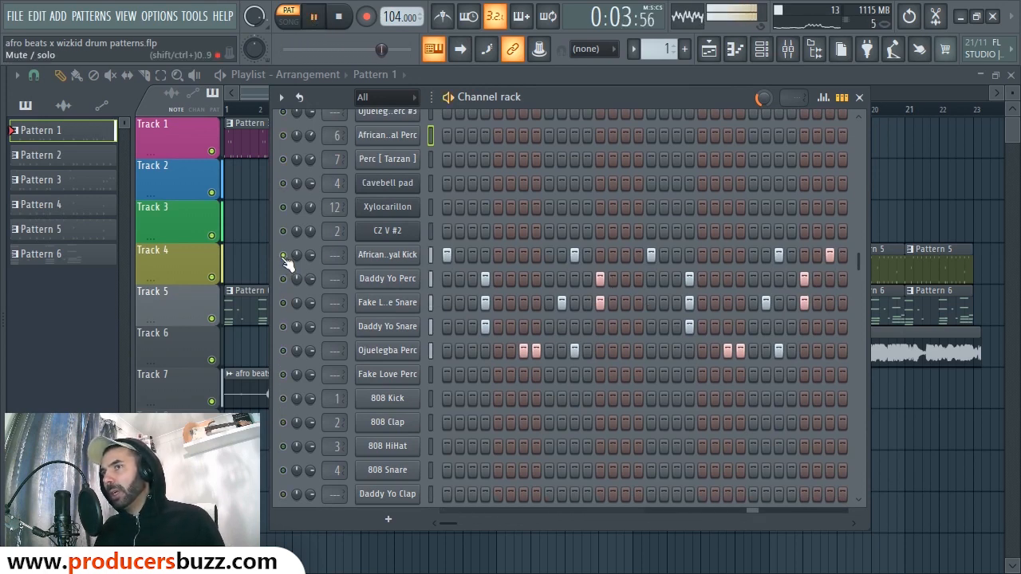
{"action": "key", "text": "space"}
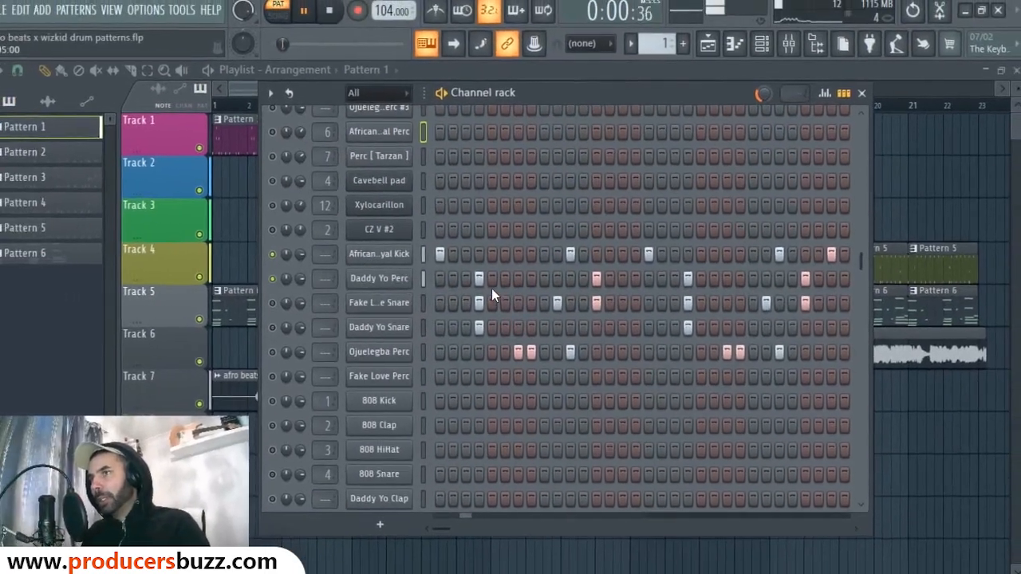
{"action": "left_click", "coordinate": [271, 275]}
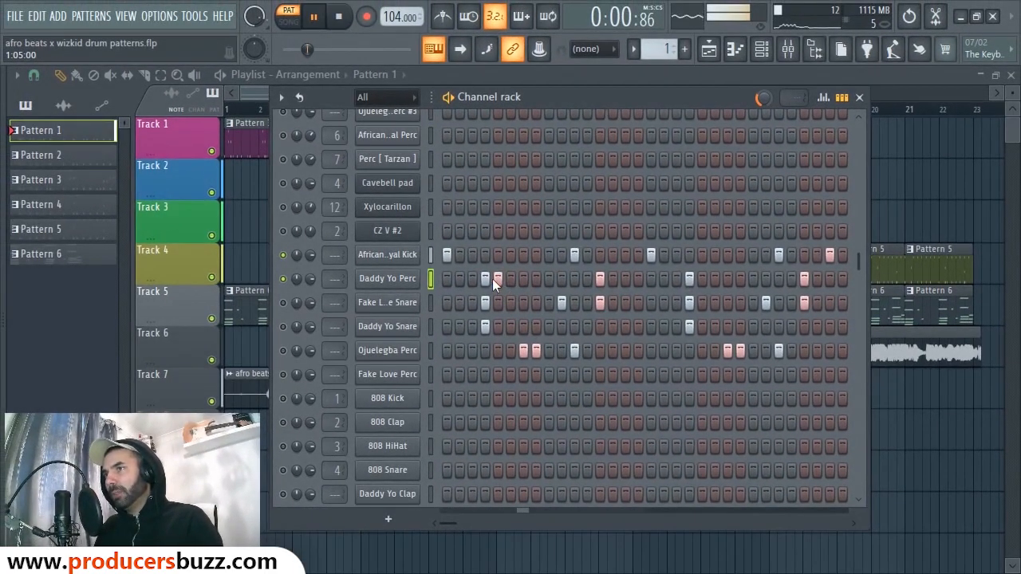
Step: Try the Daddy Yo Perc hits on step 5 instead of step 4 in both bars and listen to the pattern
{"action": "left_click", "coordinate": [498, 279]}
{"action": "key", "text": "space"}
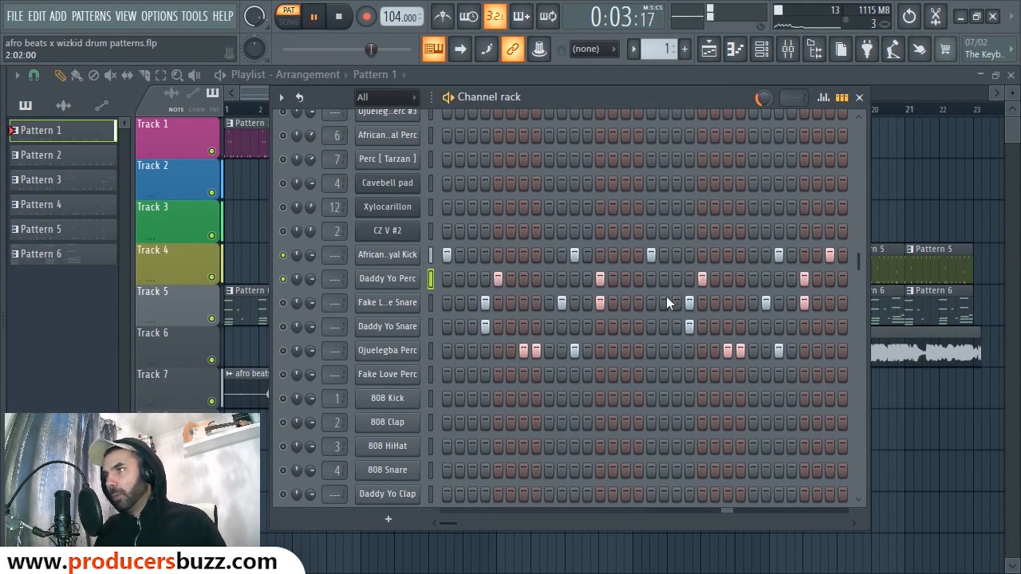
{"action": "key", "text": "space"}
Step: Move the first Daddy Yo Perc hit of both bars back to step 4 and replay the pattern
{"action": "right_click", "coordinate": [497, 279]}
{"action": "left_click", "coordinate": [483, 278]}
{"action": "right_click", "coordinate": [702, 279]}
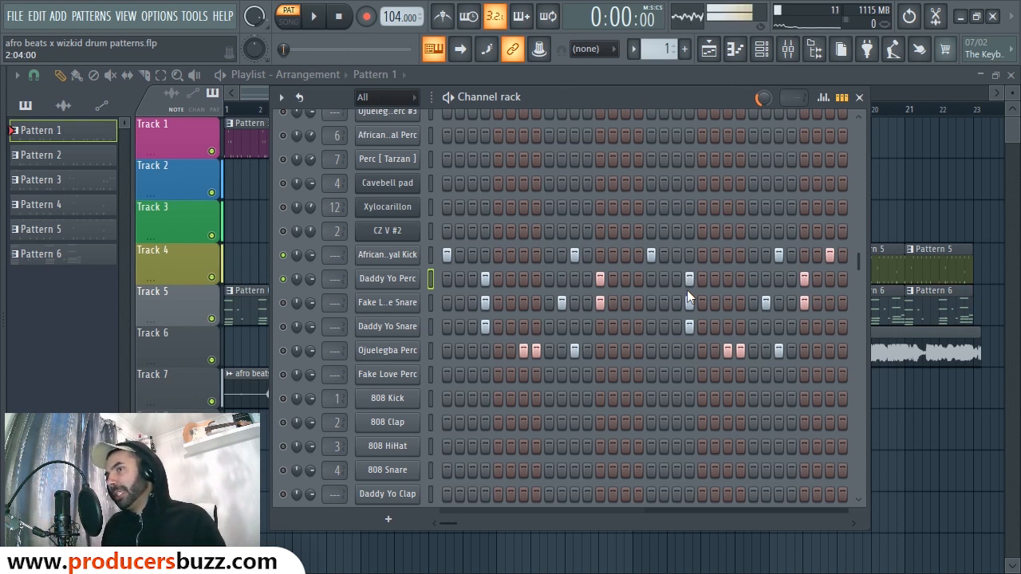
{"action": "key", "text": "space"}
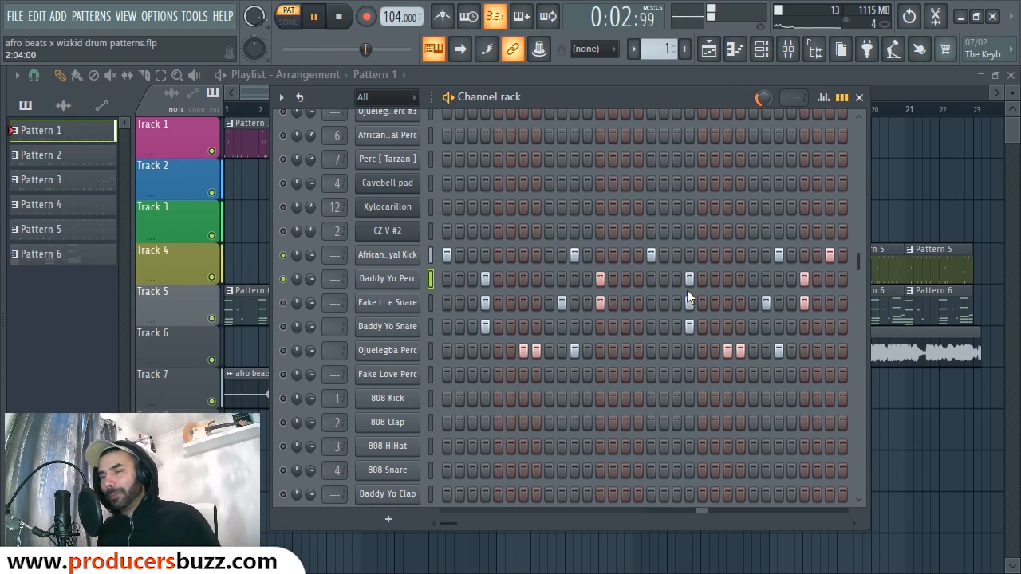
{"action": "key", "text": "space"}
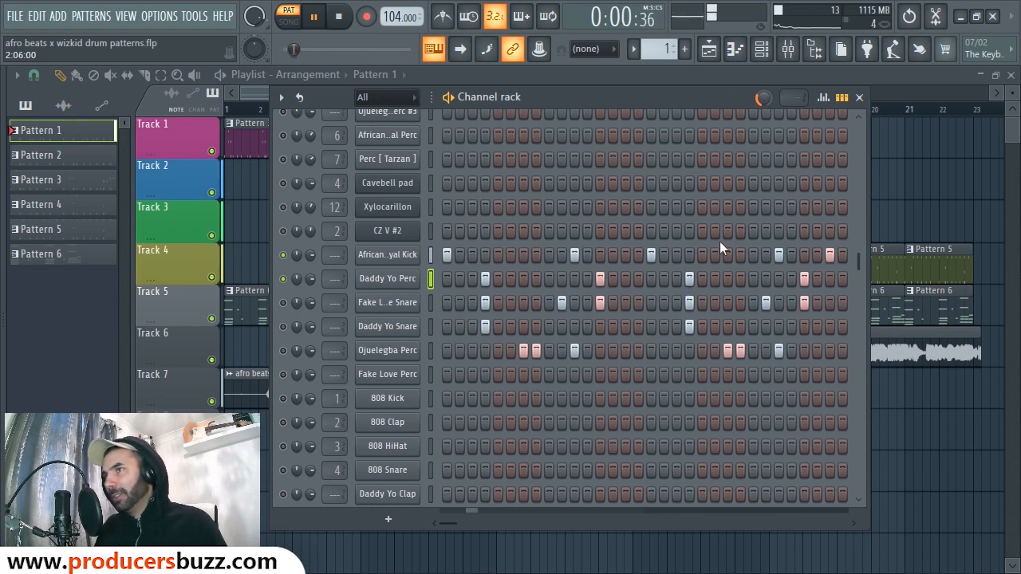
Step: Enable the Fake Love Snare and Daddy Yo Snare channels and listen to them with the kick and Daddy Yo Perc
{"action": "left_click", "coordinate": [283, 302]}
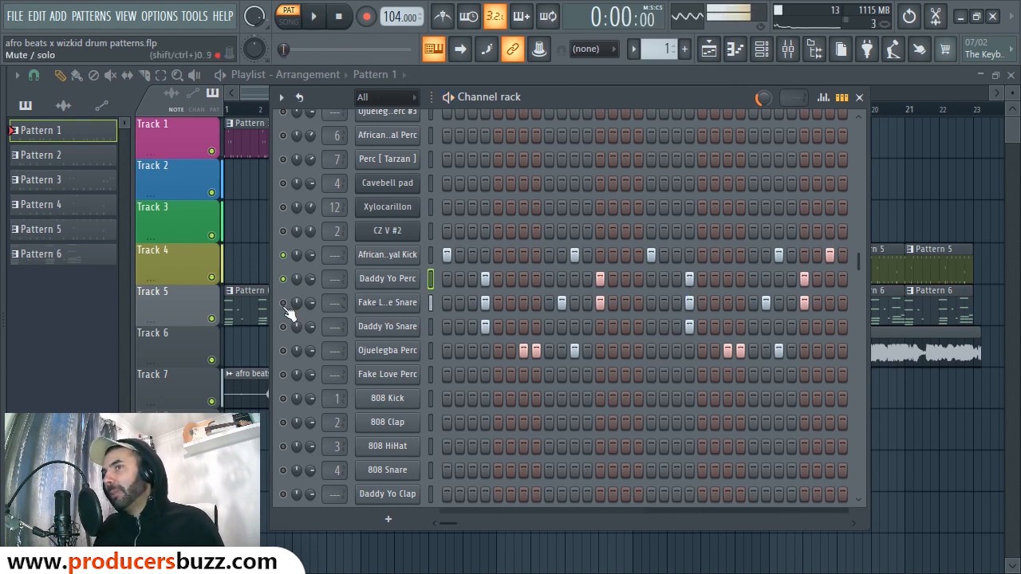
{"action": "key", "text": "space"}
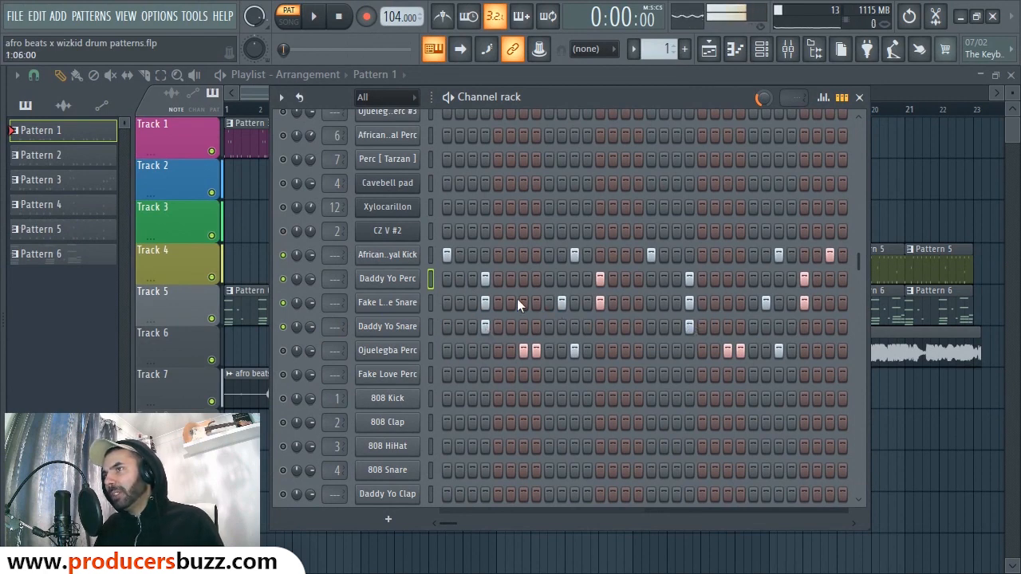
{"action": "left_click", "coordinate": [562, 304]}
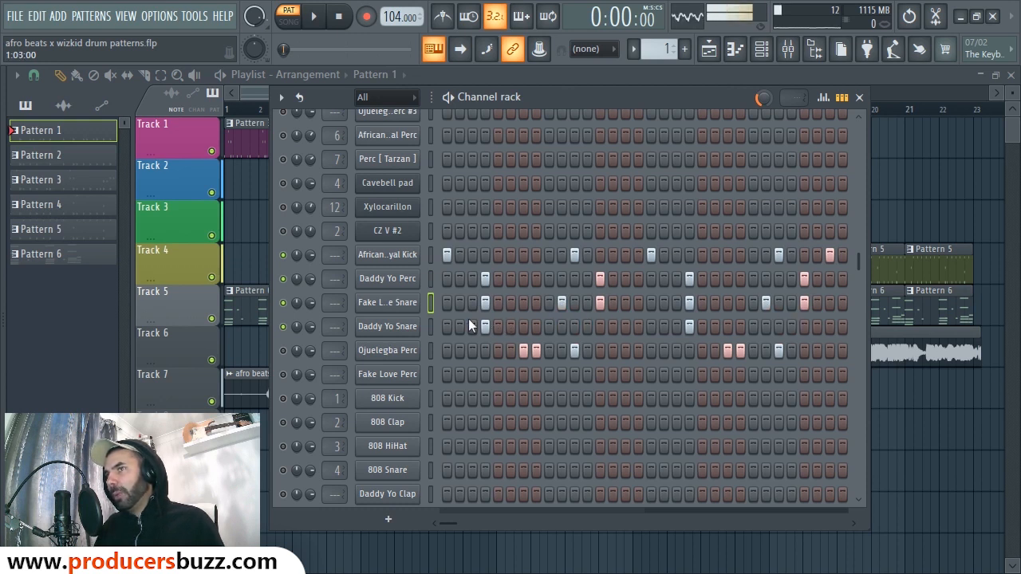
{"action": "key", "text": "space"}
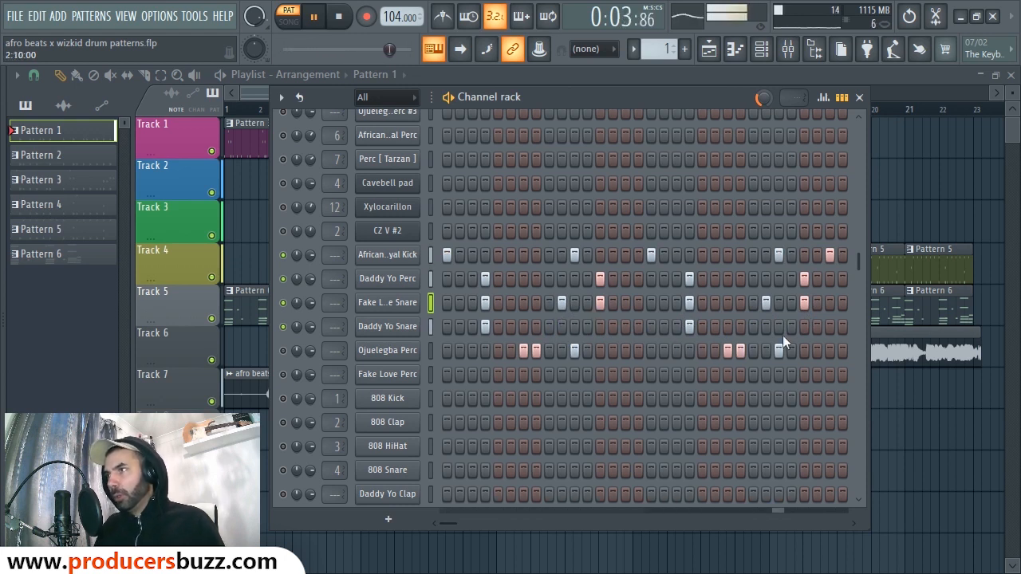
{"action": "key", "text": "space"}
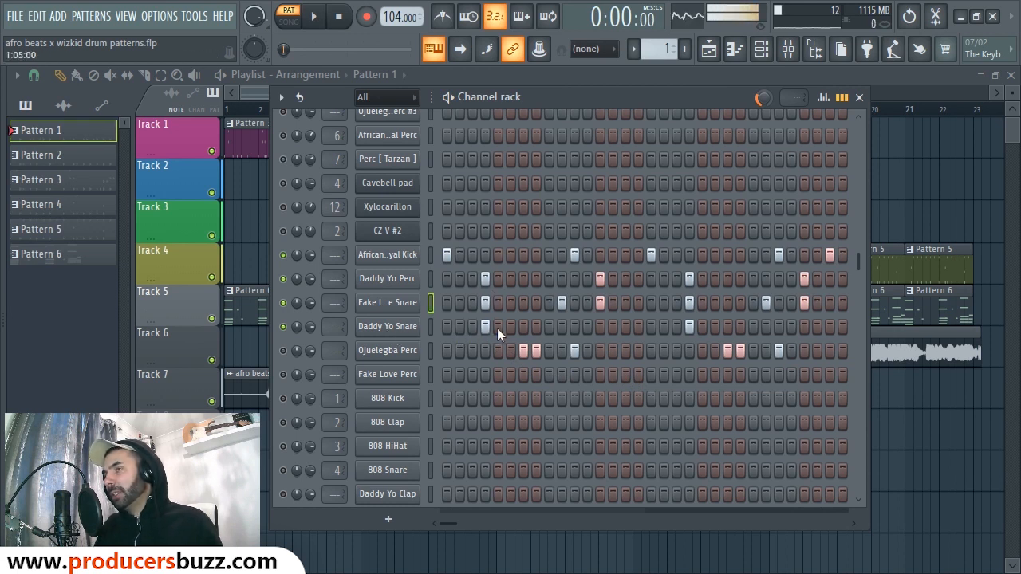
{"action": "key", "text": "space"}
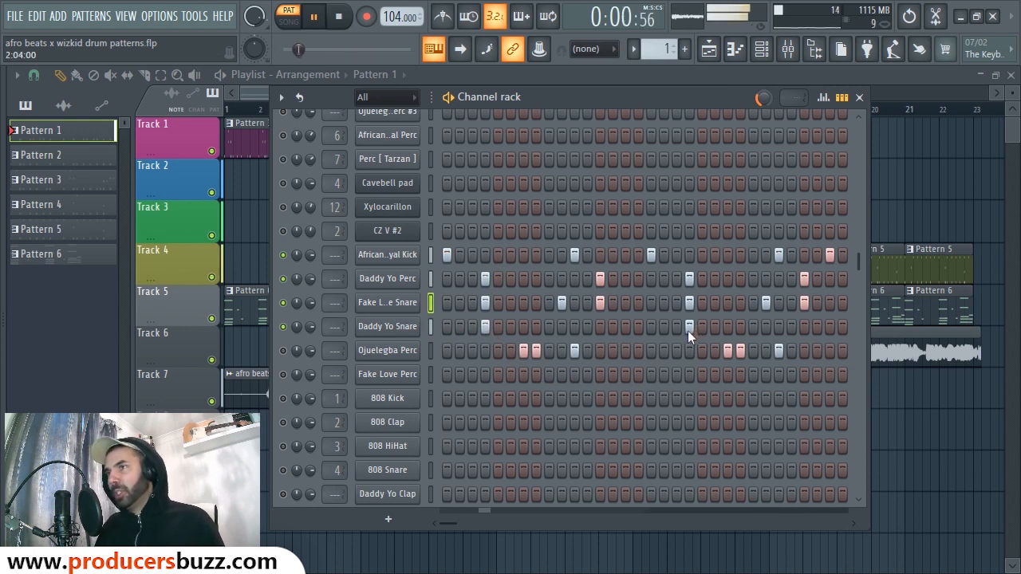
{"action": "key", "text": "space"}
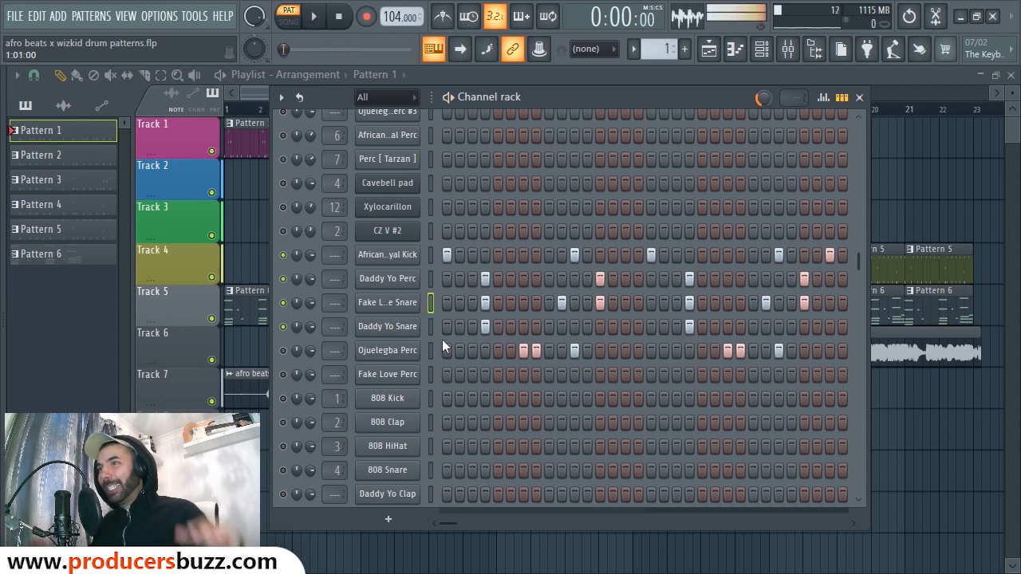
Step: Unmute all channels and play Pattern 1 with the Ojuelegba Perc included
{"action": "right_click", "coordinate": [284, 352]}
{"action": "right_click", "coordinate": [282, 352]}
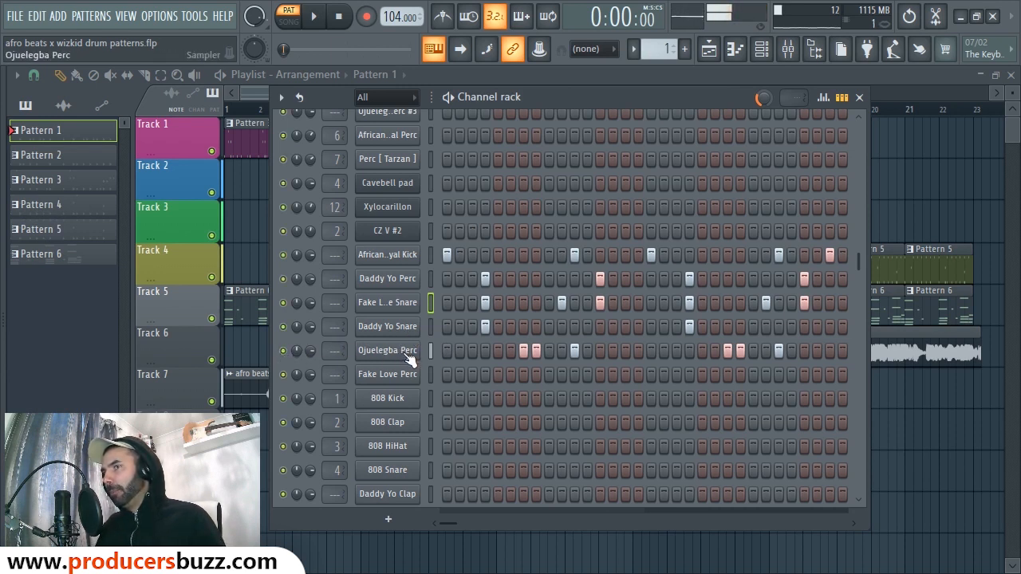
{"action": "key", "text": "space"}
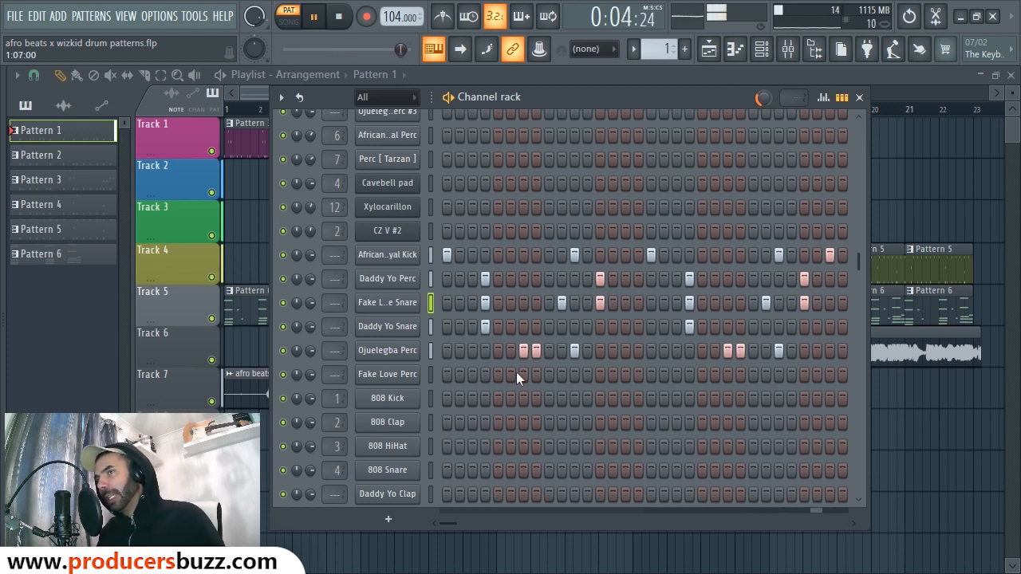
{"action": "key", "text": "space"}
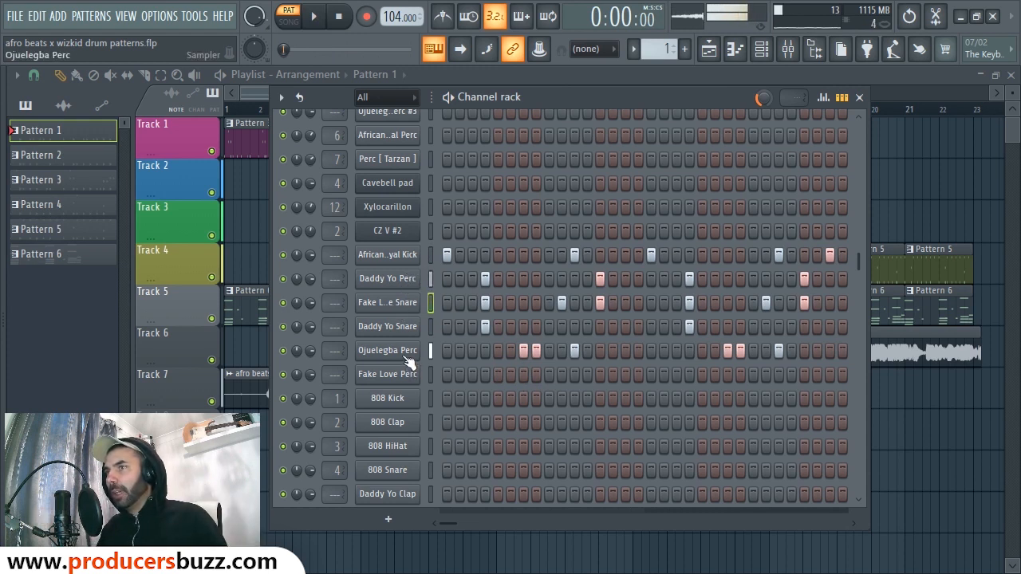
Step: Audition the full Pattern 1 including its crash channel, and close the channel rack
{"action": "scroll", "coordinate": [511, 351], "scroll_direction": "up", "scroll_amount": 4}
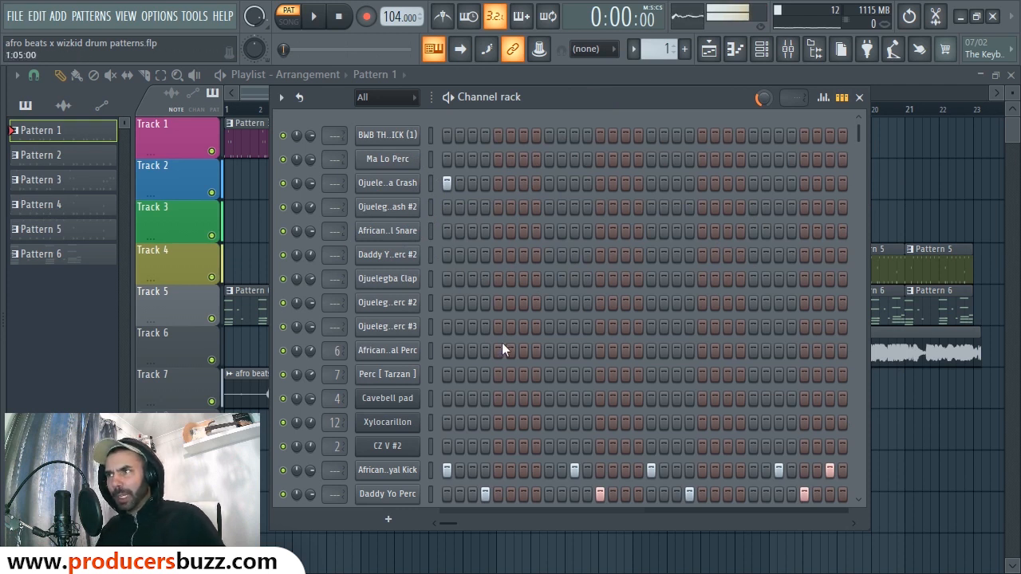
{"action": "left_click", "coordinate": [316, 19]}
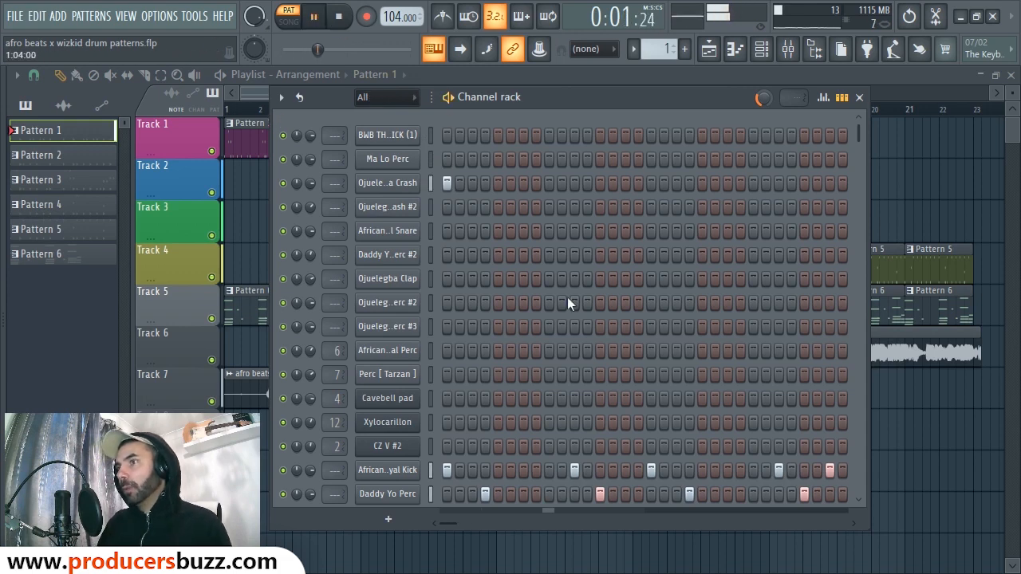
{"action": "scroll", "coordinate": [663, 322], "scroll_direction": "down", "scroll_amount": 6}
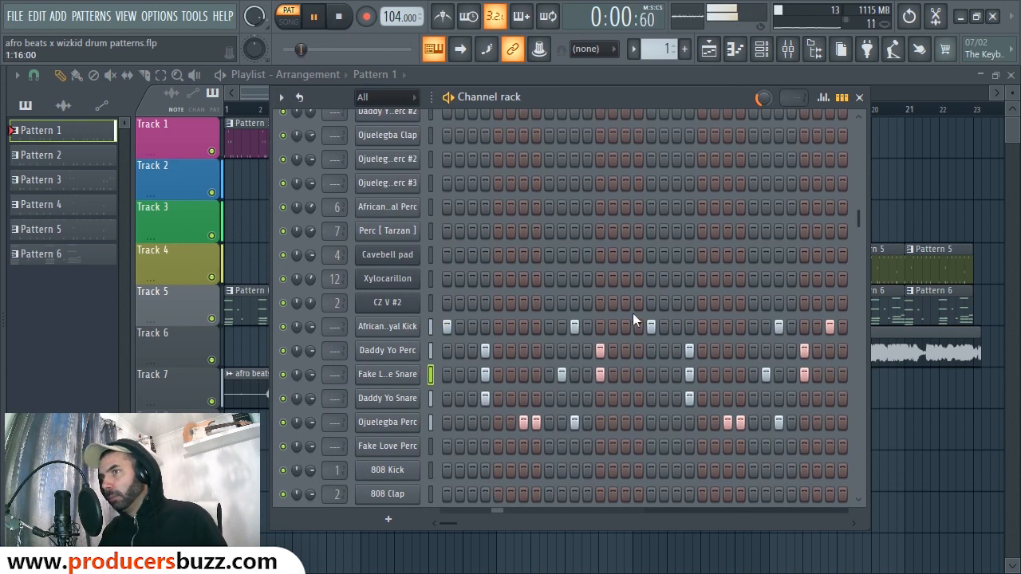
{"action": "key", "text": "space"}
{"action": "key", "text": "F6"}
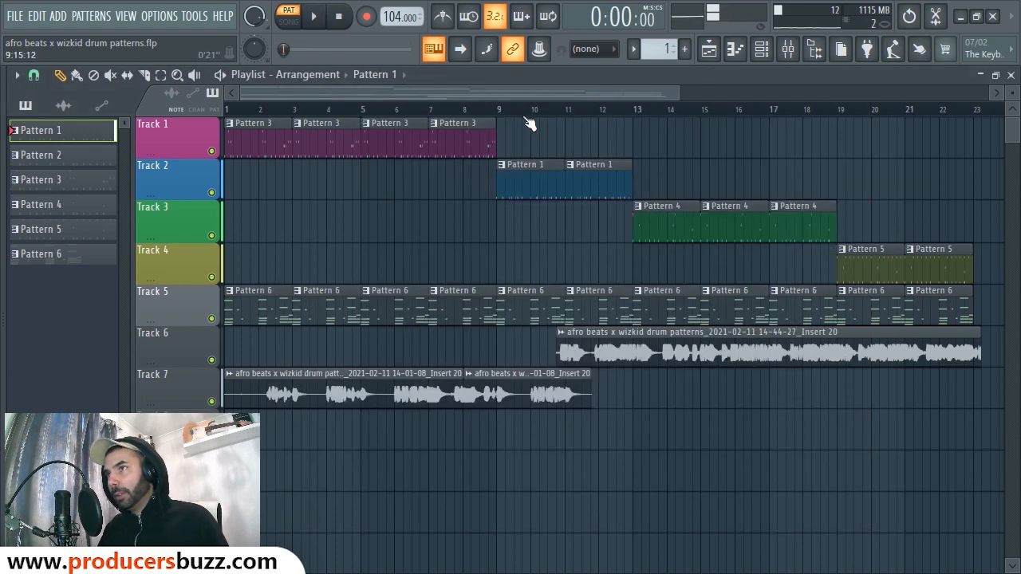
Step: Play the arrangement in song mode from bar 9 through the Pattern 1 clips up to Pattern 4
{"action": "left_click", "coordinate": [501, 109]}
{"action": "left_click", "coordinate": [521, 306]}
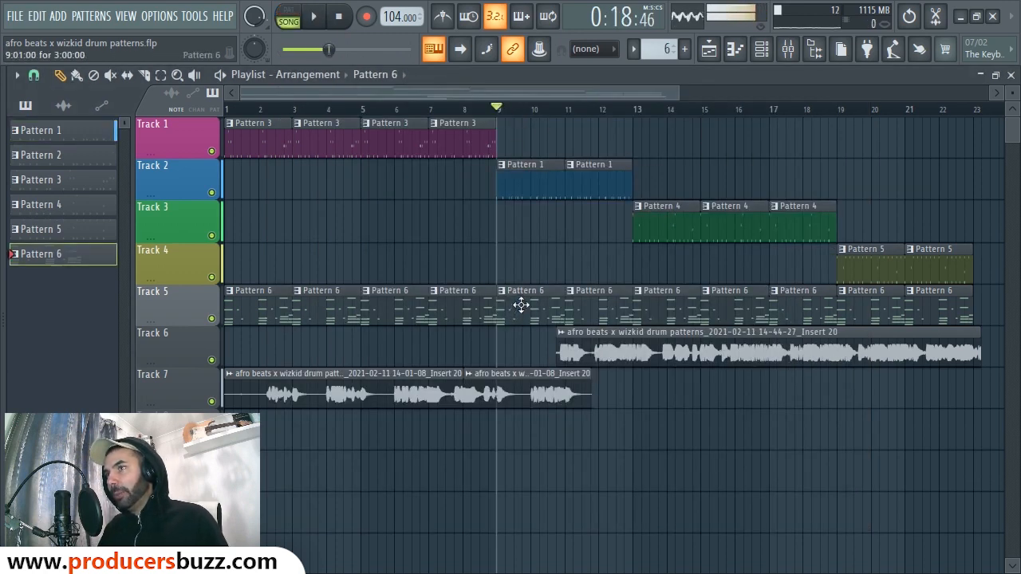
{"action": "left_click", "coordinate": [761, 50]}
{"action": "left_click", "coordinate": [762, 50]}
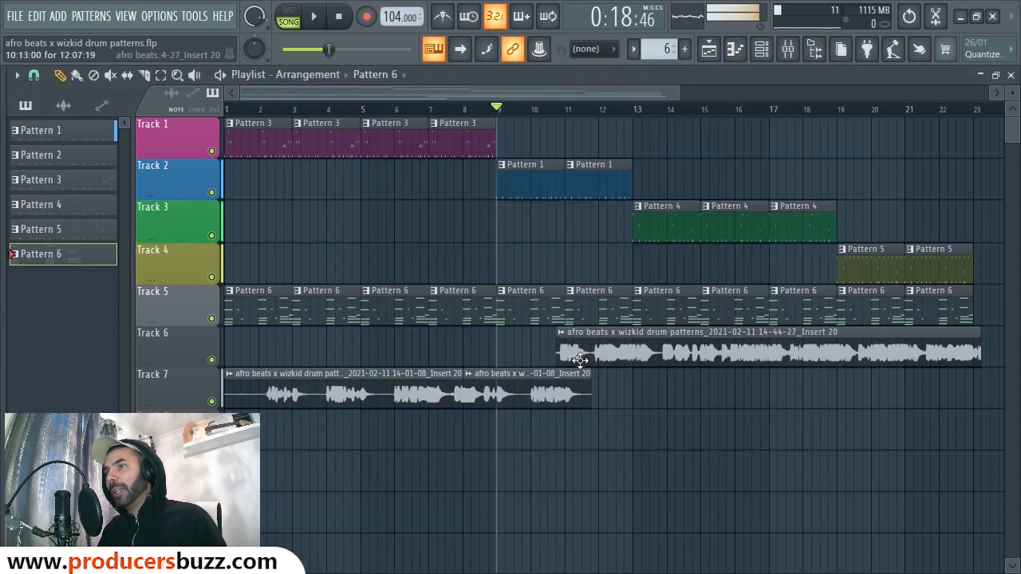
{"action": "key", "text": "space"}
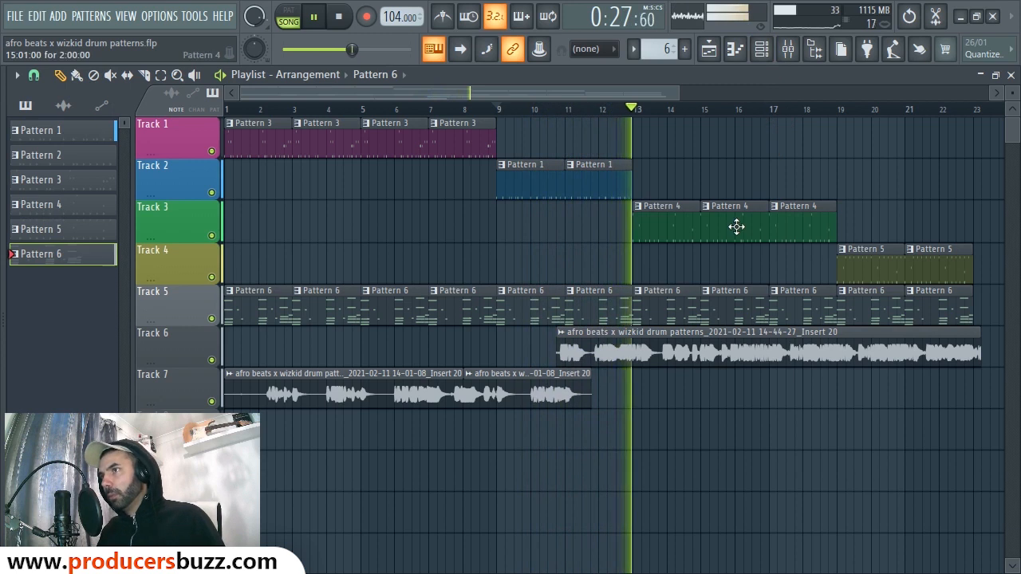
{"action": "key", "text": "space"}
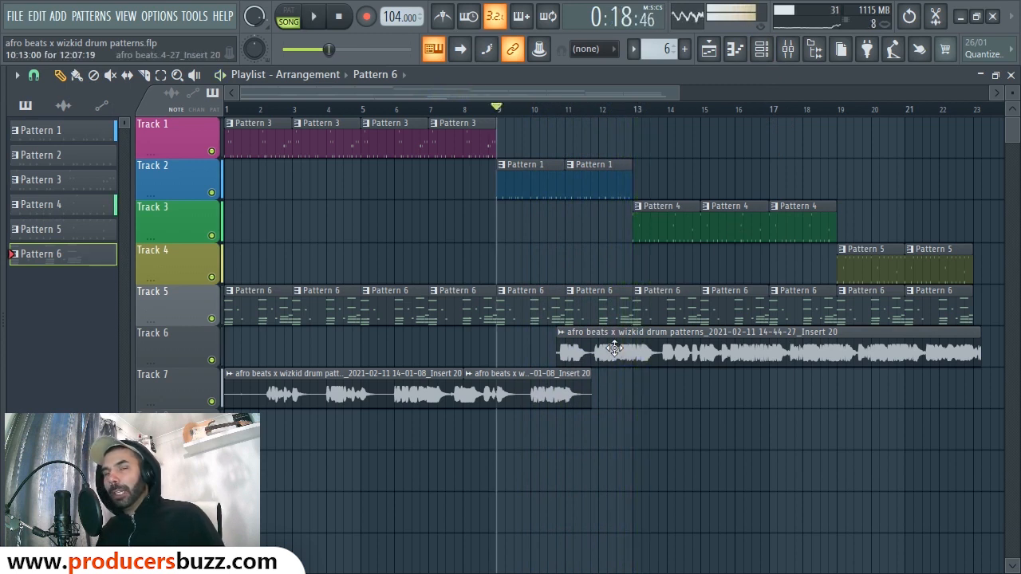
Step: Try the arrangement from bar 9 into Pattern 4 with the Track 6 audio clip and the last Track 7 clip deleted
{"action": "left_click", "coordinate": [614, 347]}
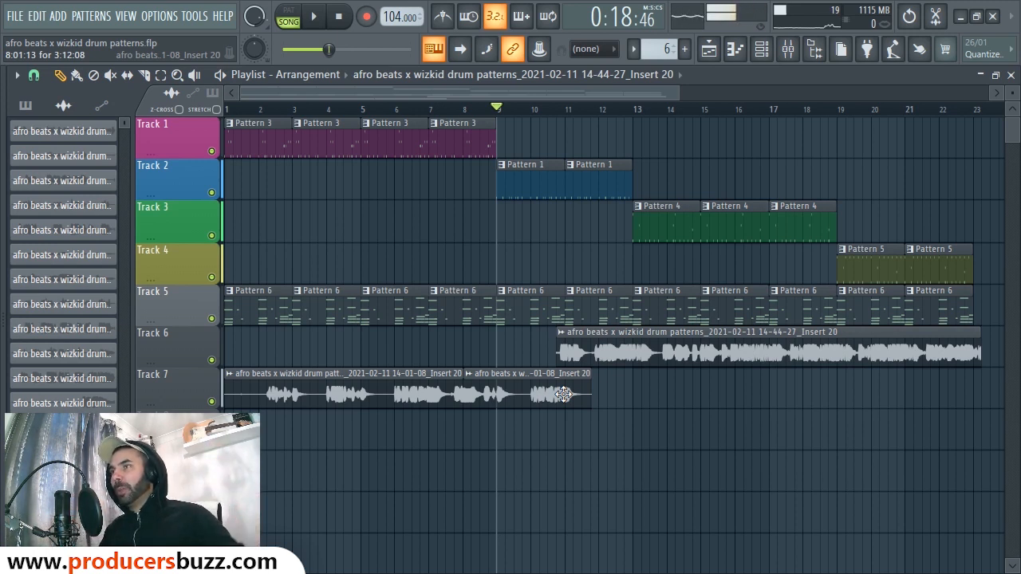
{"action": "right_click", "coordinate": [604, 346]}
{"action": "right_click", "coordinate": [558, 383]}
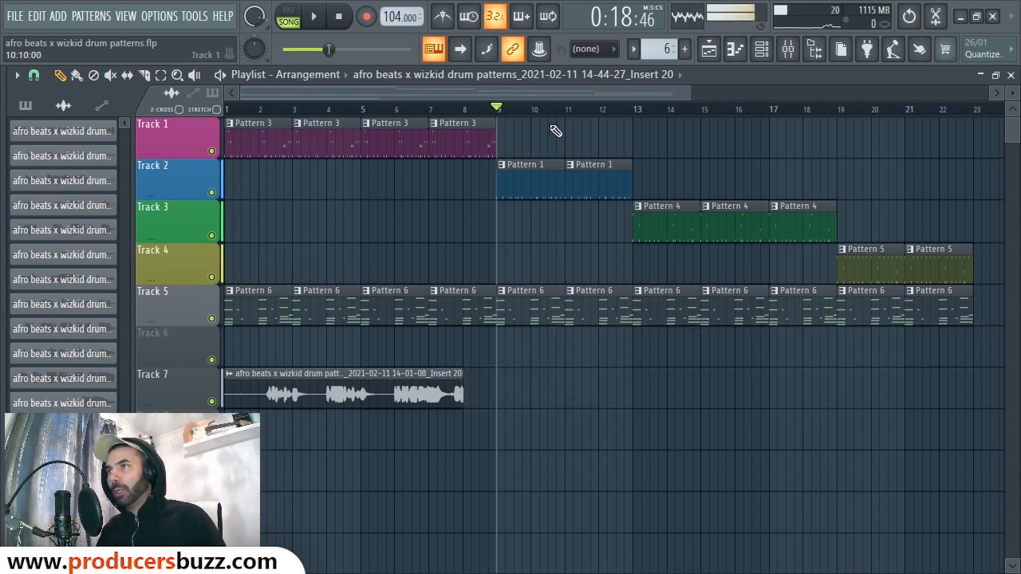
{"action": "key", "text": "space"}
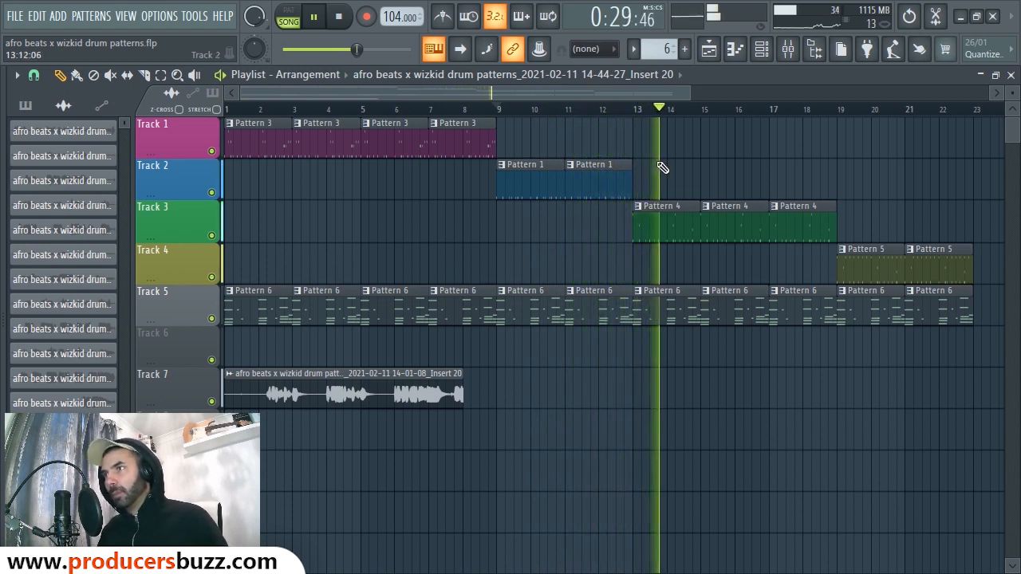
{"action": "key", "text": "space"}
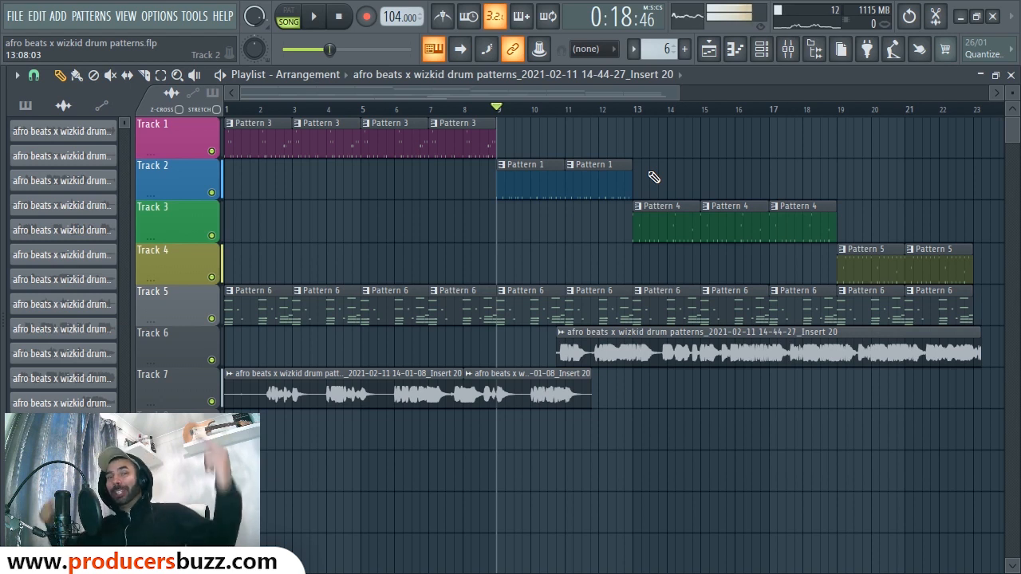
Step: Select Pattern 4 and play the arrangement in song mode from bar 13 to hear its clips
{"action": "left_click", "coordinate": [654, 230]}
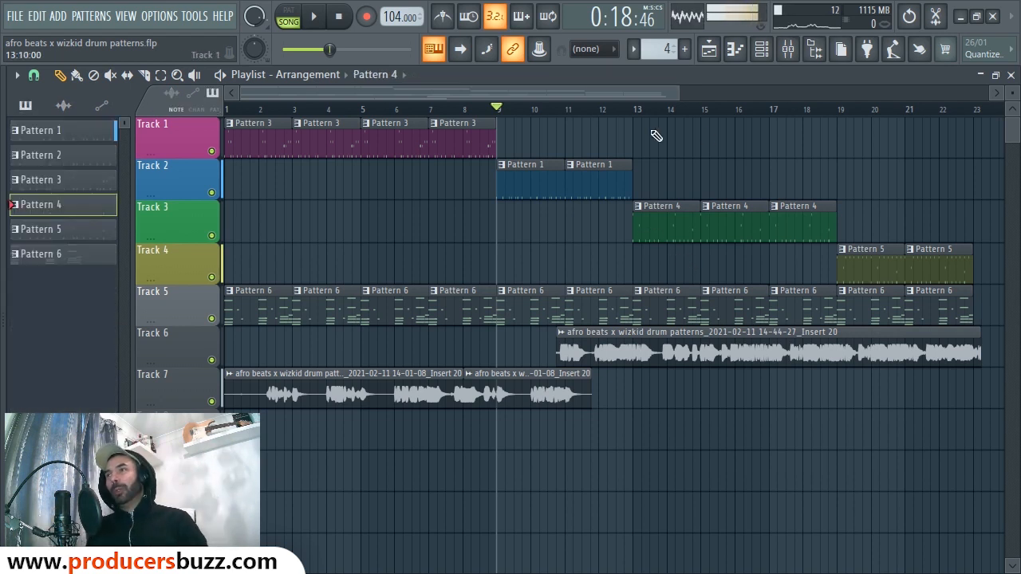
{"action": "left_click", "coordinate": [640, 110]}
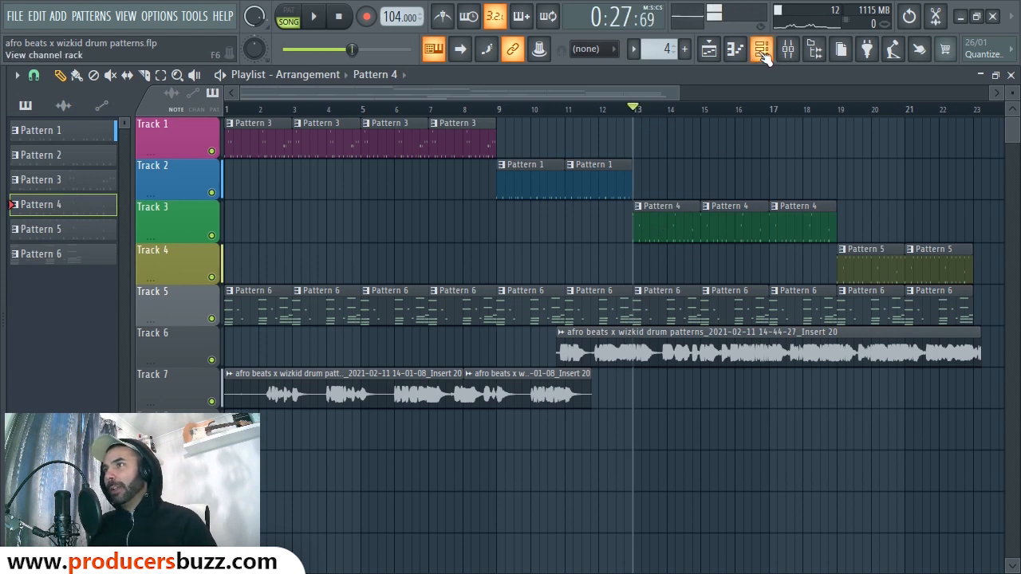
{"action": "key", "text": "space"}
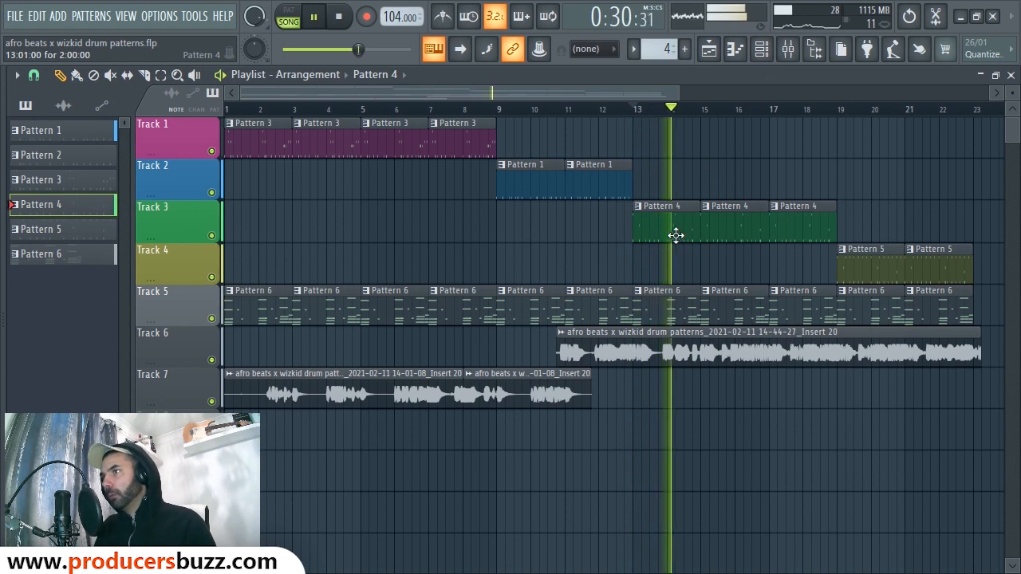
{"action": "key", "text": "space"}
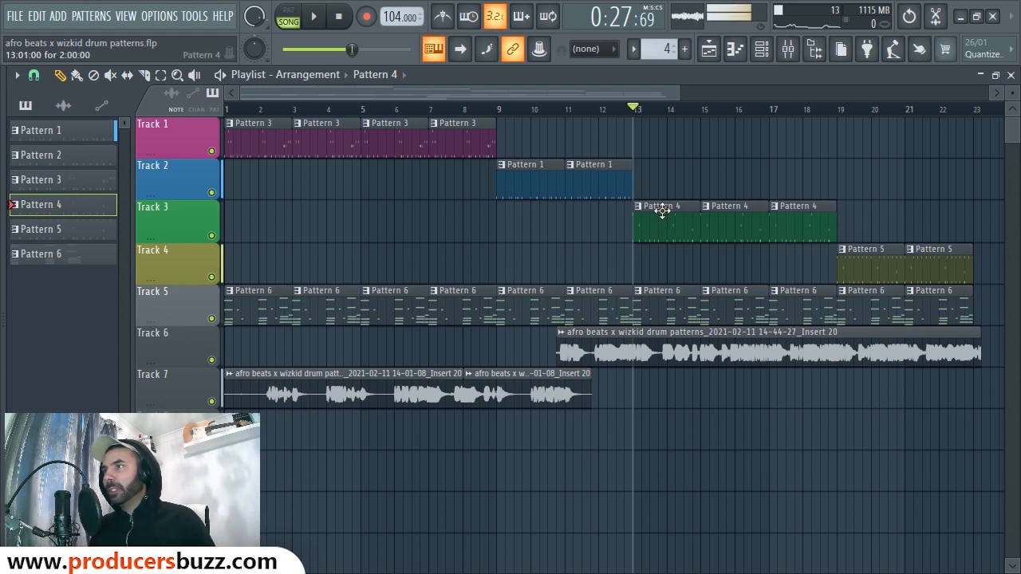
Step: Open Pattern 4 in the channel rack and play it in pattern mode while trying the main swing at 30%
{"action": "left_click", "coordinate": [762, 49]}
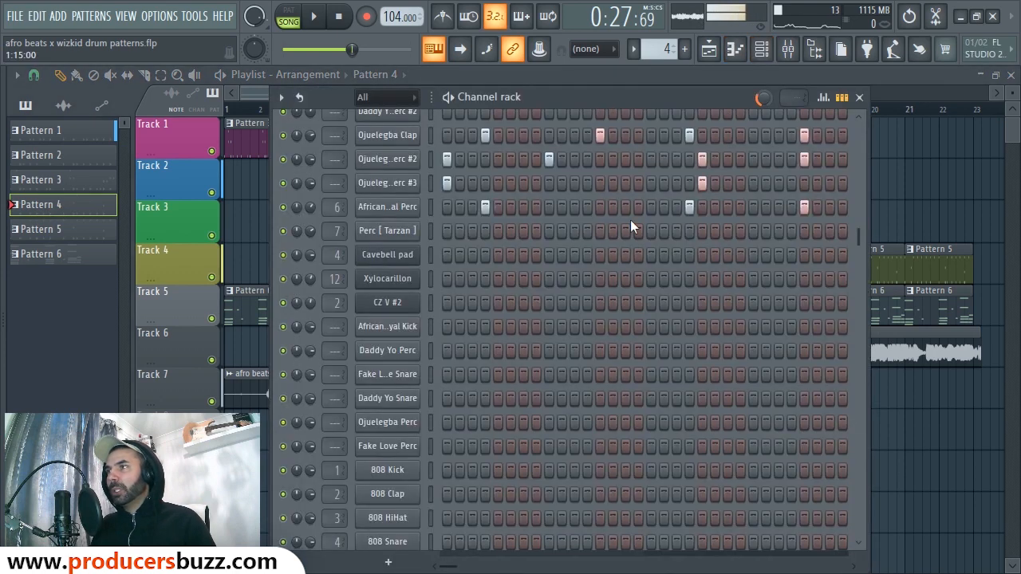
{"action": "scroll", "coordinate": [630, 220], "scroll_direction": "up", "scroll_amount": 3}
{"action": "left_click", "coordinate": [302, 19]}
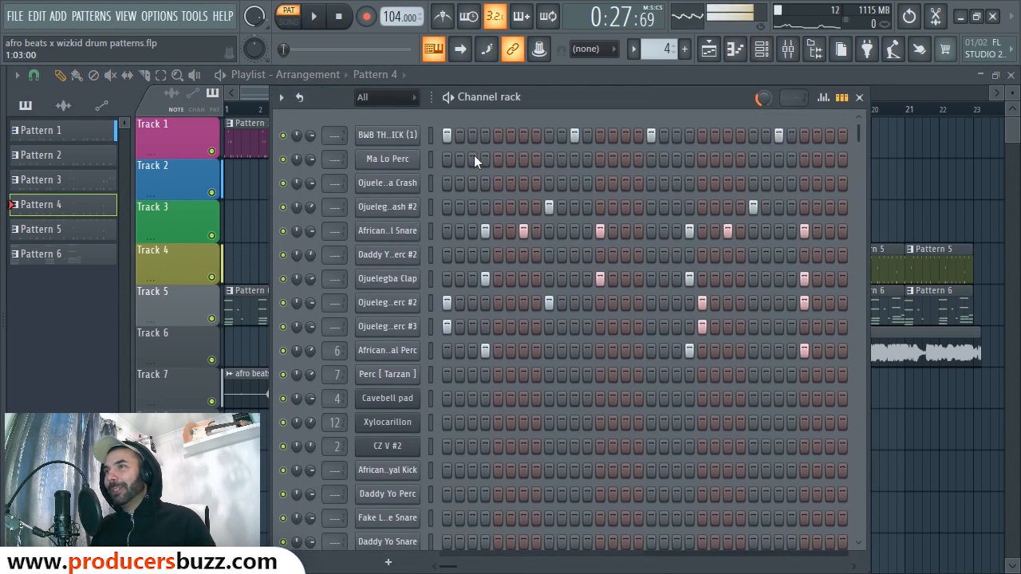
{"action": "key", "text": "space"}
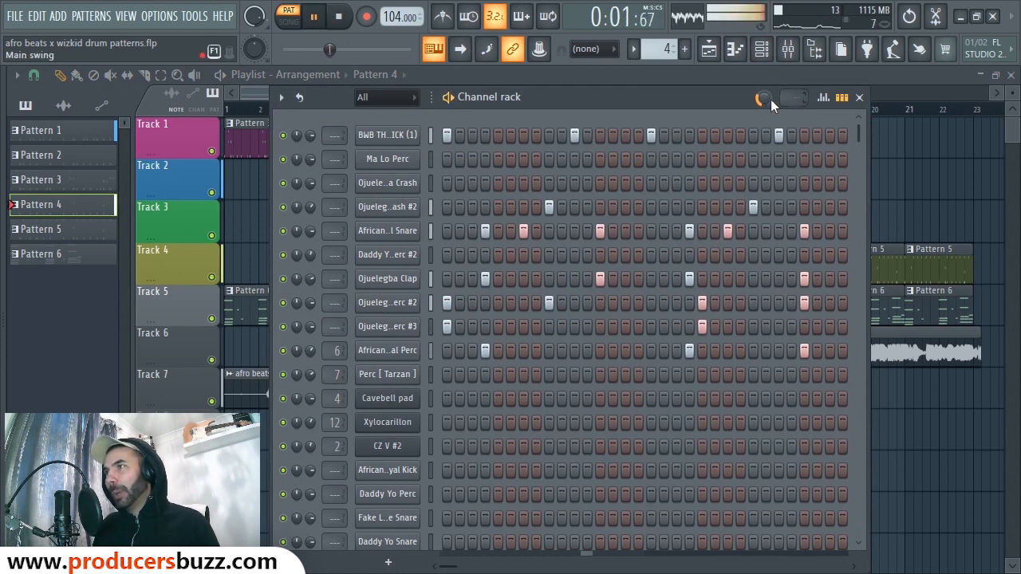
{"action": "left_click_drag", "start_coordinate": [771, 99], "coordinate": [771, 70]}
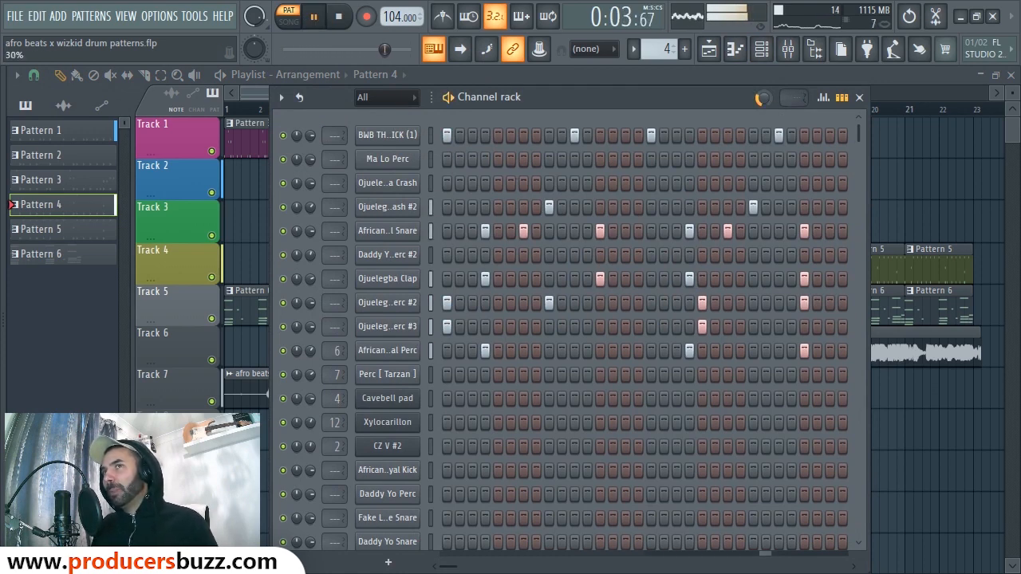
Step: Solo the BWB kick channel in Pattern 4 and listen to the kick alone
{"action": "left_click", "coordinate": [600, 231]}
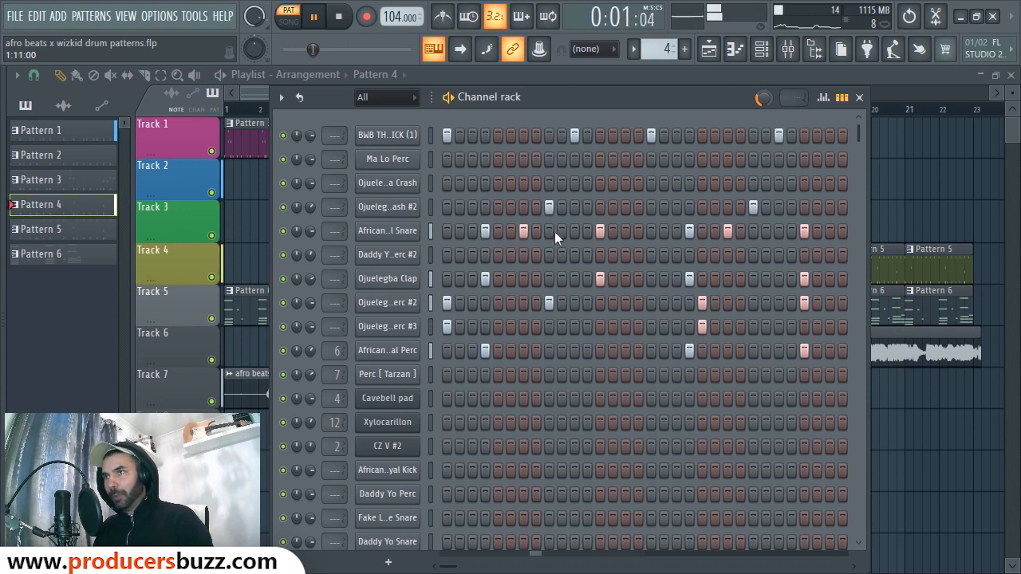
{"action": "key", "text": "space"}
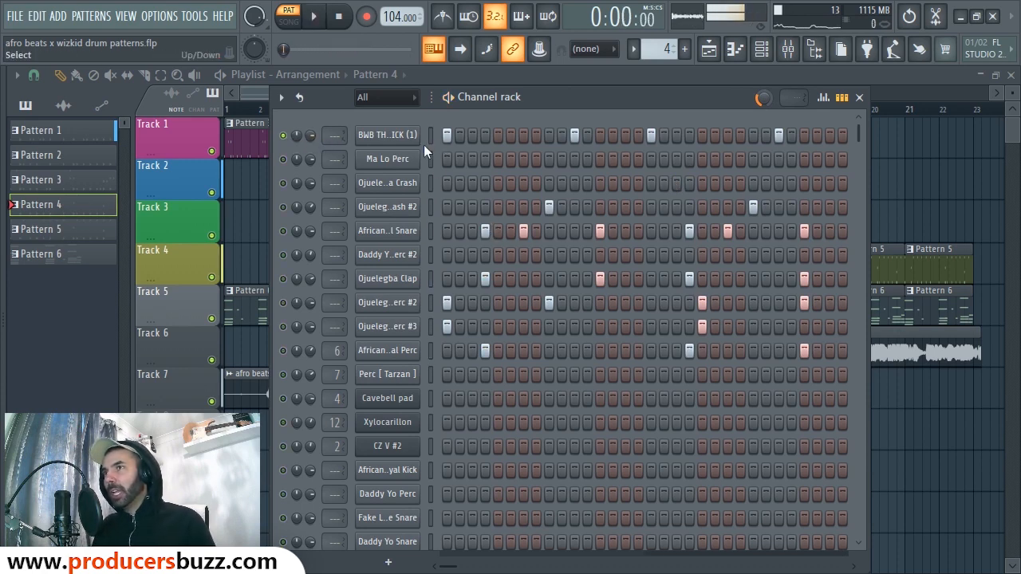
{"action": "key", "text": "space"}
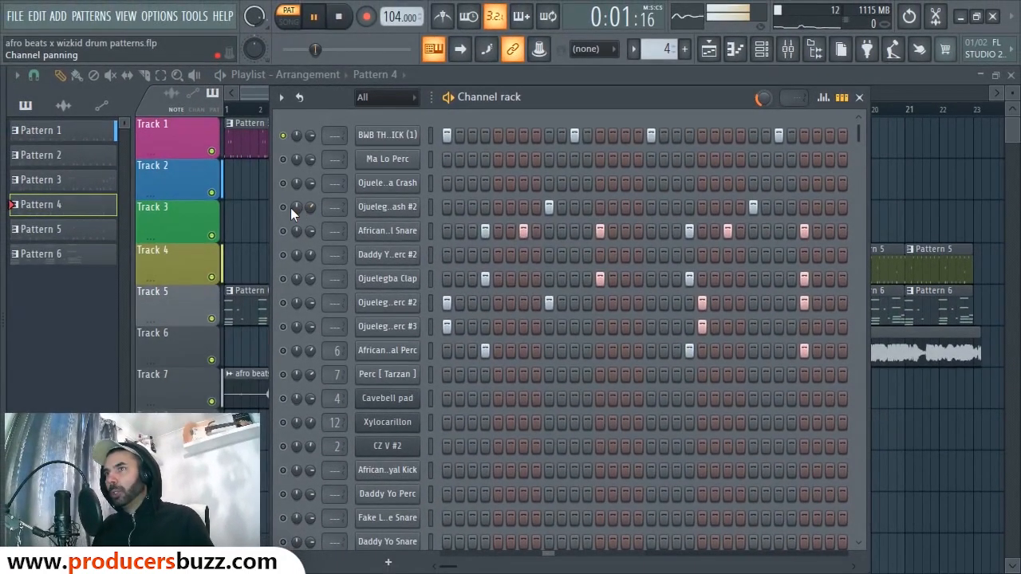
Step: Enable the Ojuelegba Crash #2 channel, check its sampler settings, and listen to it with the kick
{"action": "left_click", "coordinate": [124, 240]}
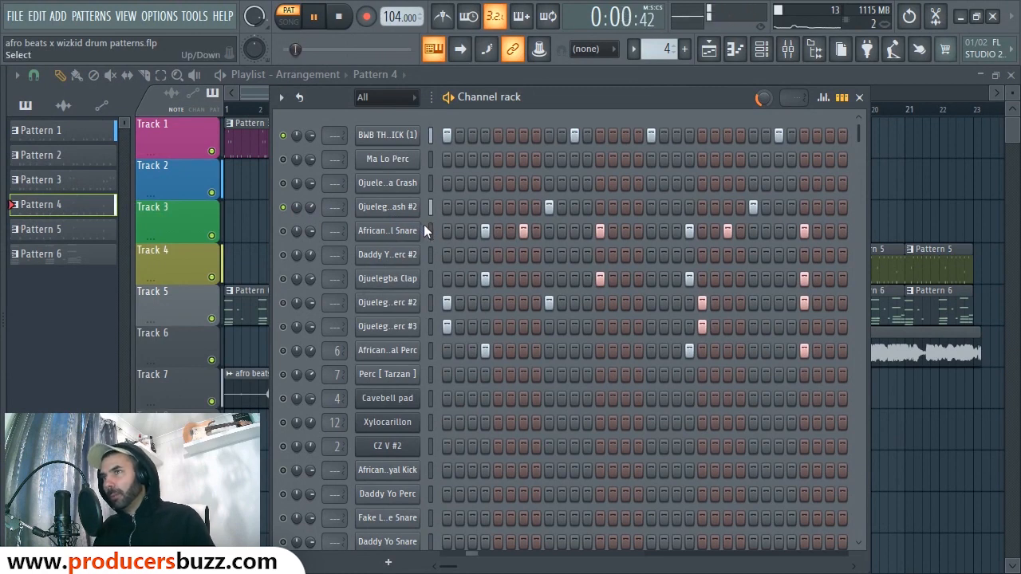
{"action": "left_click", "coordinate": [406, 216]}
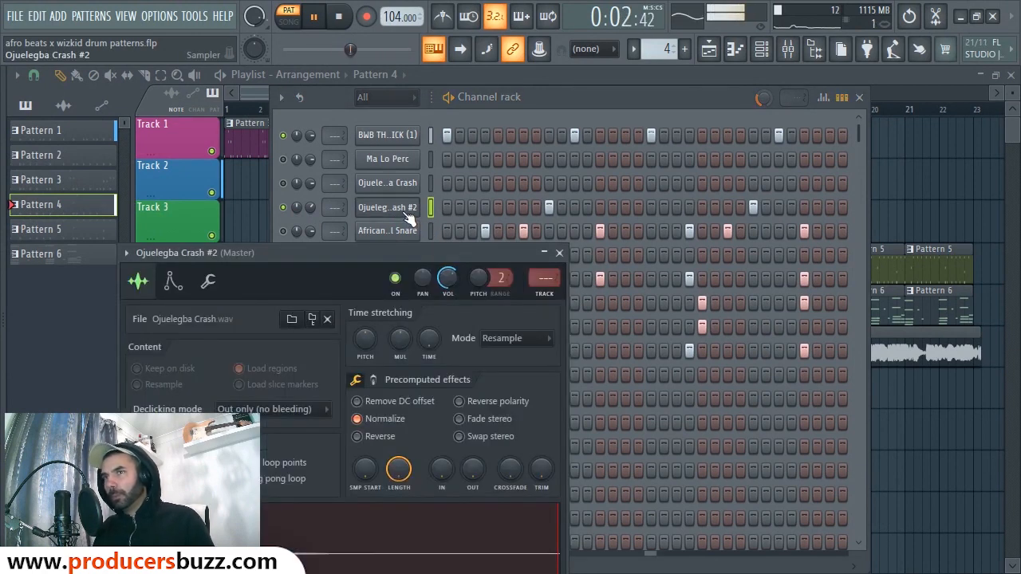
{"action": "left_click", "coordinate": [559, 253]}
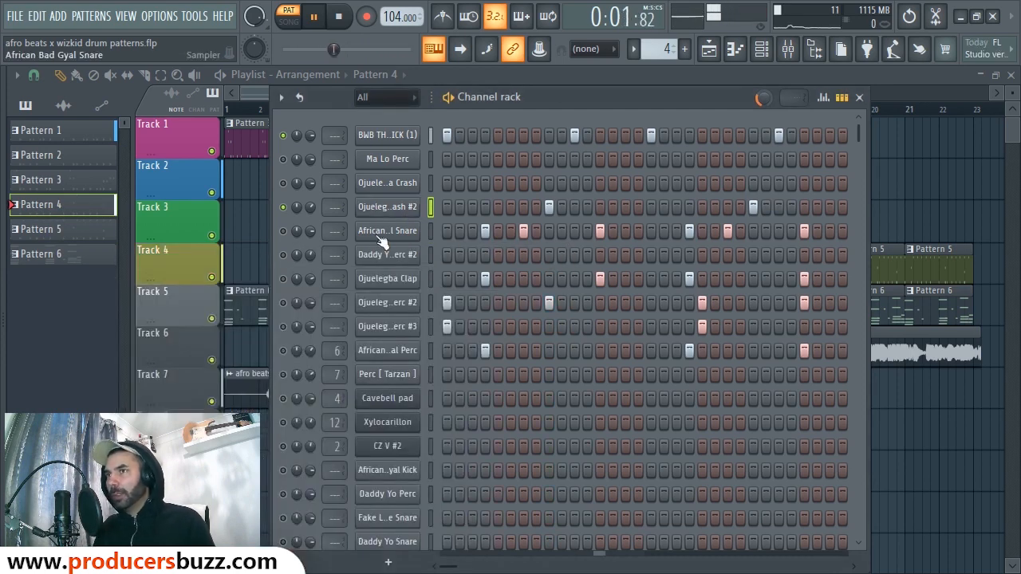
{"action": "key", "text": "space"}
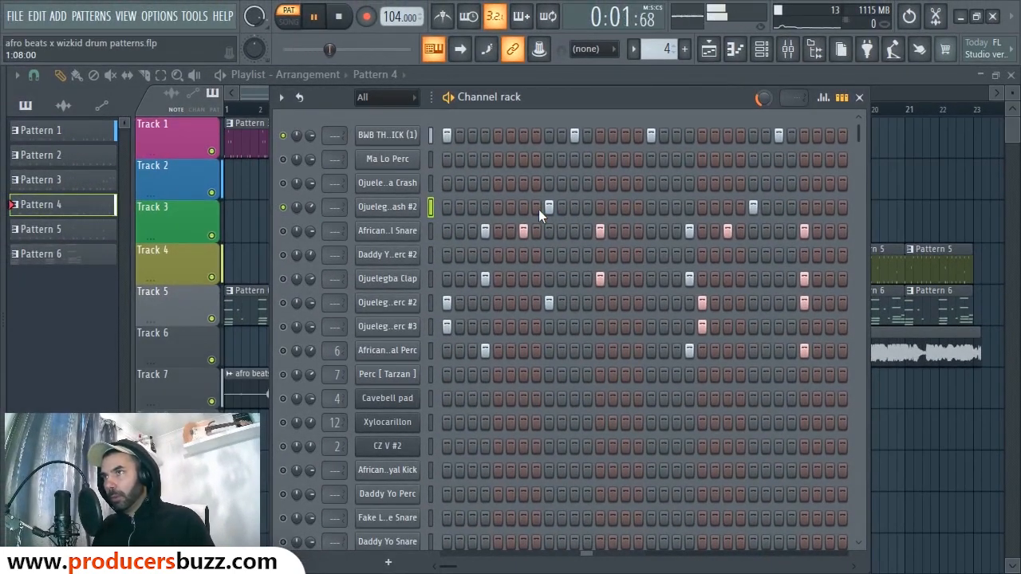
{"action": "key", "text": "space"}
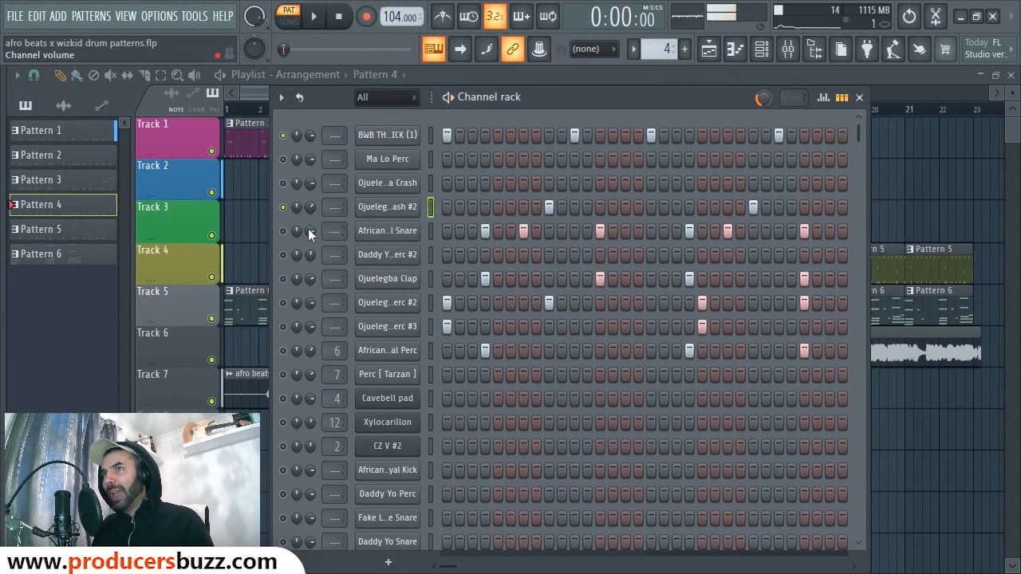
Step: Enable the African Bad Gyal Snare and Ojuelegba Clap channels and listen to them with the kick and crash
{"action": "left_click", "coordinate": [284, 231]}
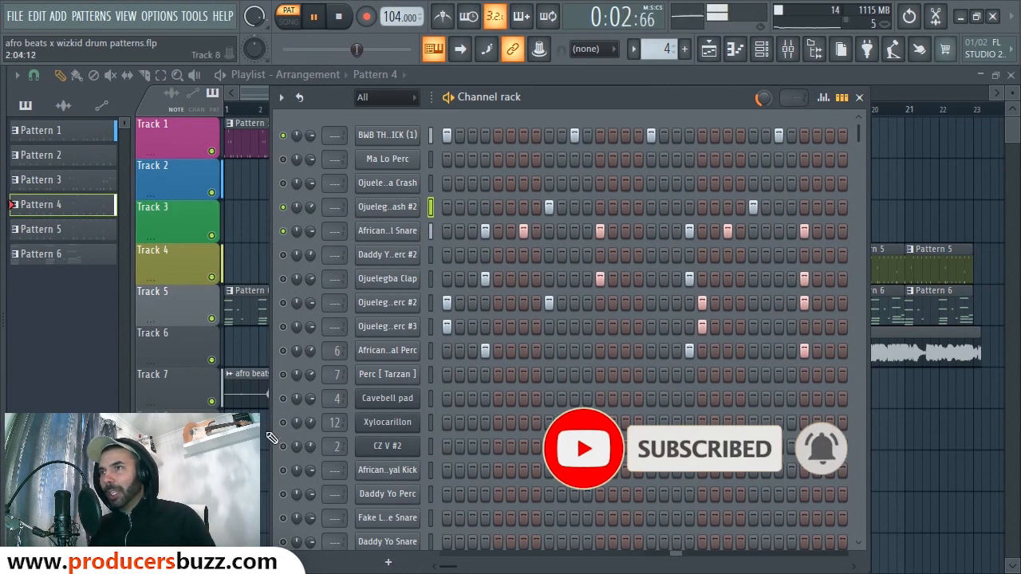
{"action": "key", "text": "space"}
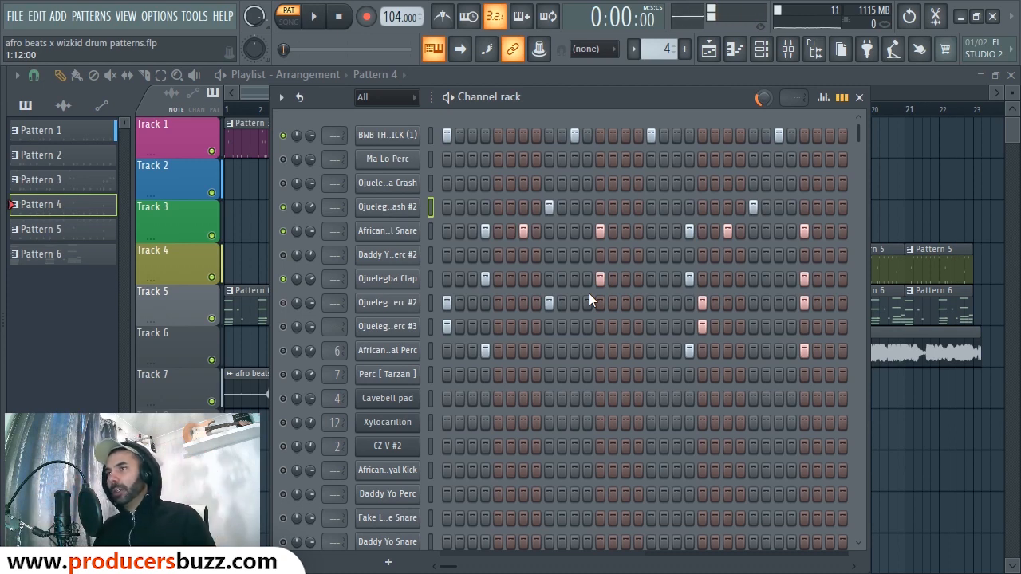
{"action": "key", "text": "space"}
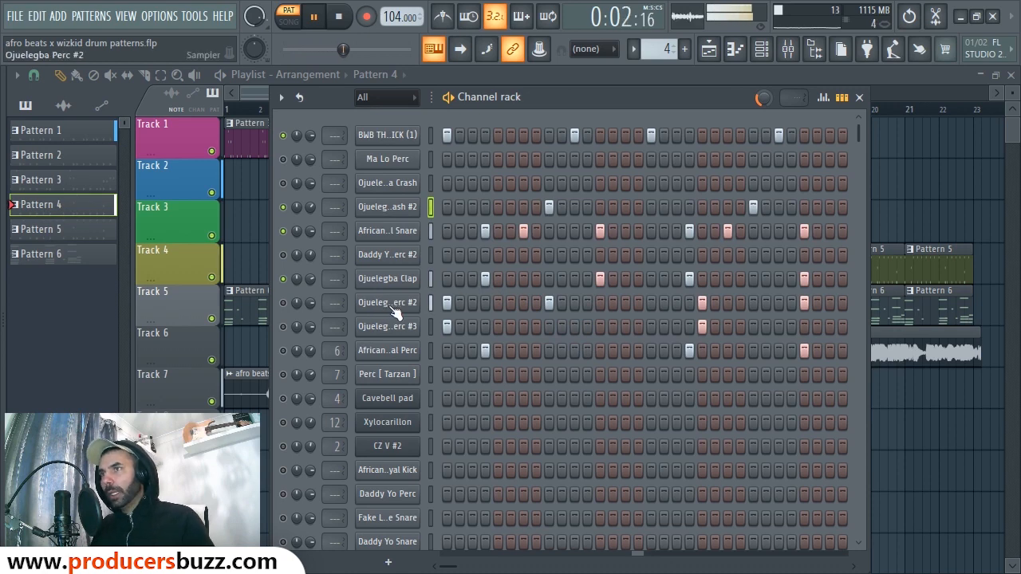
Step: Enable the Ojuelegba Perc #2 channel and play Pattern 4 with it included
{"action": "key", "text": "space"}
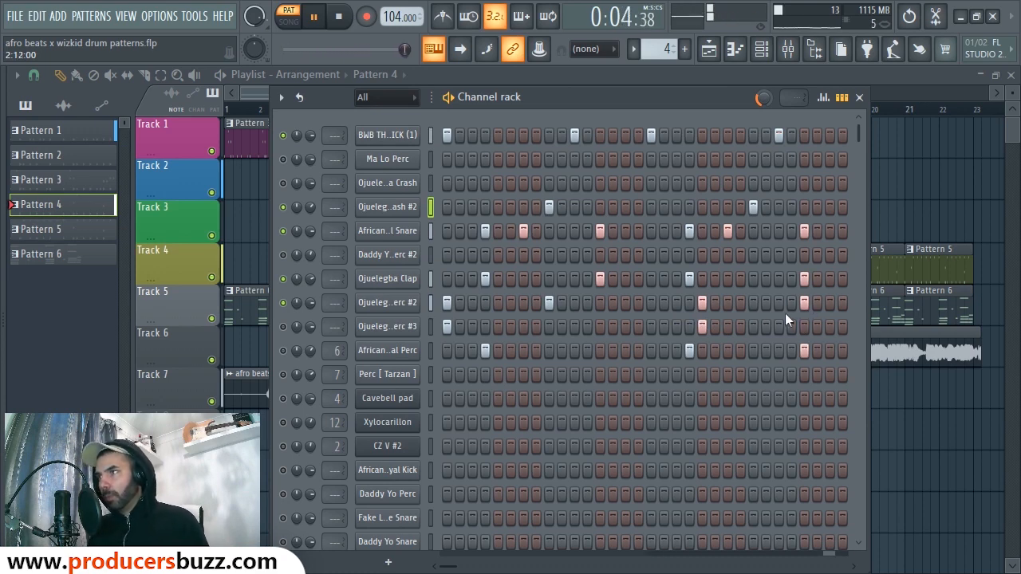
{"action": "key", "text": "space"}
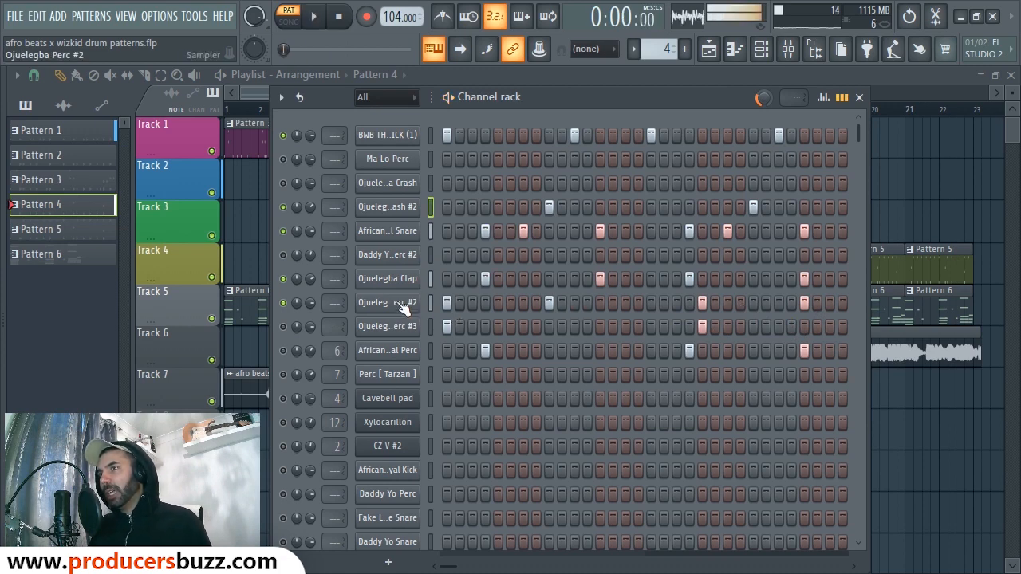
{"action": "key", "text": "space"}
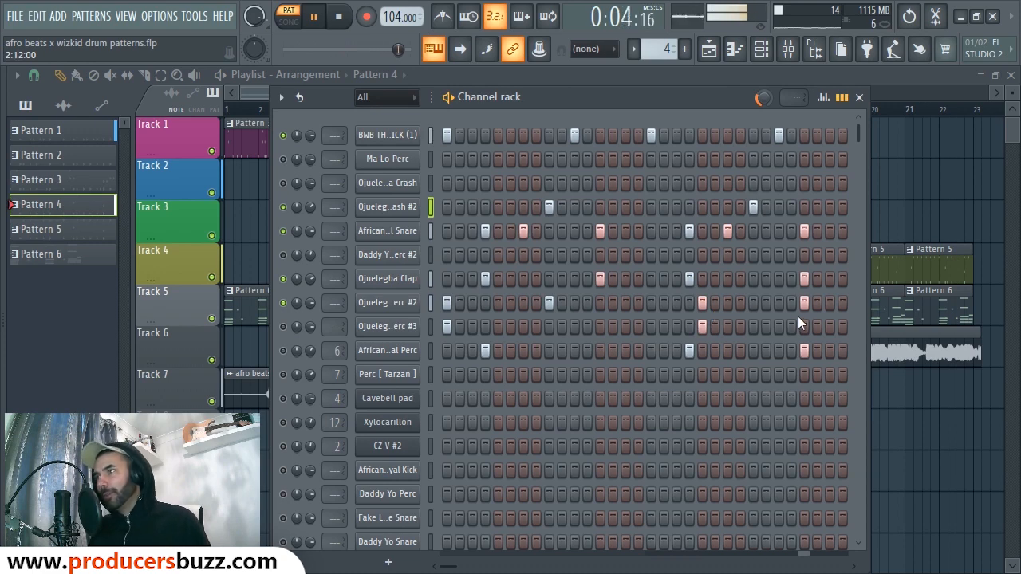
{"action": "key", "text": "space"}
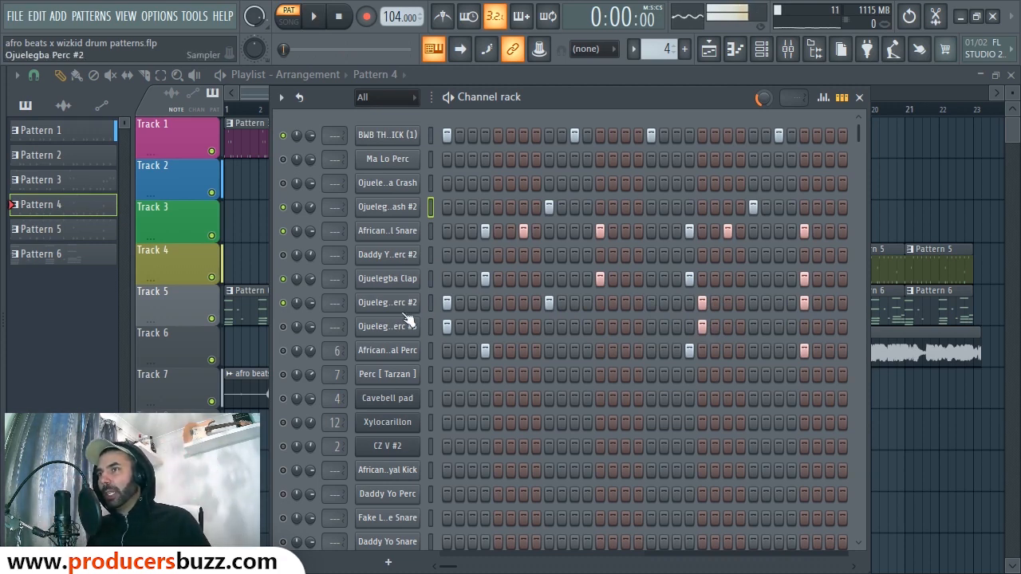
Step: Enable the Ojuelegba Perc #3 channel, inspect its sampler settings, and play it with the other enabled channels
{"action": "left_click", "coordinate": [283, 327]}
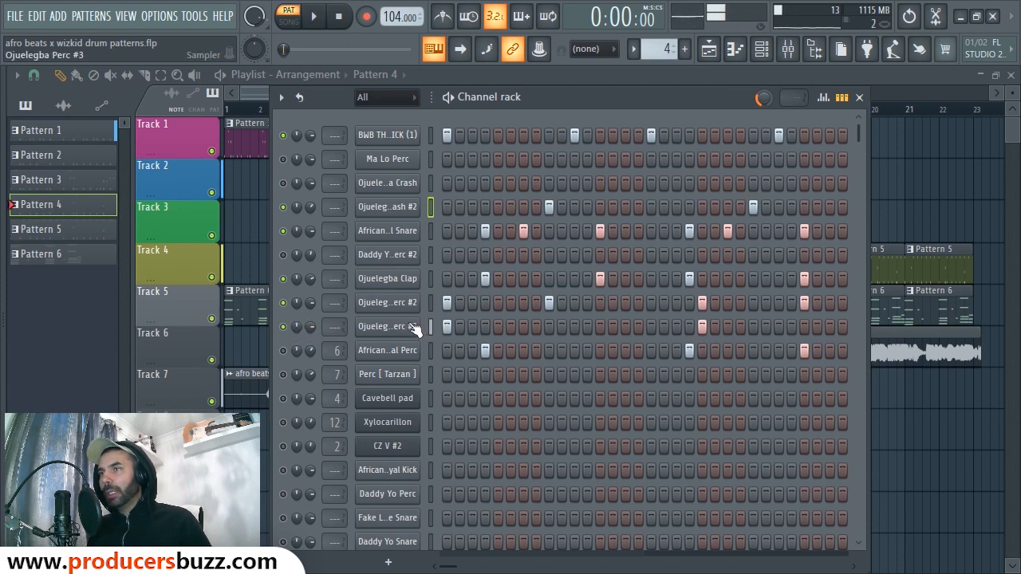
{"action": "left_click", "coordinate": [409, 331]}
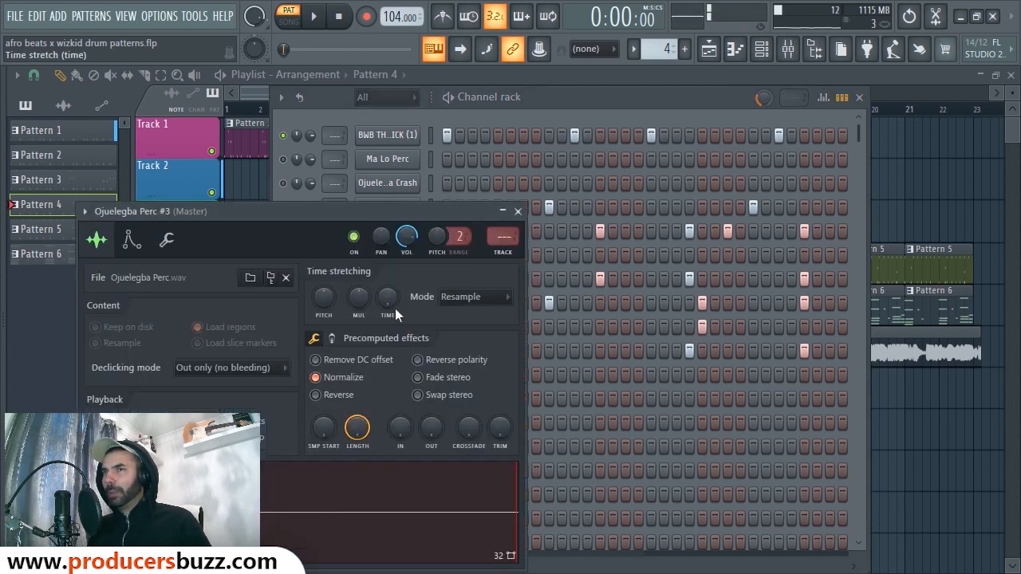
{"action": "left_click", "coordinate": [517, 211]}
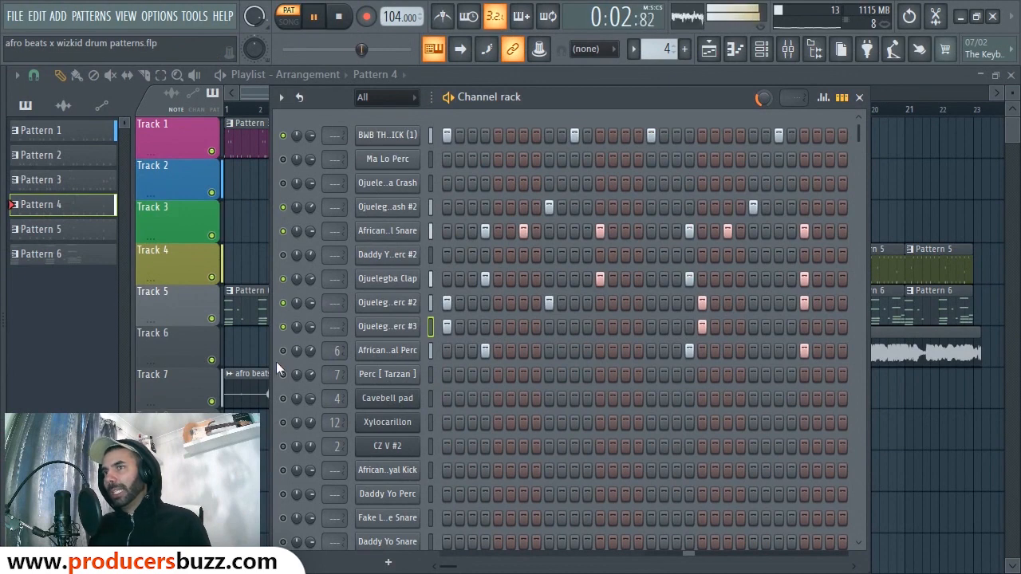
{"action": "key", "text": "space"}
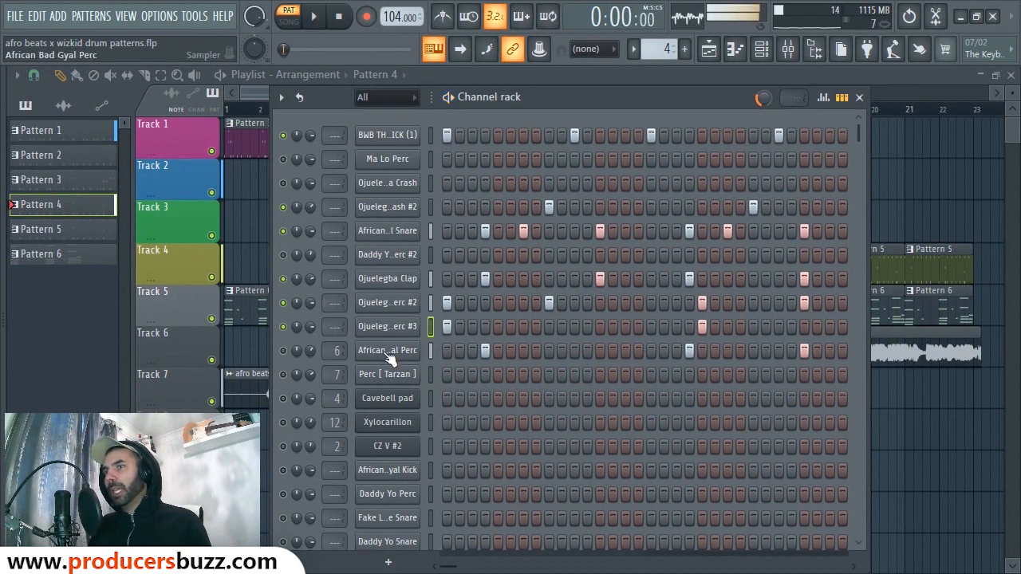
Step: Enable the African Bad Gyal Perc channel and listen to it with the rest of Pattern 4
{"action": "left_click", "coordinate": [282, 350]}
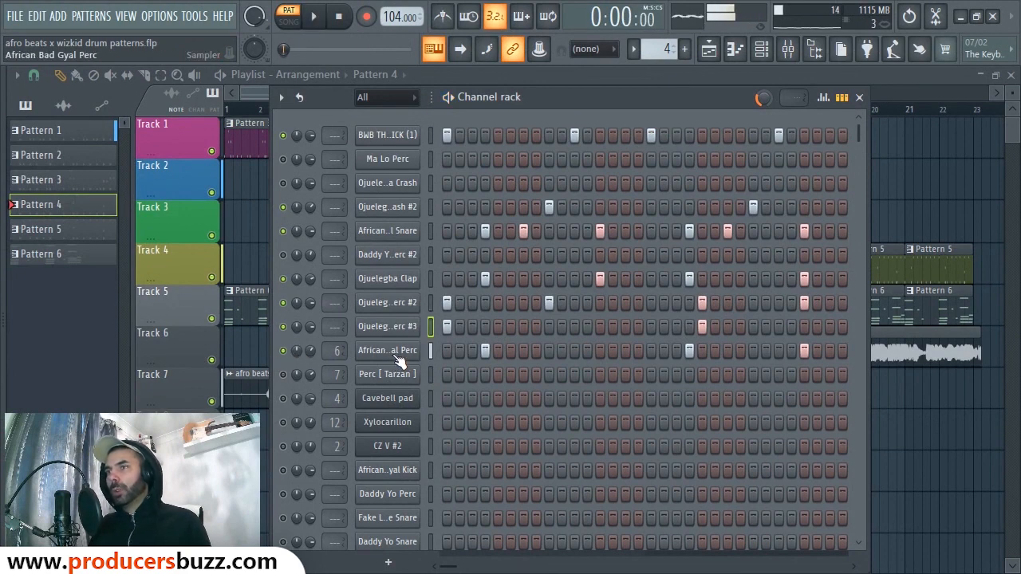
{"action": "key", "text": "space"}
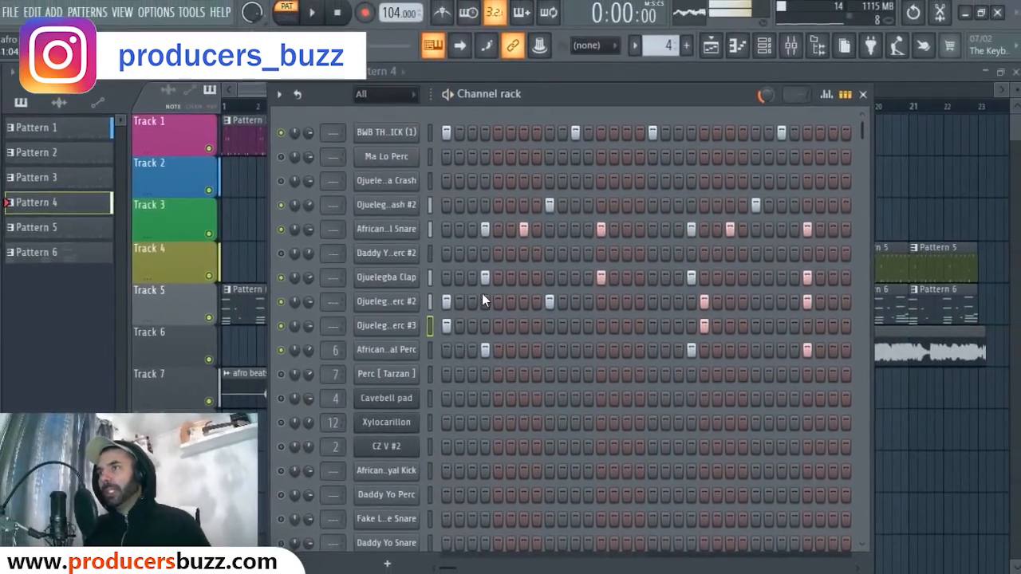
{"action": "key", "text": "space"}
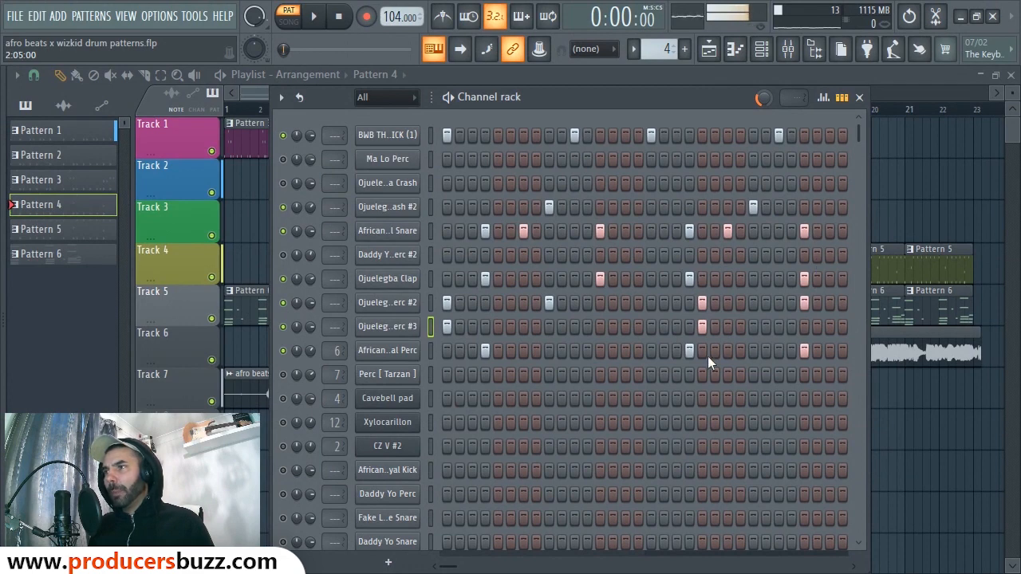
{"action": "left_click", "coordinate": [499, 351]}
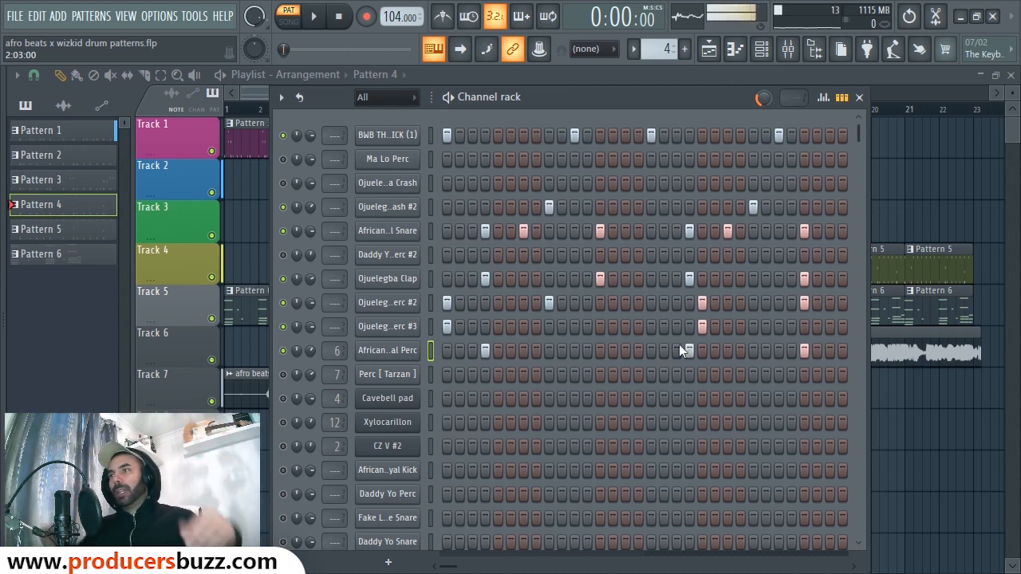
Step: Play Pattern 4, and try moving the African Bad Gyal Snare and Ojuelegba Clap hits from step 13 to step 12
{"action": "key", "text": "space"}
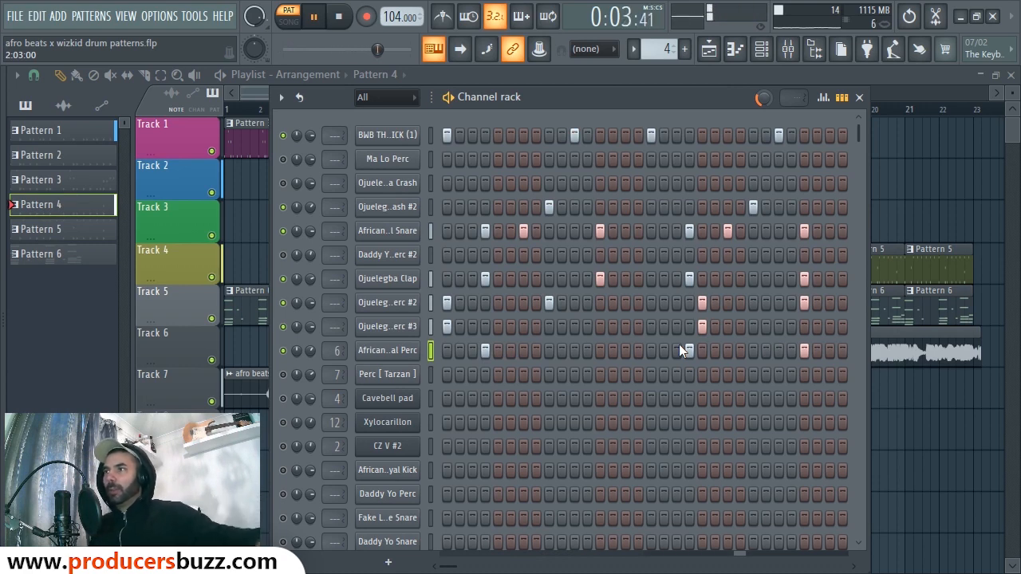
{"action": "key", "text": "space"}
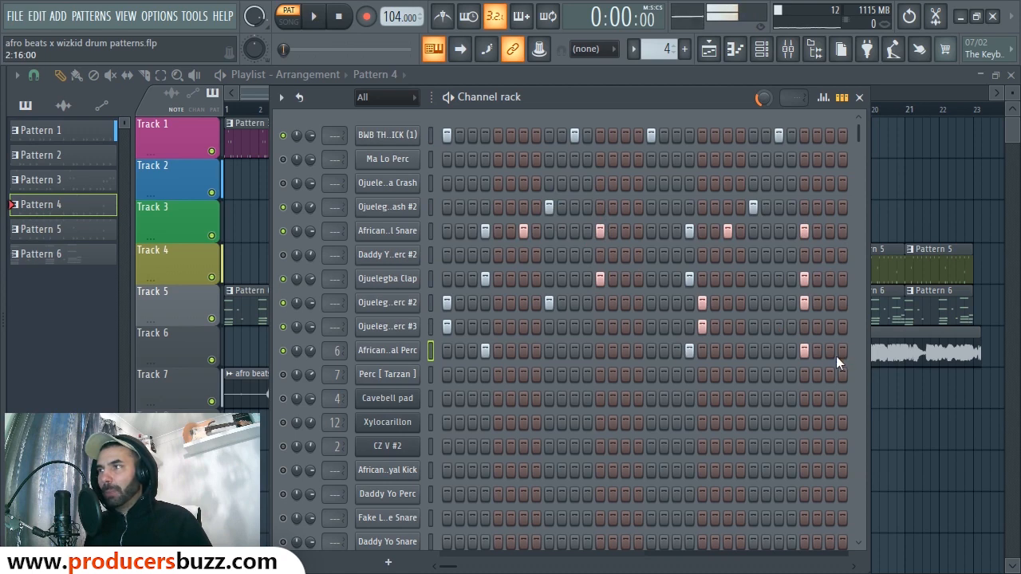
{"action": "left_click", "coordinate": [600, 230]}
{"action": "left_click", "coordinate": [587, 230]}
{"action": "left_click", "coordinate": [600, 279]}
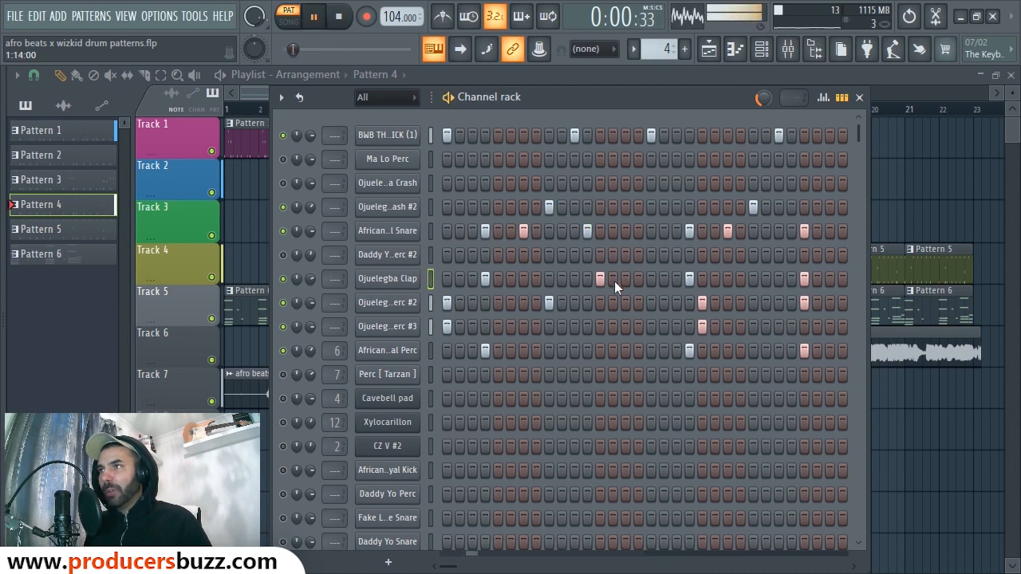
{"action": "left_click", "coordinate": [587, 278]}
Step: Try moving the step 29 hits of the snare, clap, Ojuelegba Perc #2 and African Bad Gyal Perc to step 28, and listen
{"action": "left_click", "coordinate": [804, 230]}
{"action": "left_click", "coordinate": [792, 231]}
{"action": "key", "text": "space"}
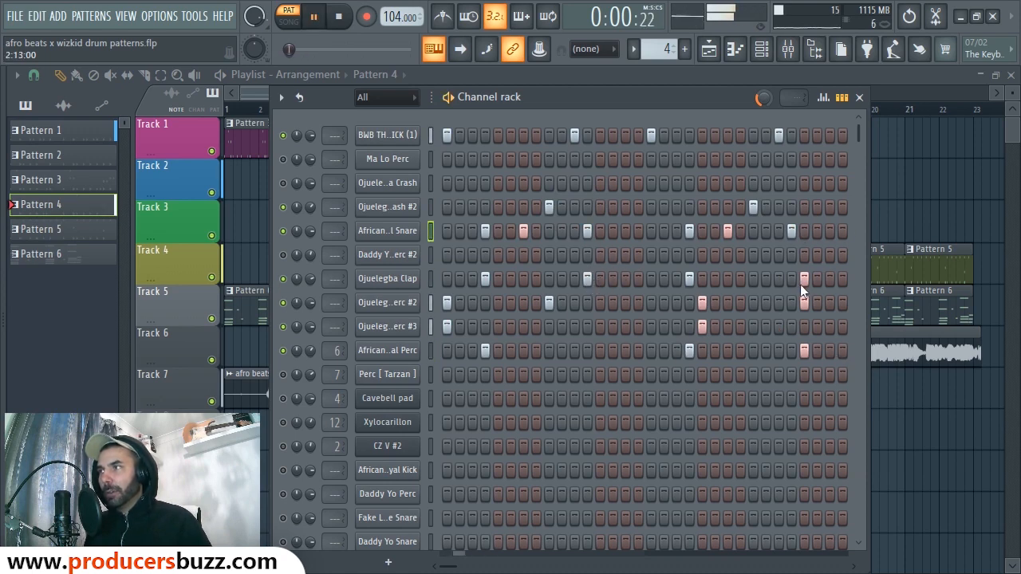
{"action": "left_click", "coordinate": [804, 279]}
{"action": "left_click", "coordinate": [791, 278]}
{"action": "left_click", "coordinate": [804, 302]}
{"action": "left_click", "coordinate": [792, 302]}
{"action": "left_click", "coordinate": [804, 350]}
{"action": "left_click", "coordinate": [791, 350]}
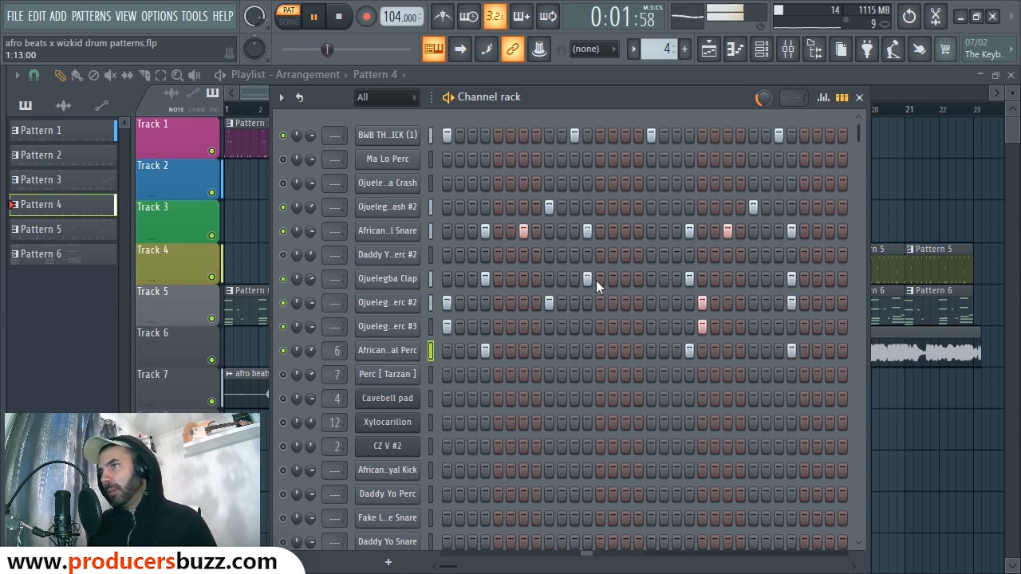
{"action": "key", "text": "space"}
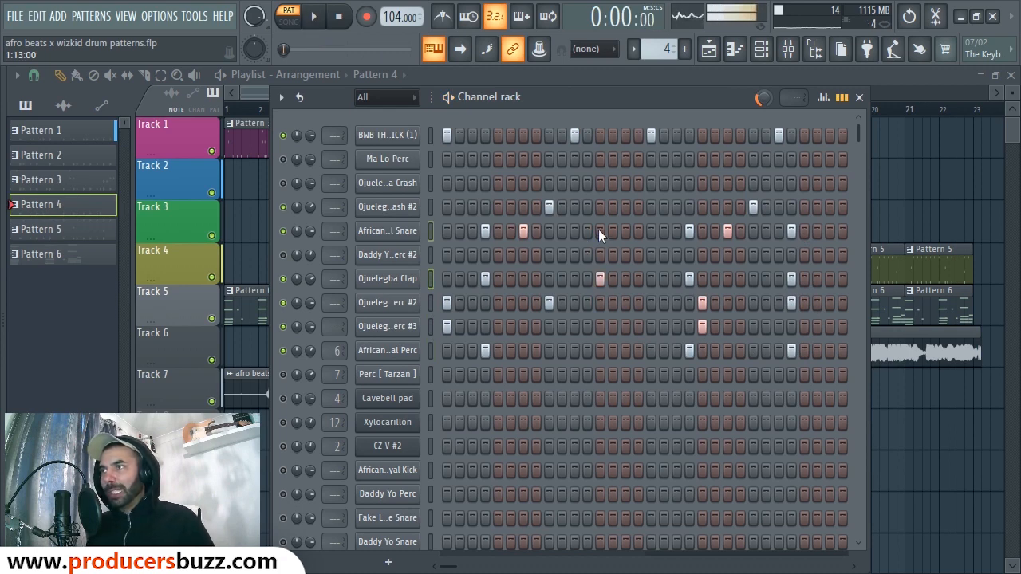
Step: Return the shifted snare, clap and percussion hits to steps 13 and 29
{"action": "left_click", "coordinate": [804, 304]}
{"action": "left_click", "coordinate": [793, 351]}
{"action": "left_click", "coordinate": [802, 351]}
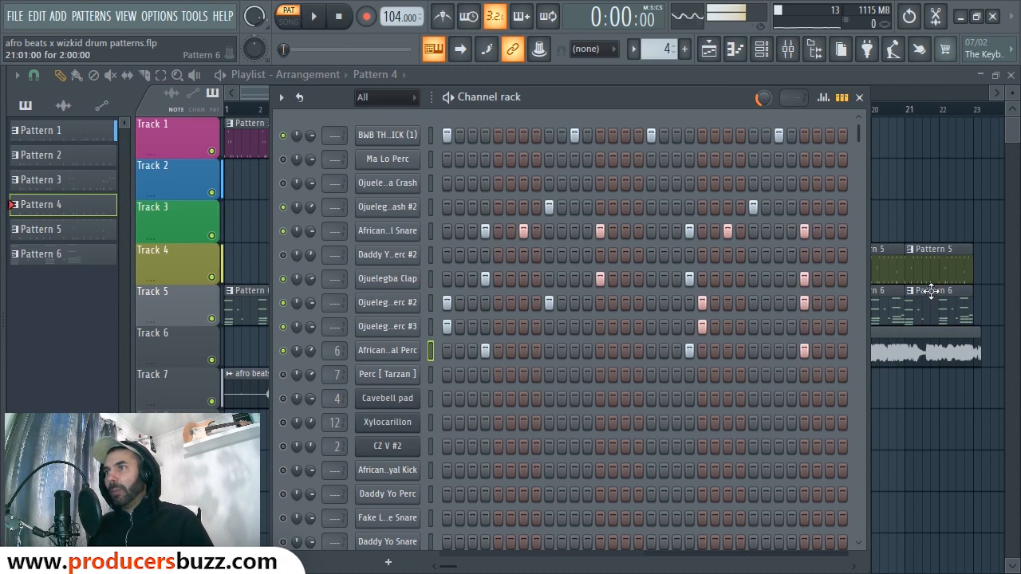
Step: Play Pattern 4 again to hear the snare, clap and percussion hits on steps 13 and 29
{"action": "key", "text": "space"}
{"action": "left_click", "coordinate": [600, 230]}
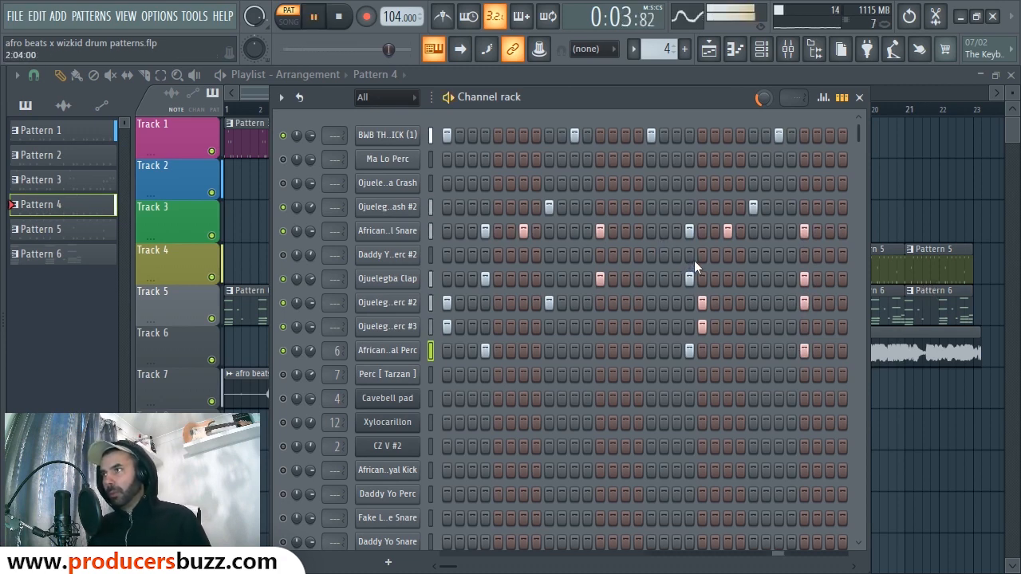
{"action": "key", "text": "space"}
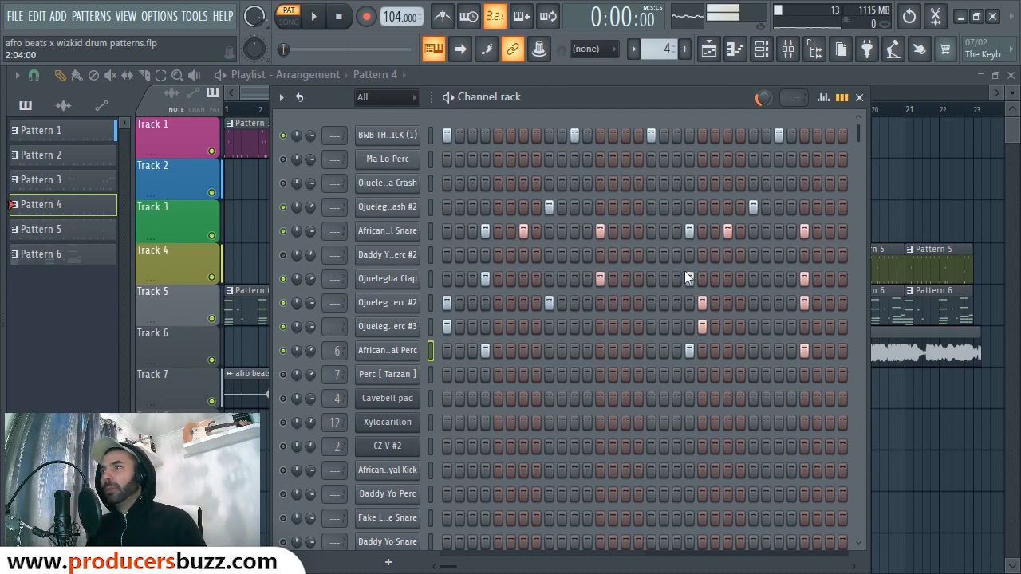
{"action": "key", "text": "space"}
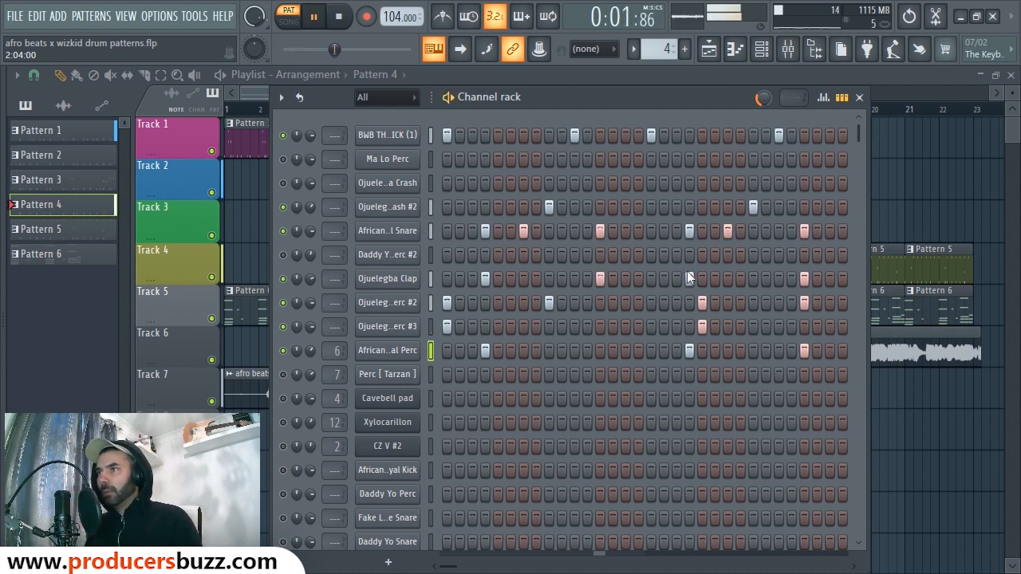
{"action": "left_click", "coordinate": [688, 278]}
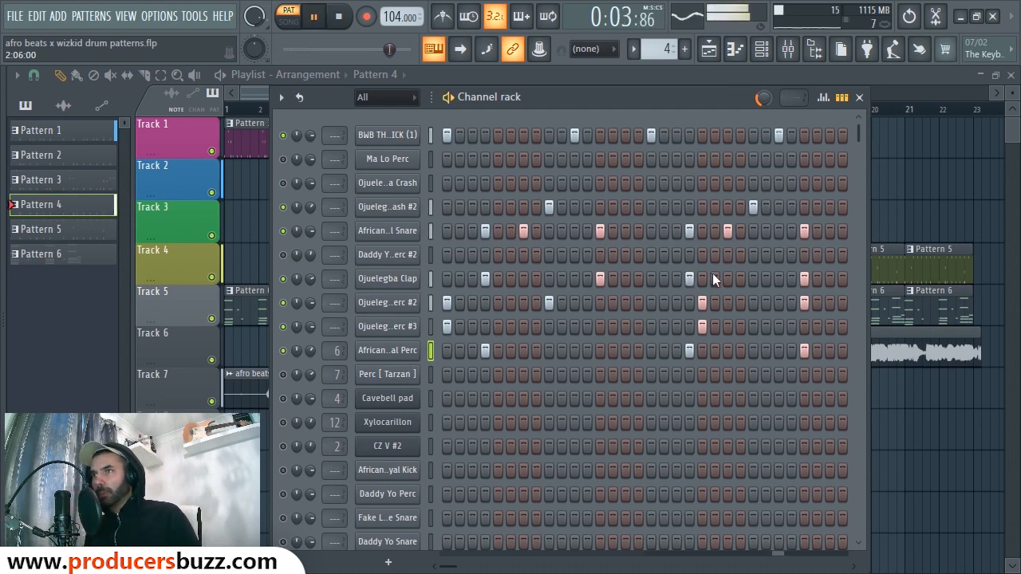
{"action": "key", "text": "space"}
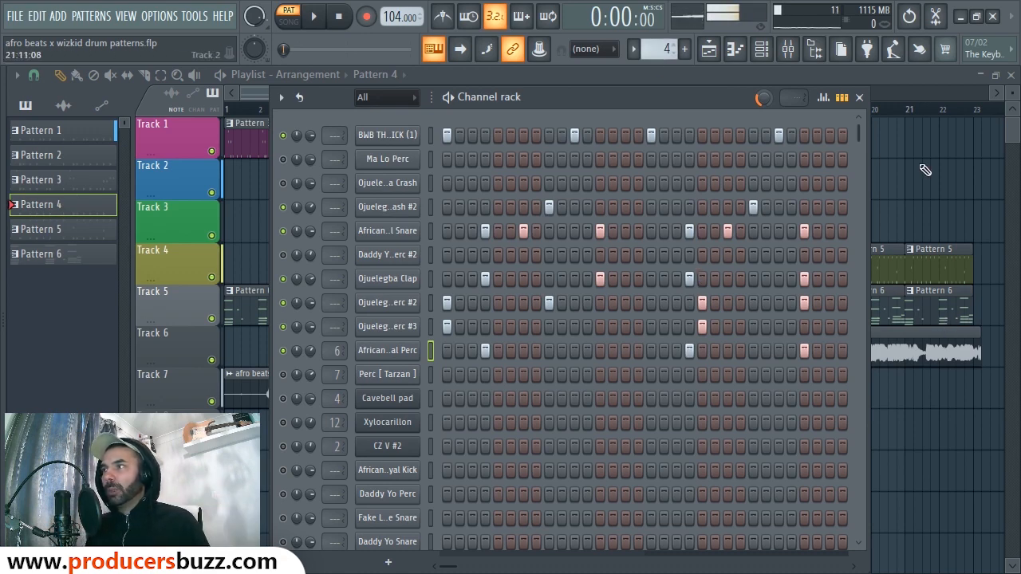
Step: Enable all channels and play the arrangement in song mode from bar 13
{"action": "left_click", "coordinate": [859, 96]}
{"action": "left_click", "coordinate": [848, 252]}
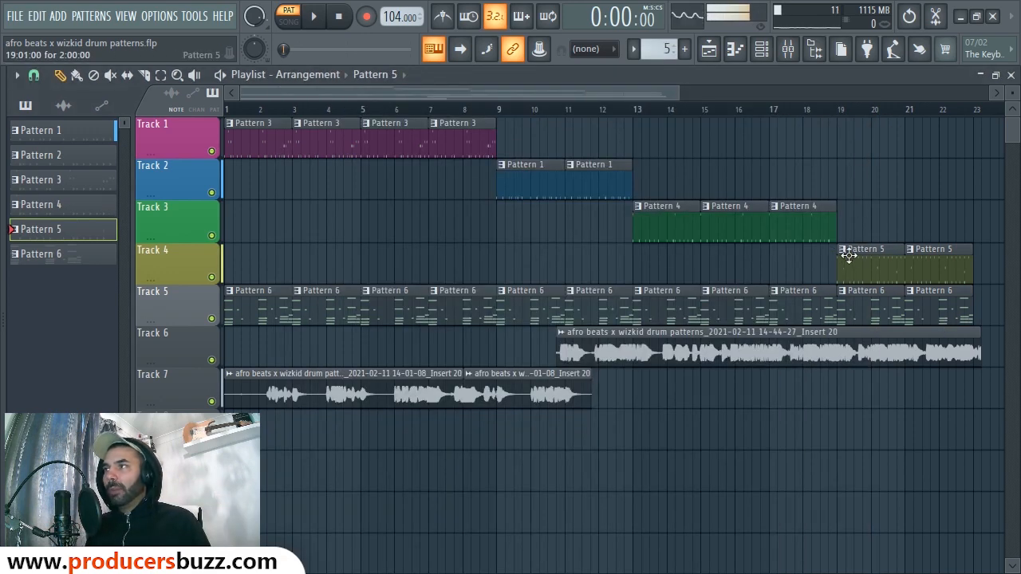
{"action": "left_click", "coordinate": [636, 109]}
{"action": "left_click", "coordinate": [762, 49]}
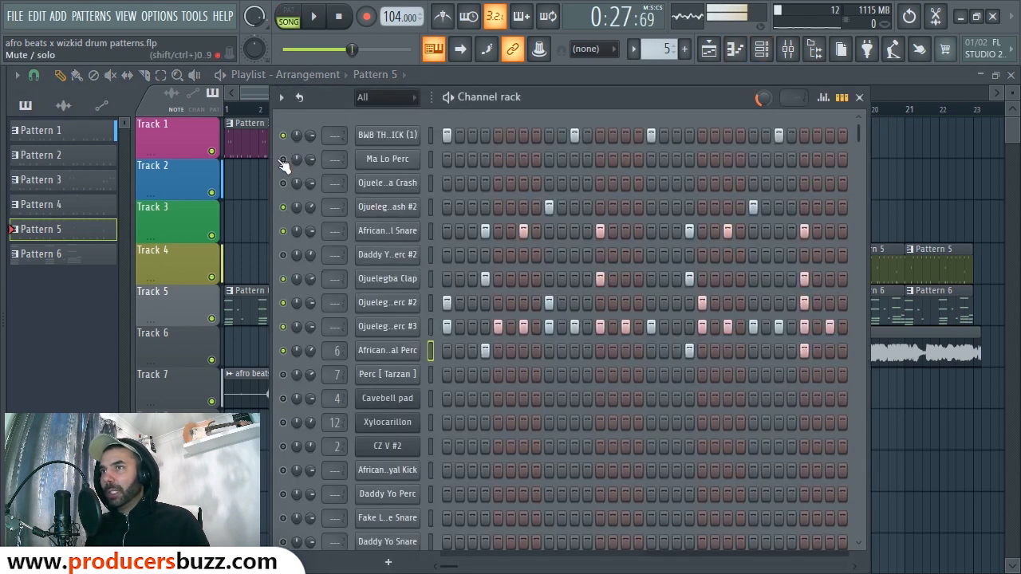
{"action": "key", "text": "space"}
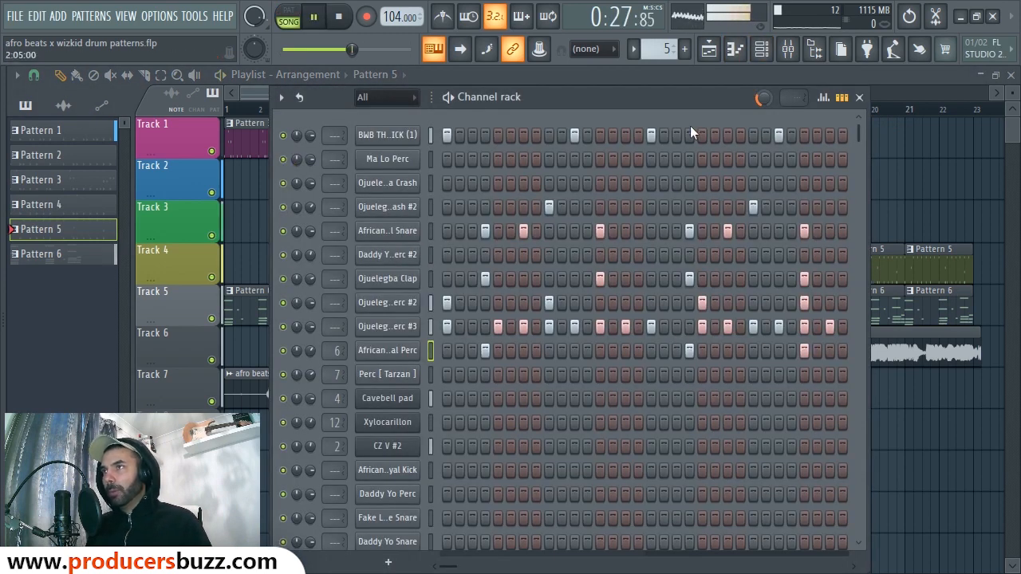
{"action": "left_click_drag", "start_coordinate": [629, 103], "coordinate": [580, 256]}
{"action": "left_click", "coordinate": [590, 95]}
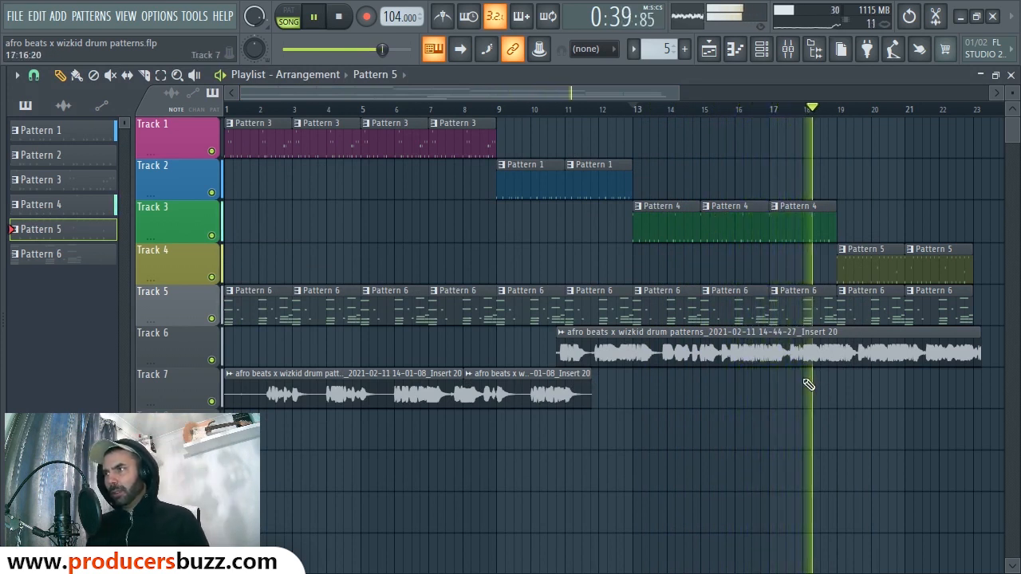
{"action": "key", "text": "space"}
Step: Play the arrangement from bar 13 with Track 6 muted, and unmute the track
{"action": "left_click", "coordinate": [212, 359]}
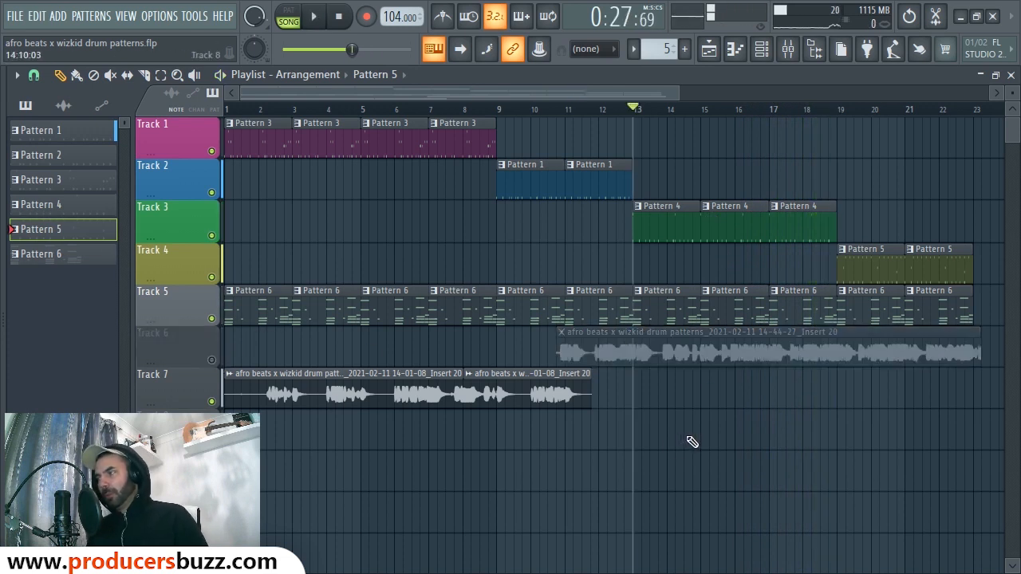
{"action": "key", "text": "space"}
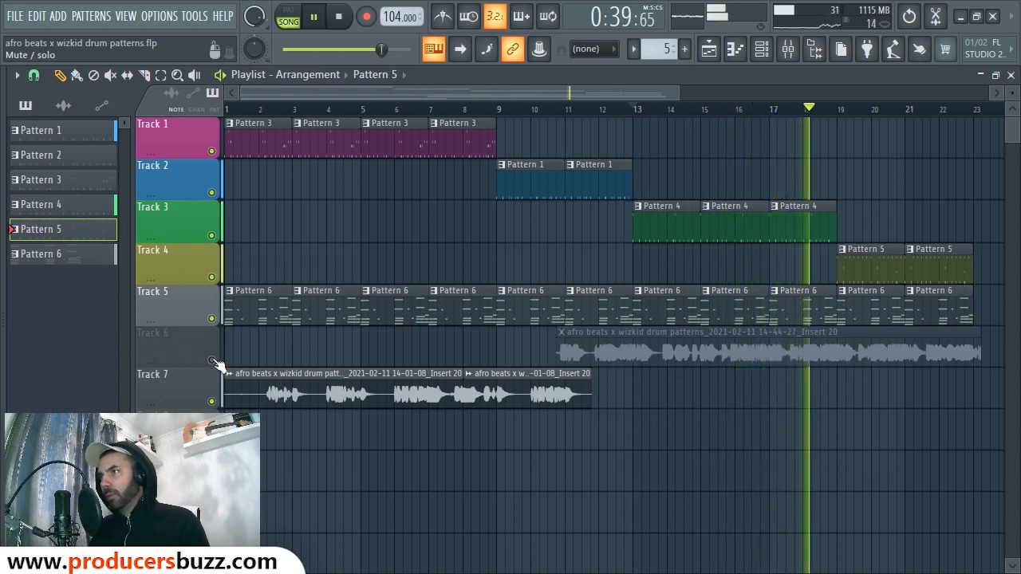
{"action": "key", "text": "space"}
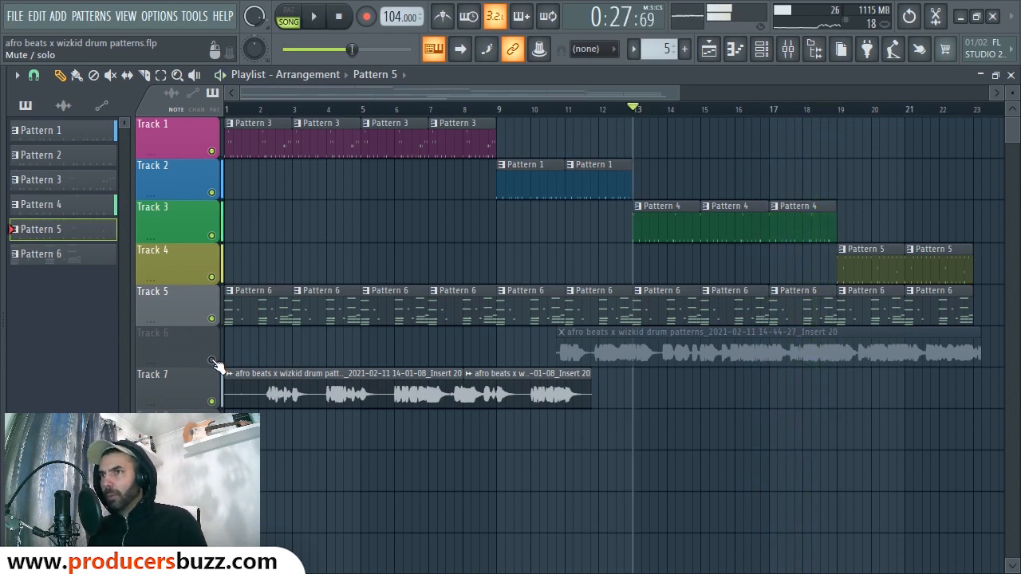
{"action": "left_click", "coordinate": [213, 360]}
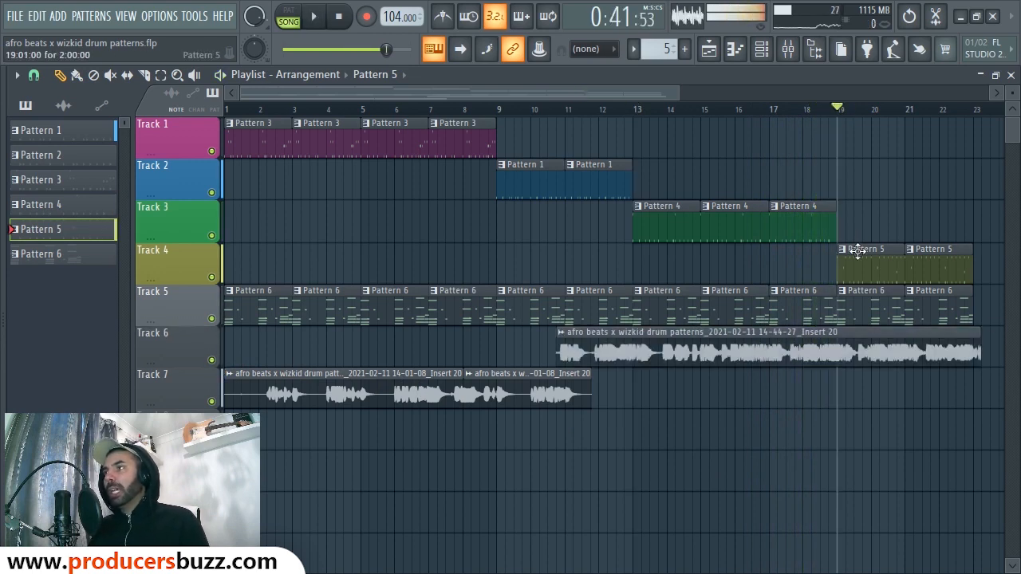
Step: Show Pattern 5's channels in the channel rack and play the pattern in pattern mode
{"action": "double_click", "coordinate": [855, 258]}
{"action": "left_click", "coordinate": [712, 52]}
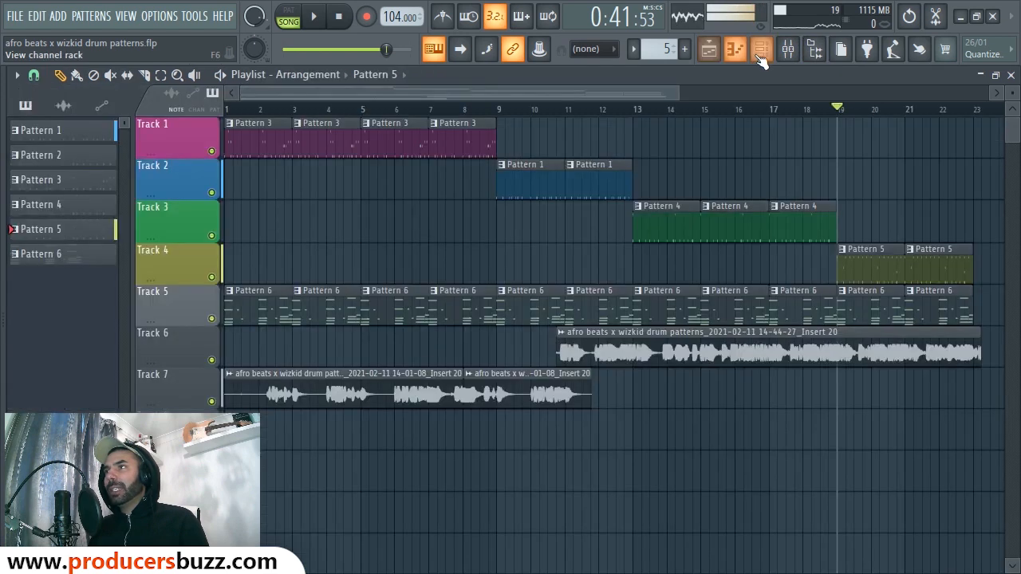
{"action": "left_click", "coordinate": [761, 54]}
{"action": "left_click_drag", "start_coordinate": [547, 255], "coordinate": [574, 159]}
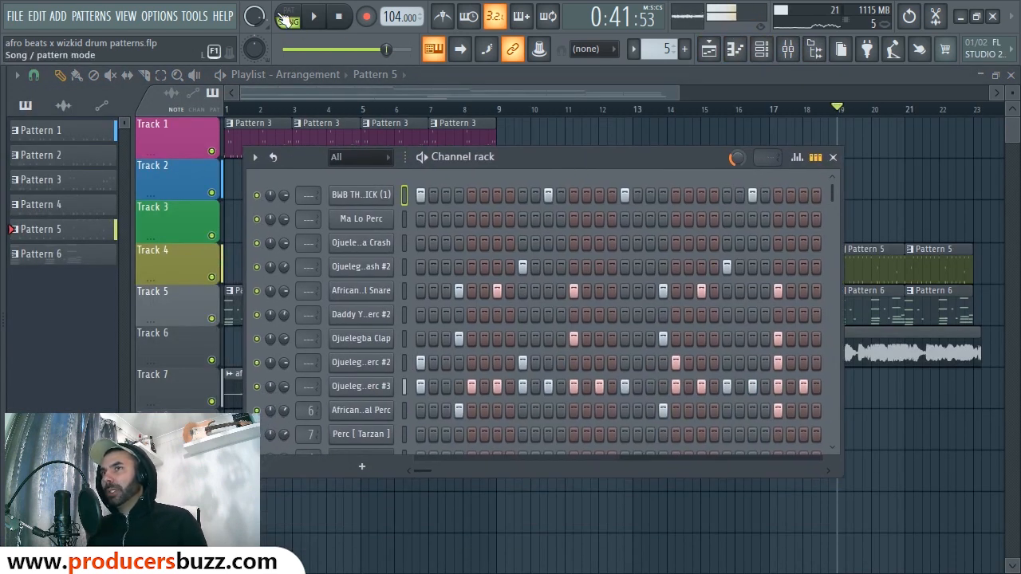
{"action": "key", "text": "space"}
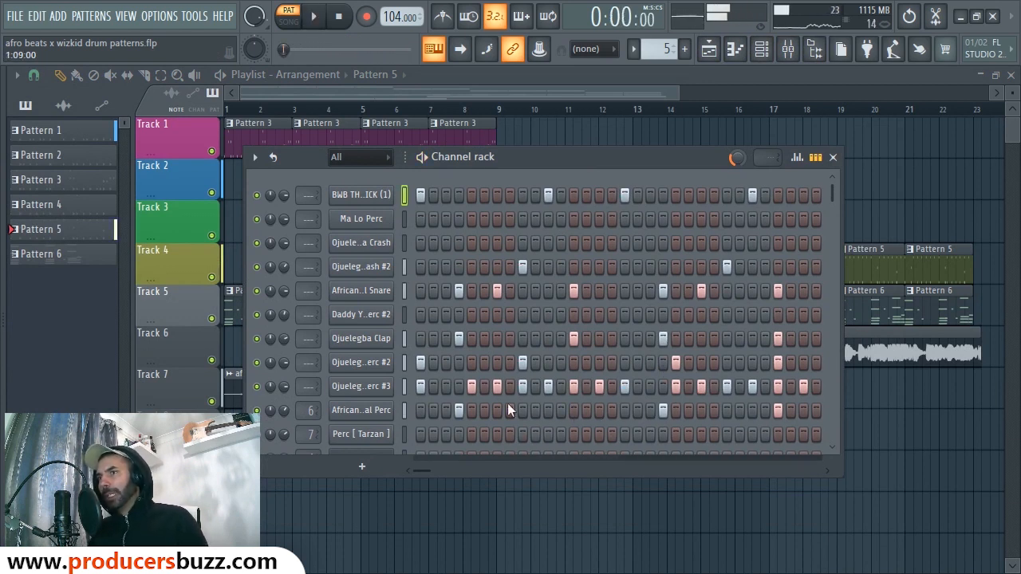
Step: Open the piano roll of the Ojuelegba Perc #3 channel and listen to its notes in Pattern 5
{"action": "right_click", "coordinate": [394, 391]}
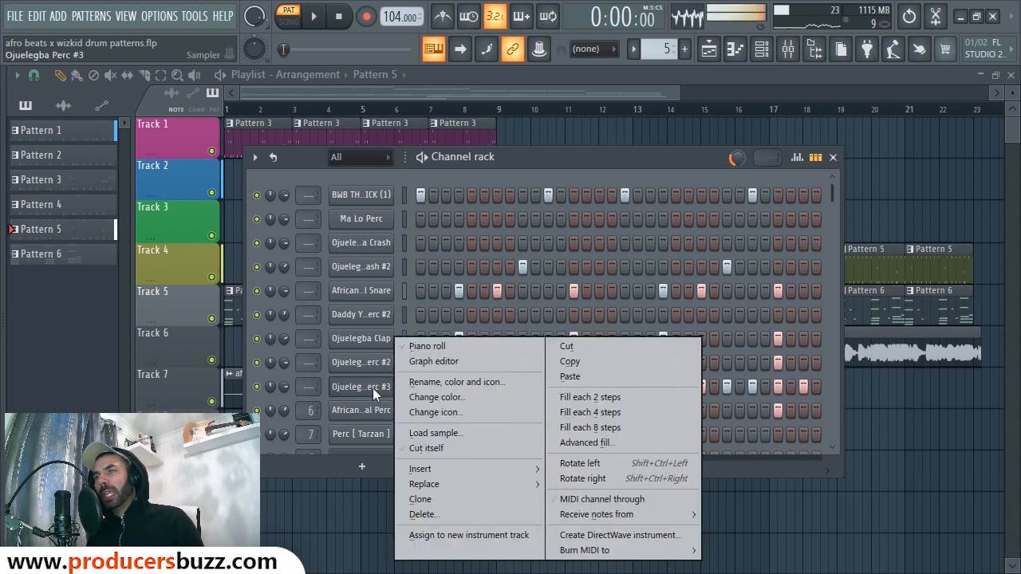
{"action": "left_click", "coordinate": [449, 350]}
{"action": "scroll", "coordinate": [483, 198], "scroll_direction": "up", "scroll_amount": 2}
{"action": "left_click_drag", "start_coordinate": [443, 89], "coordinate": [597, 93]}
{"action": "scroll", "coordinate": [618, 229], "scroll_direction": "down", "scroll_amount": 2}
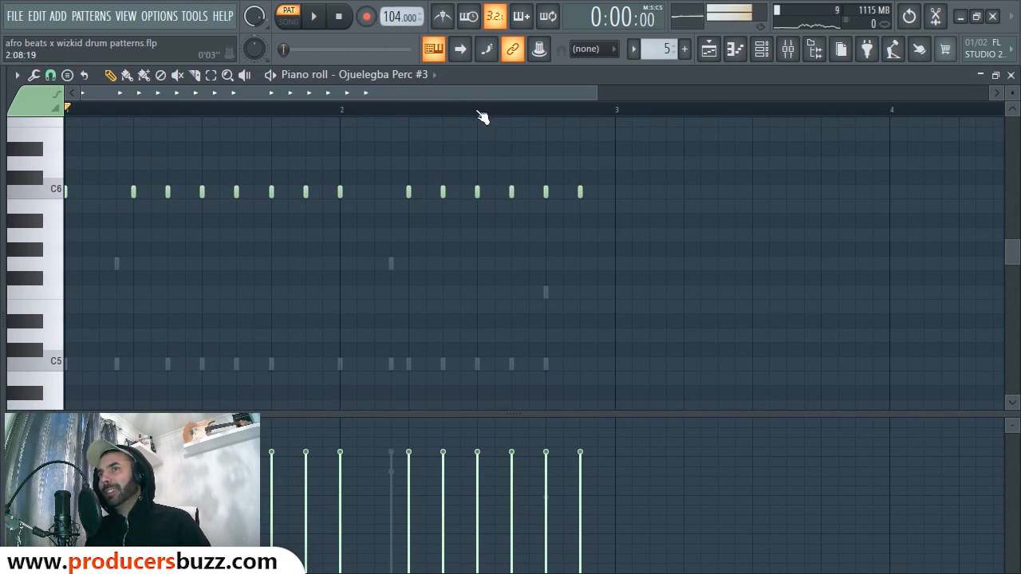
{"action": "key", "text": "space"}
{"action": "key", "text": "space"}
Step: Try lowering all Ojuelegba Perc #3 notes one octave to C5, and play the pattern
{"action": "key", "text": "ctrl+a"}
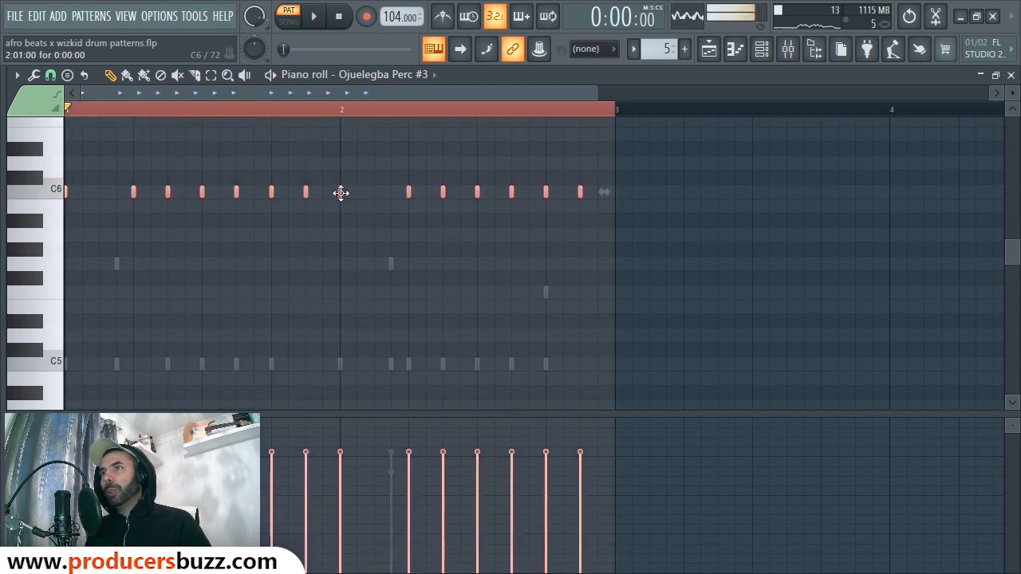
{"action": "left_click_drag", "start_coordinate": [342, 191], "coordinate": [336, 369]}
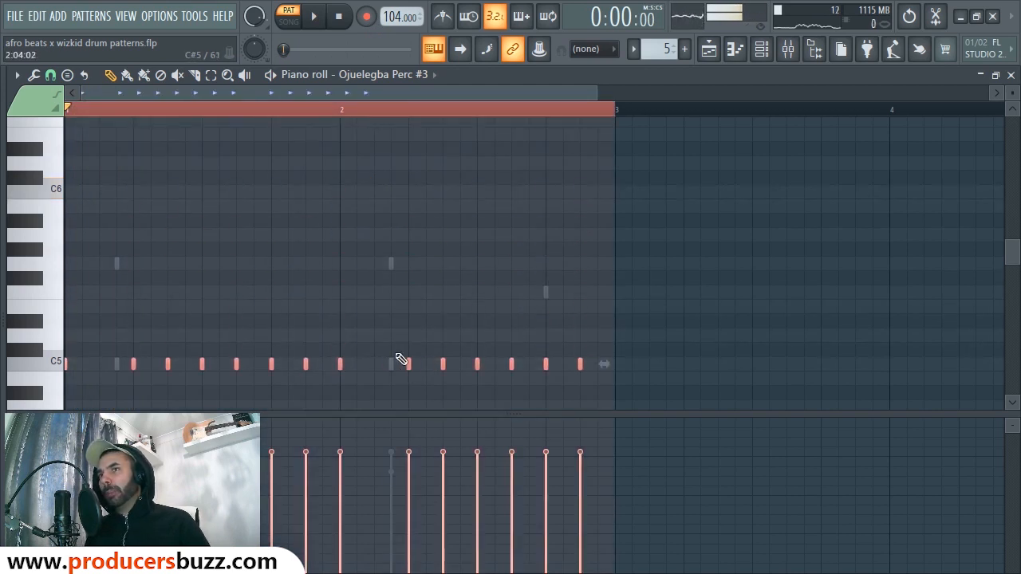
{"action": "key", "text": "space"}
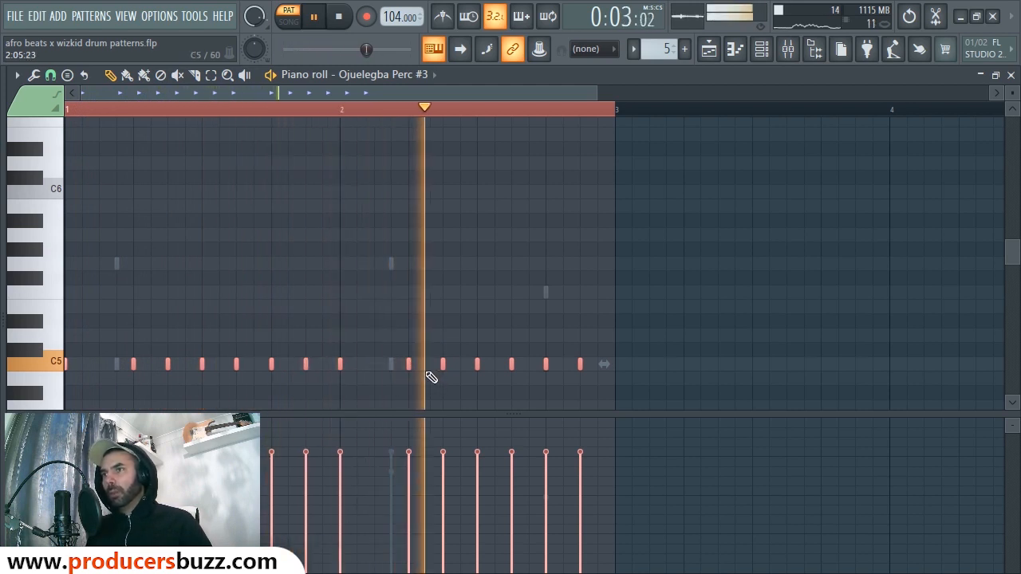
{"action": "key", "text": "space"}
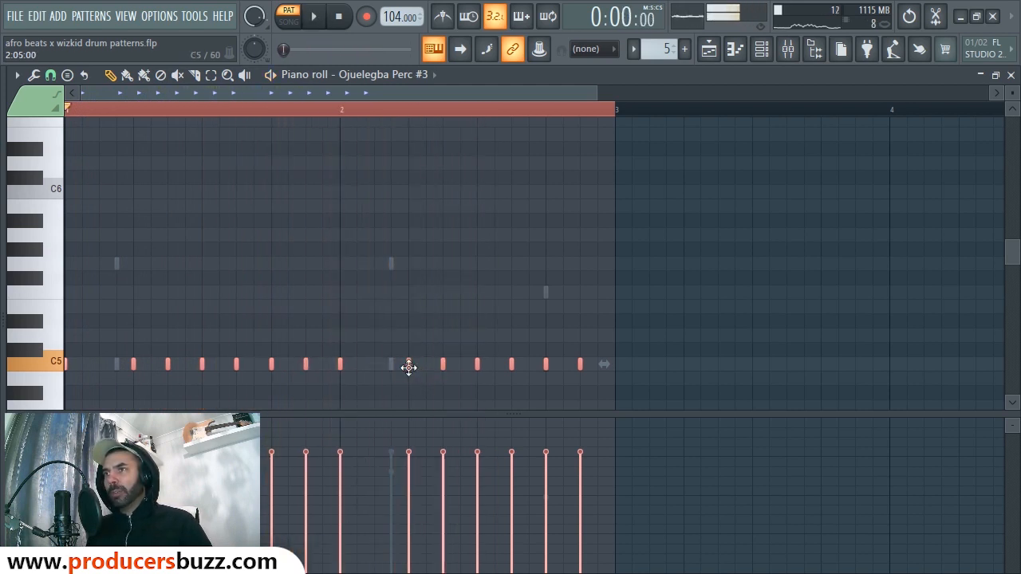
Step: Transpose the selected Ojuelegba Perc #3 notes back up one octave to C6 and play the pattern
{"action": "left_click_drag", "start_coordinate": [408, 366], "coordinate": [362, 372]}
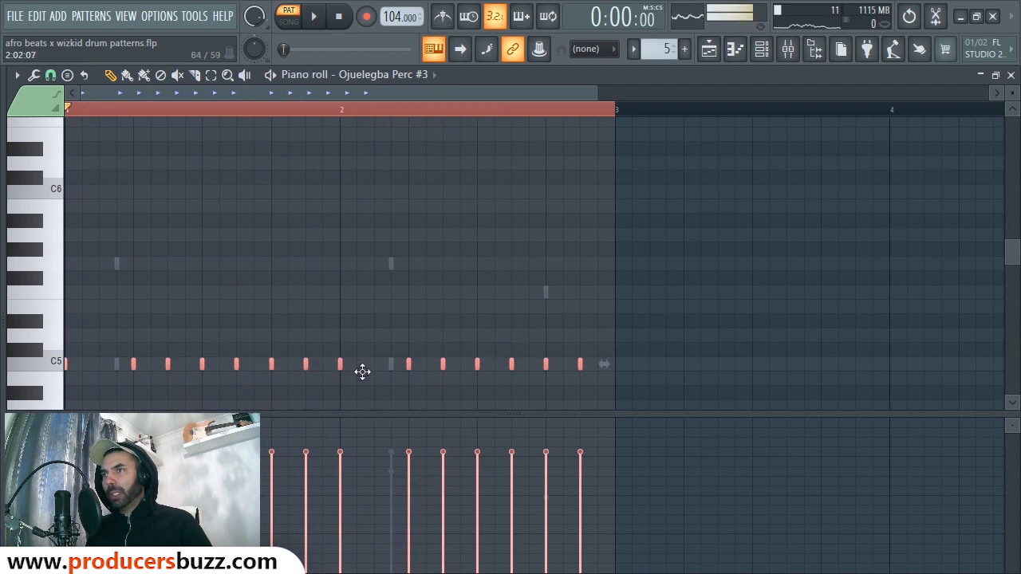
{"action": "key", "text": "ctrl+Up"}
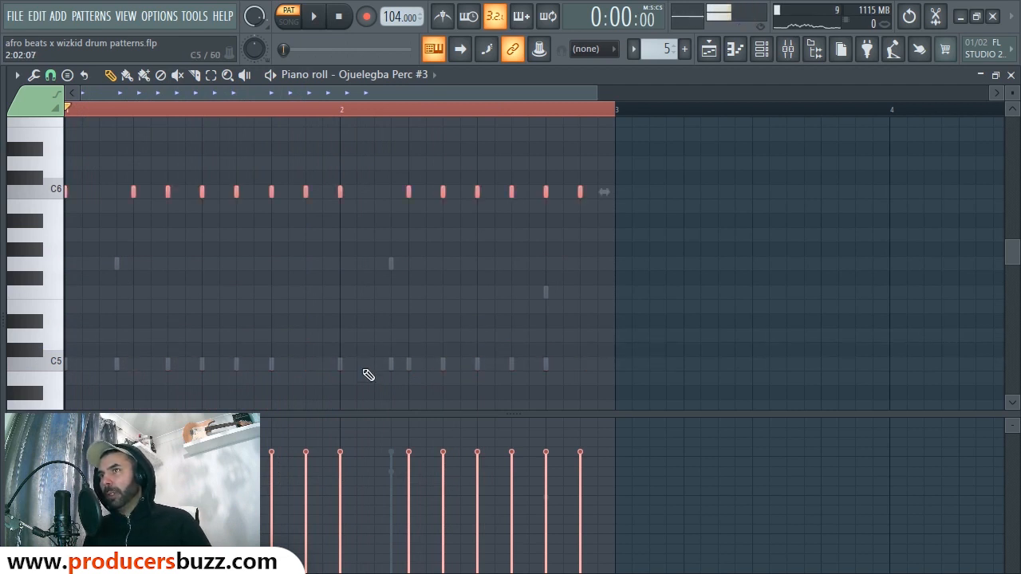
{"action": "key", "text": "space"}
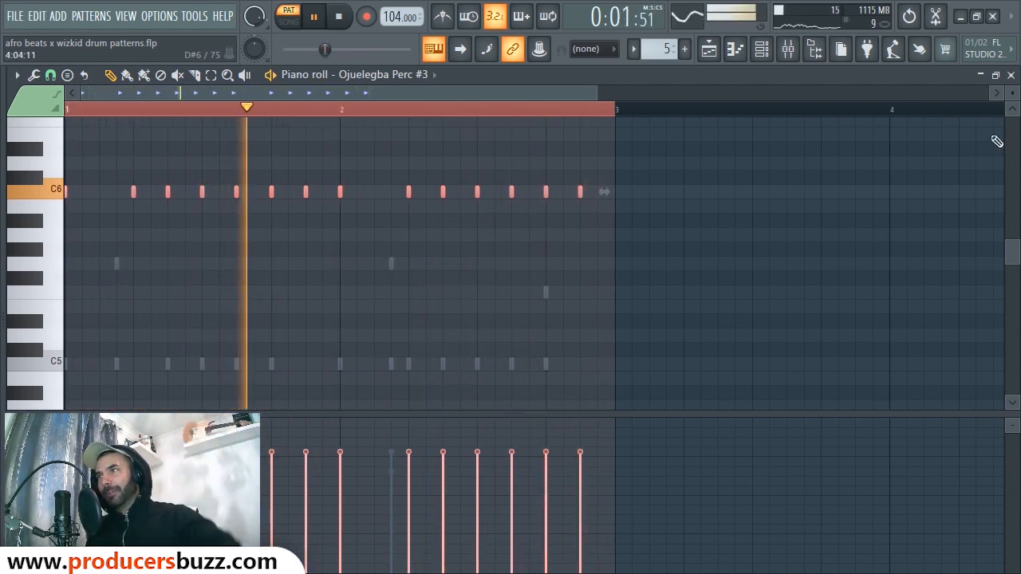
{"action": "key", "text": "space"}
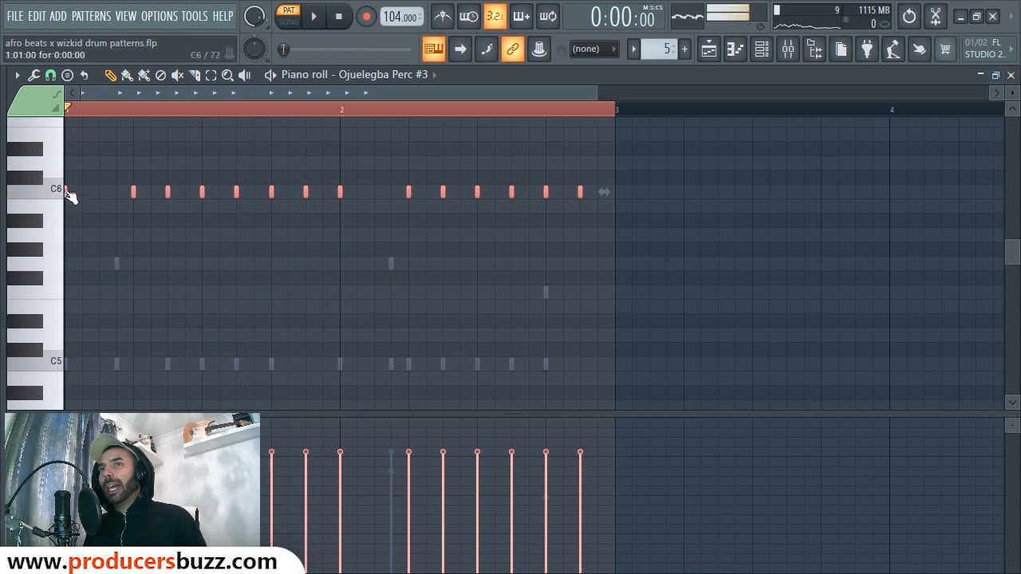
Step: Add C6 notes on steps 14 and 16 of bar 1 for Ojuelegba Perc #3 and play the pattern
{"action": "left_click", "coordinate": [100, 194]}
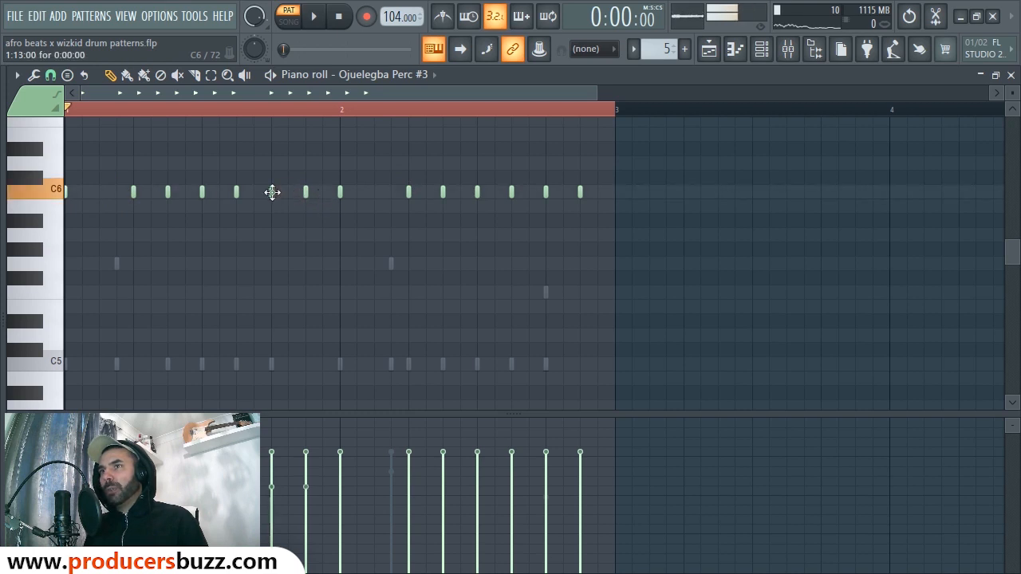
{"action": "left_click", "coordinate": [289, 192]}
{"action": "key", "text": "space"}
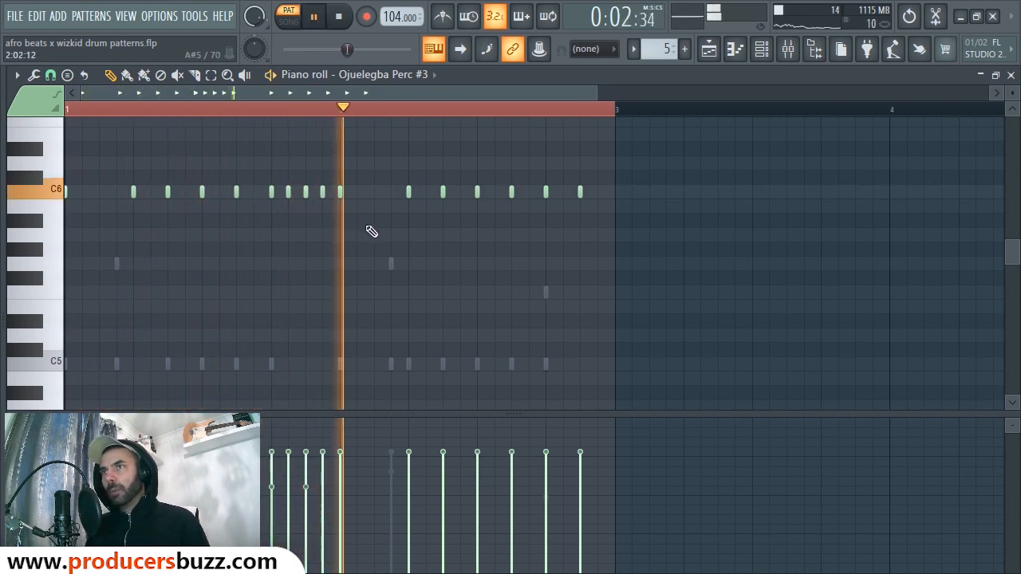
Step: Add C6 notes on steps 14 and 16 of bar 2 for Ojuelegba Perc #3 and play the pattern
{"action": "left_click", "coordinate": [563, 192]}
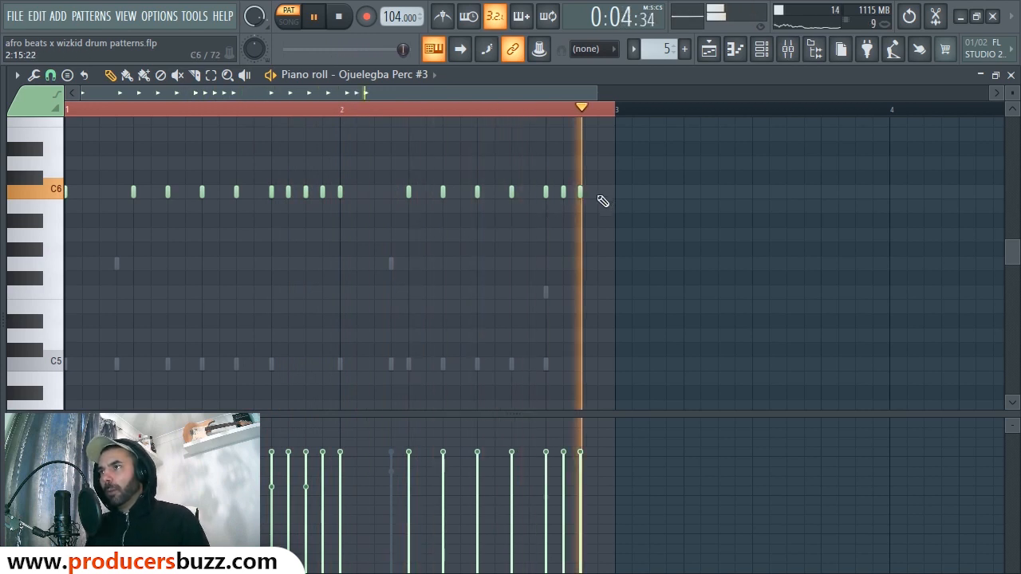
{"action": "key", "text": "space"}
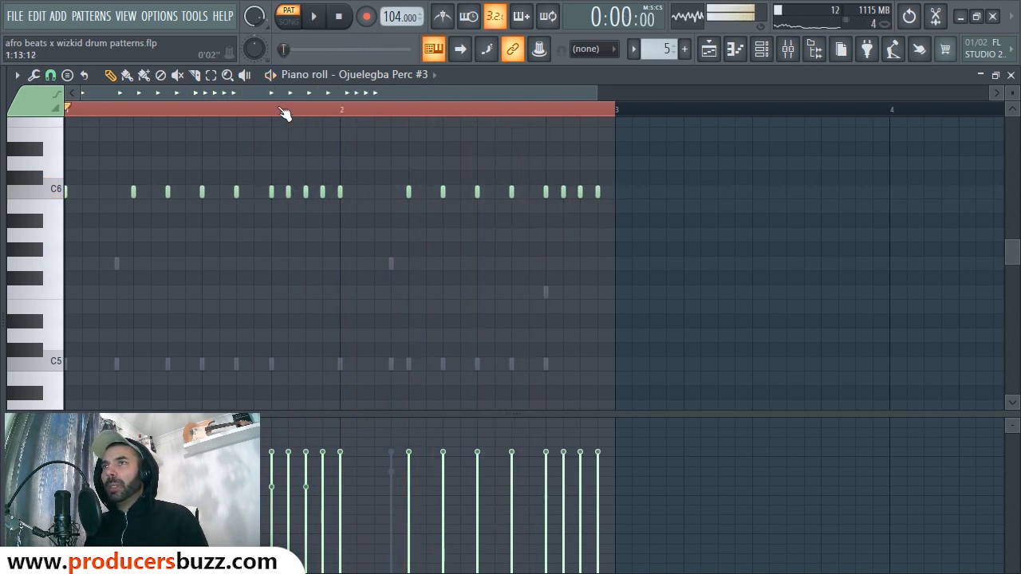
Step: Set the snap to 1/4 step, try adding two in-between C6 notes near the end of bar 1, and play the pattern
{"action": "left_click", "coordinate": [54, 75]}
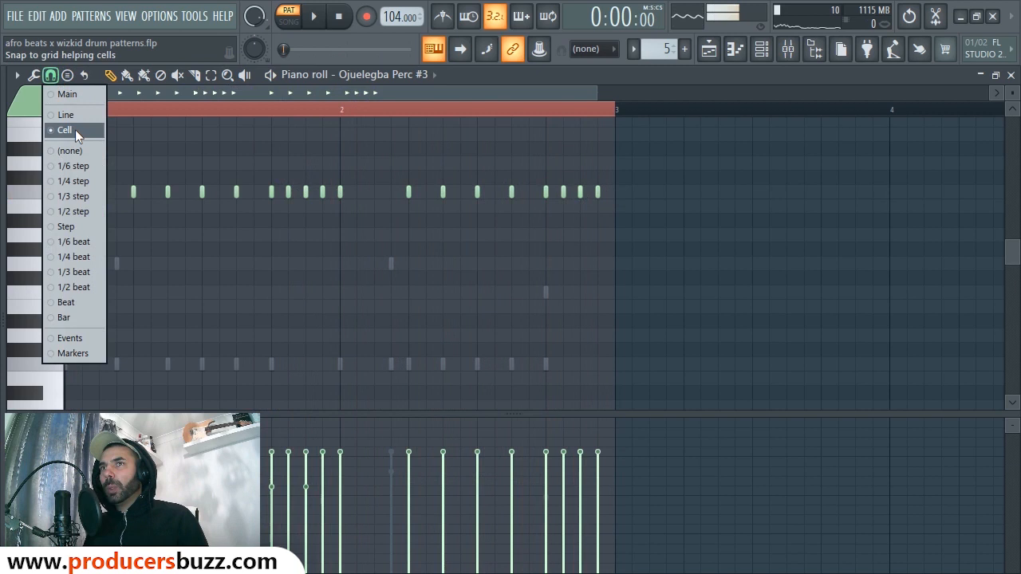
{"action": "left_click", "coordinate": [78, 182]}
{"action": "left_click", "coordinate": [332, 193]}
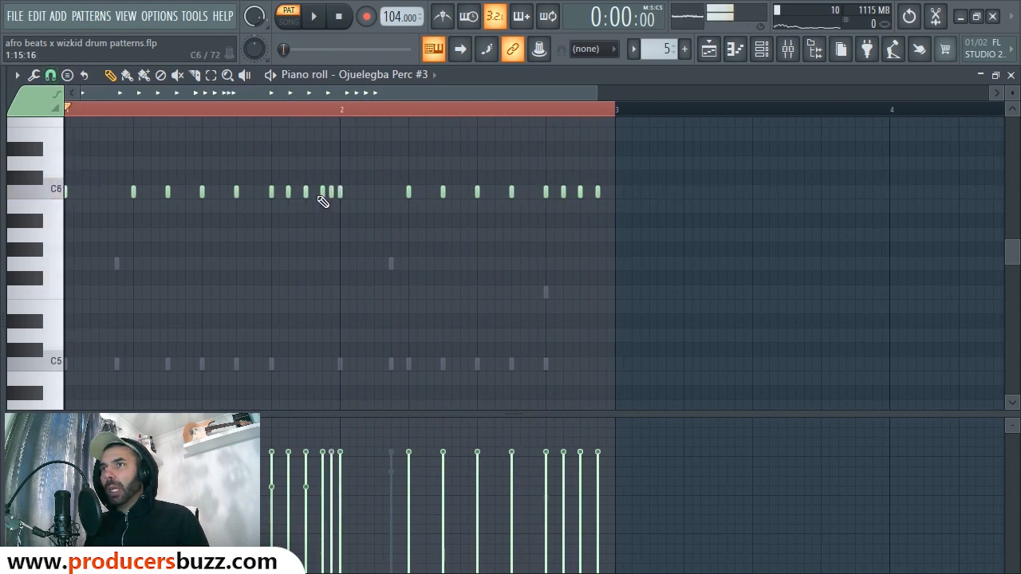
{"action": "left_click", "coordinate": [314, 192]}
{"action": "key", "text": "space"}
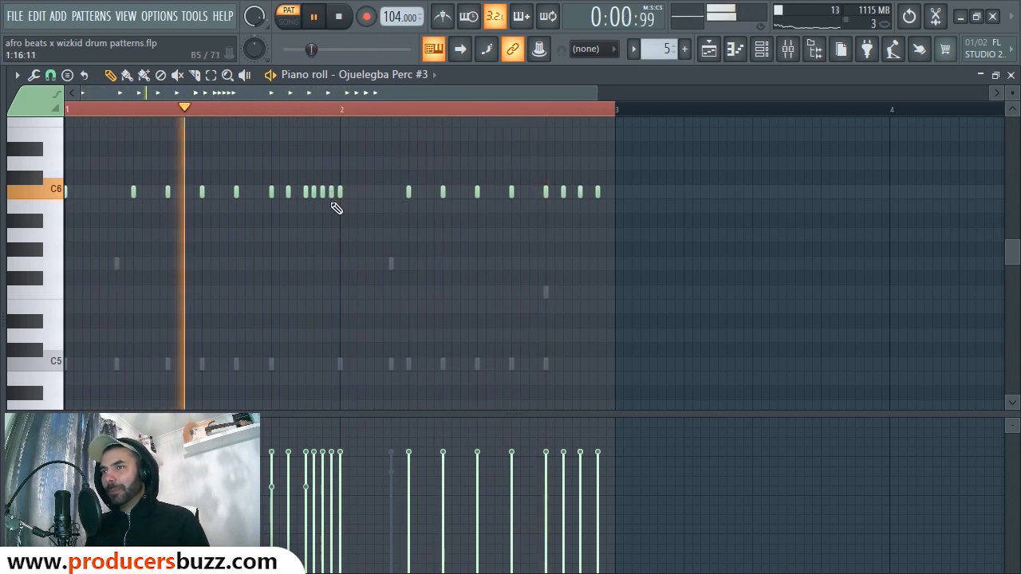
{"action": "key", "text": "space"}
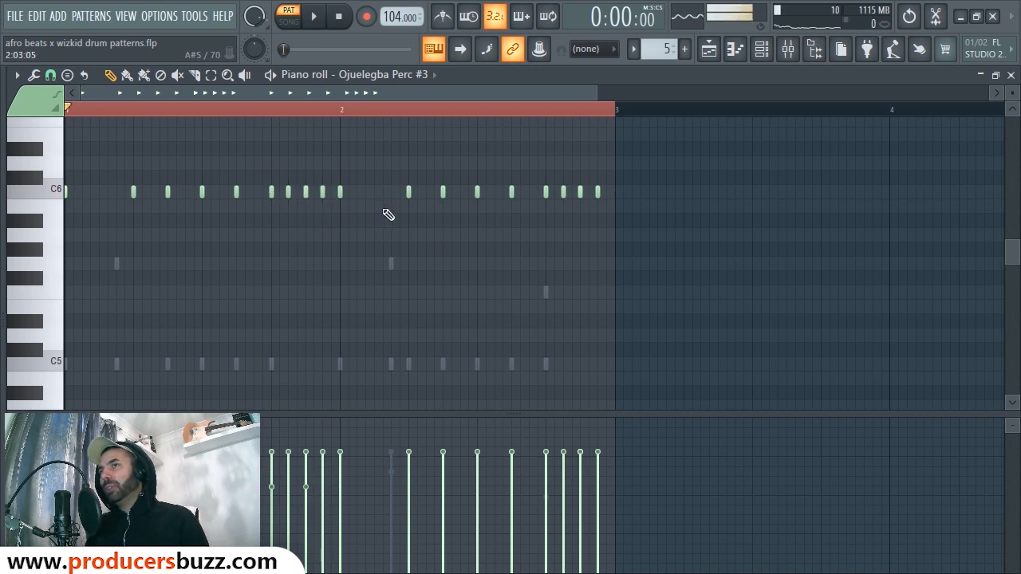
Step: Play Pattern 5 without the in-between notes, and close the piano roll and channel rack to show the playlist
{"action": "key", "text": "space"}
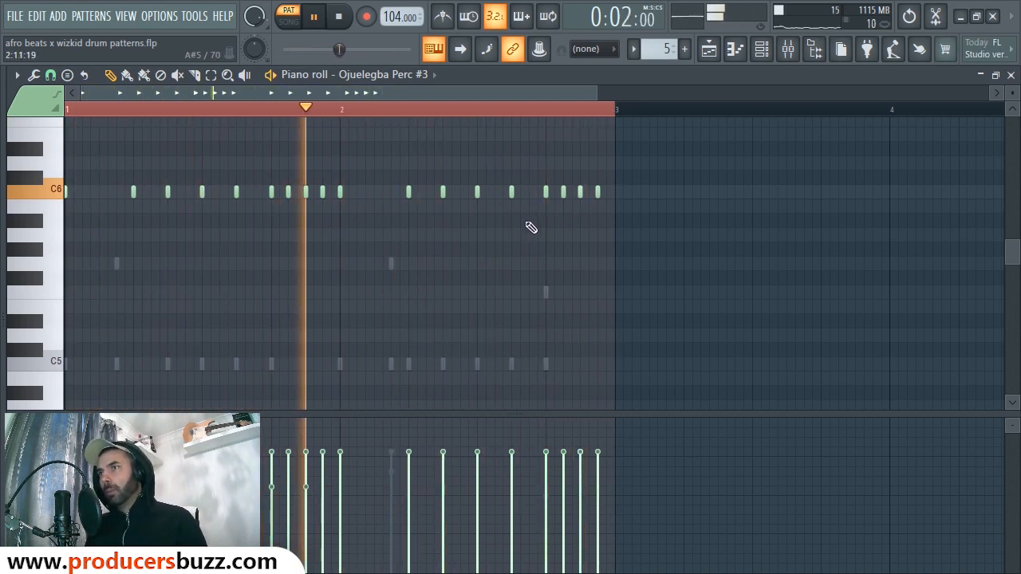
{"action": "key", "text": "space"}
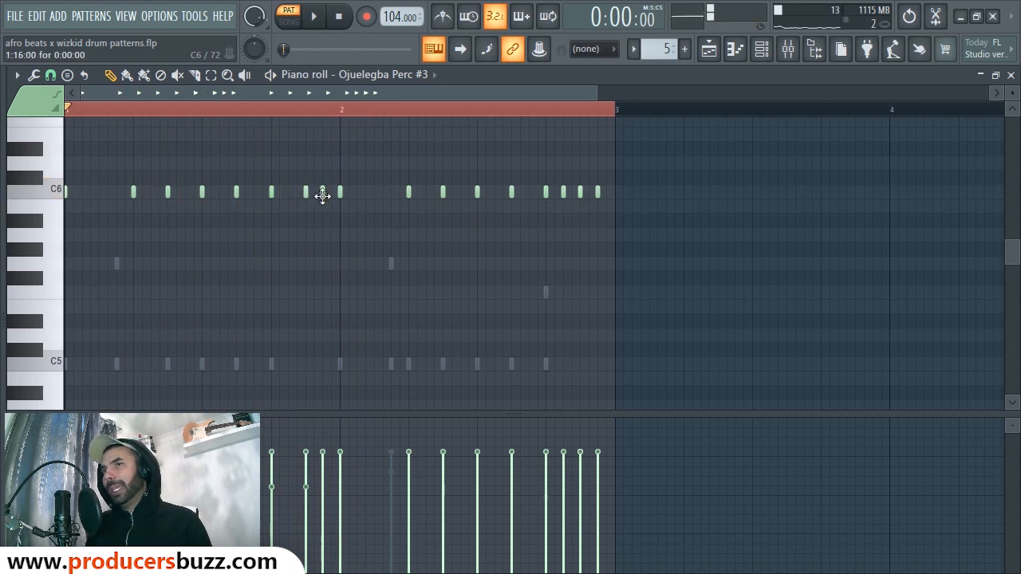
{"action": "left_click", "coordinate": [1002, 74]}
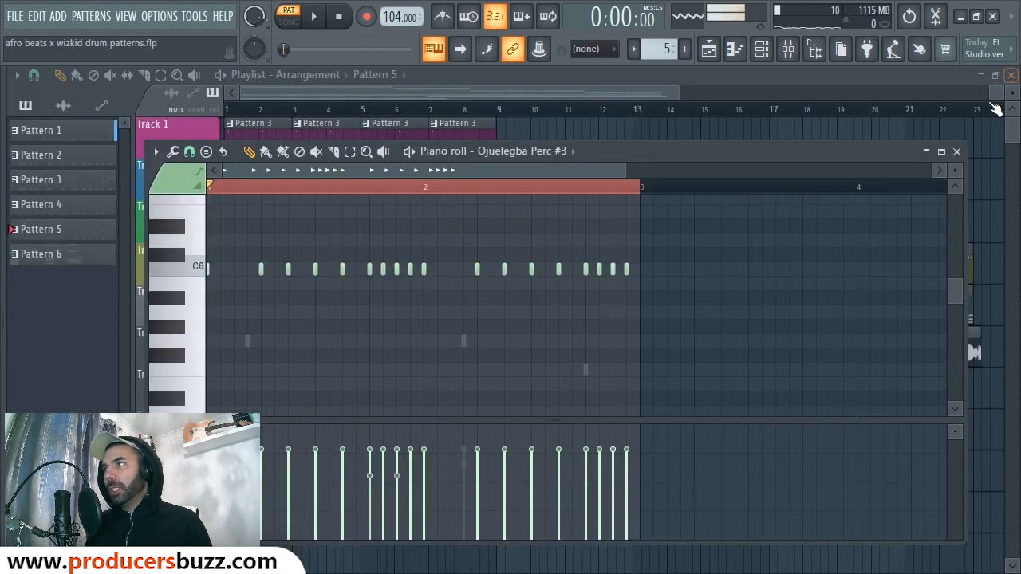
{"action": "left_click", "coordinate": [958, 151]}
{"action": "key", "text": "F6"}
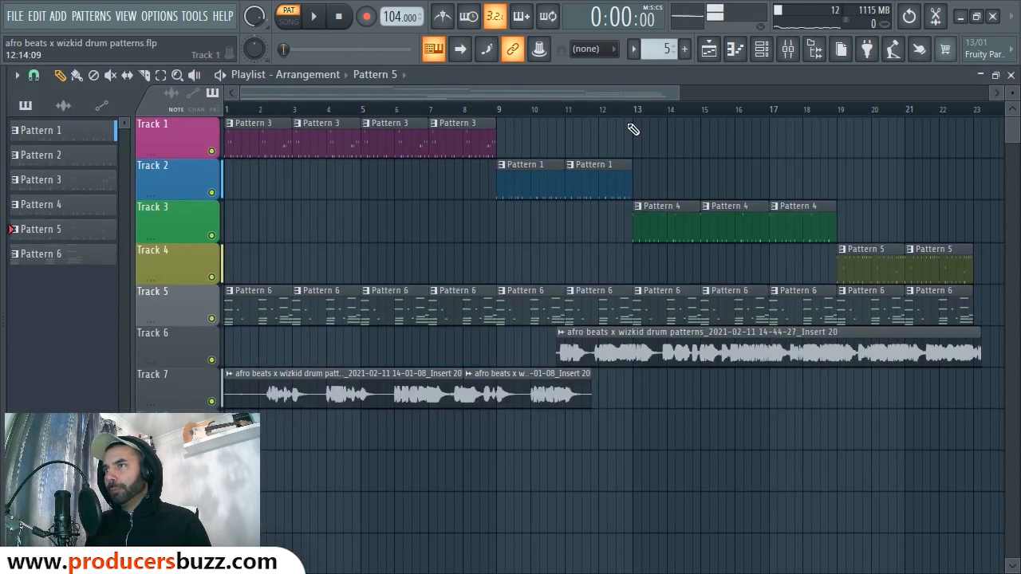
Step: Play the arrangement from bar 19 twice to hear Pattern 5, with its steps shown in the channel rack
{"action": "left_click", "coordinate": [843, 112]}
{"action": "key", "text": "space"}
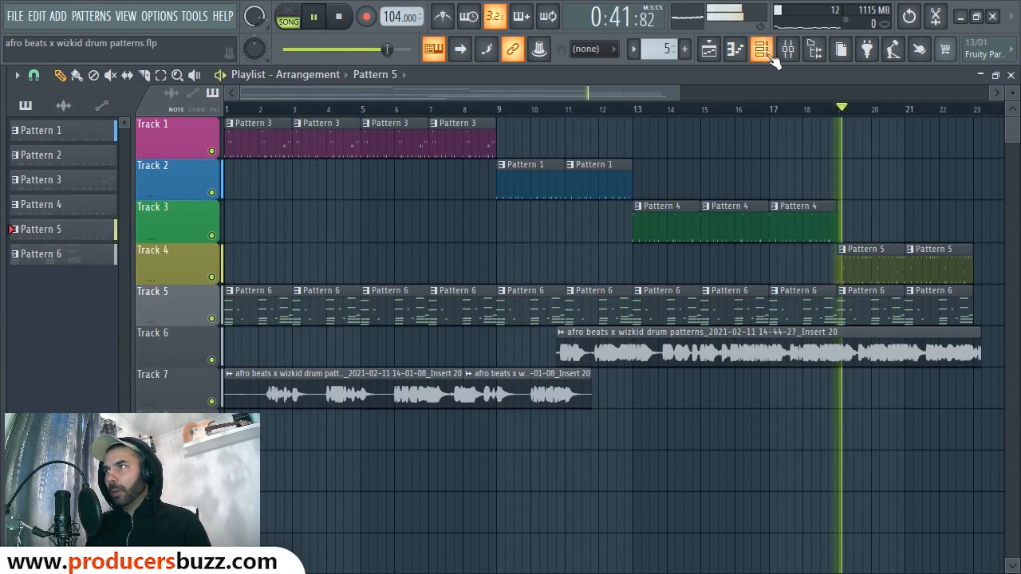
{"action": "left_click", "coordinate": [767, 51]}
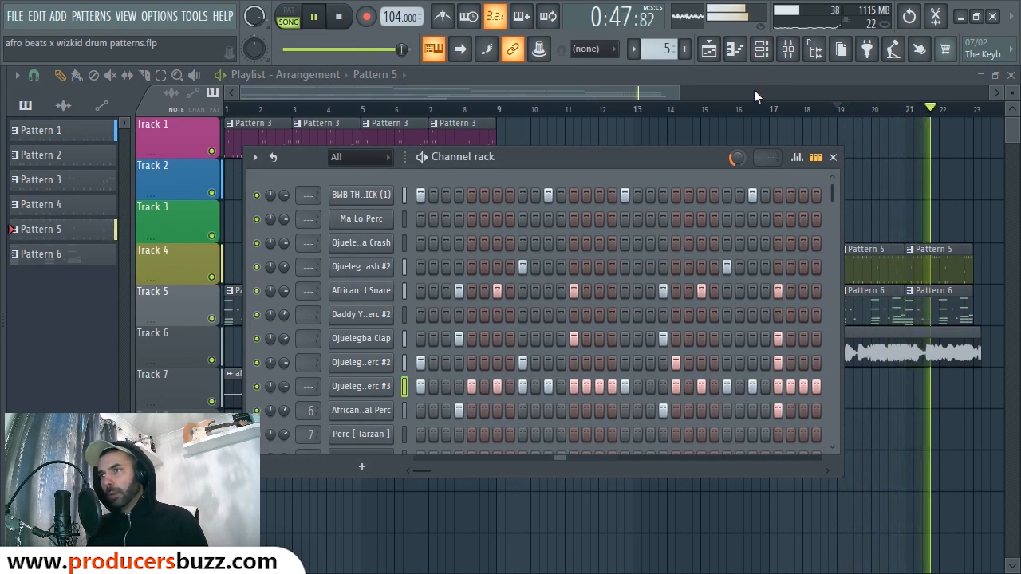
{"action": "key", "text": "space"}
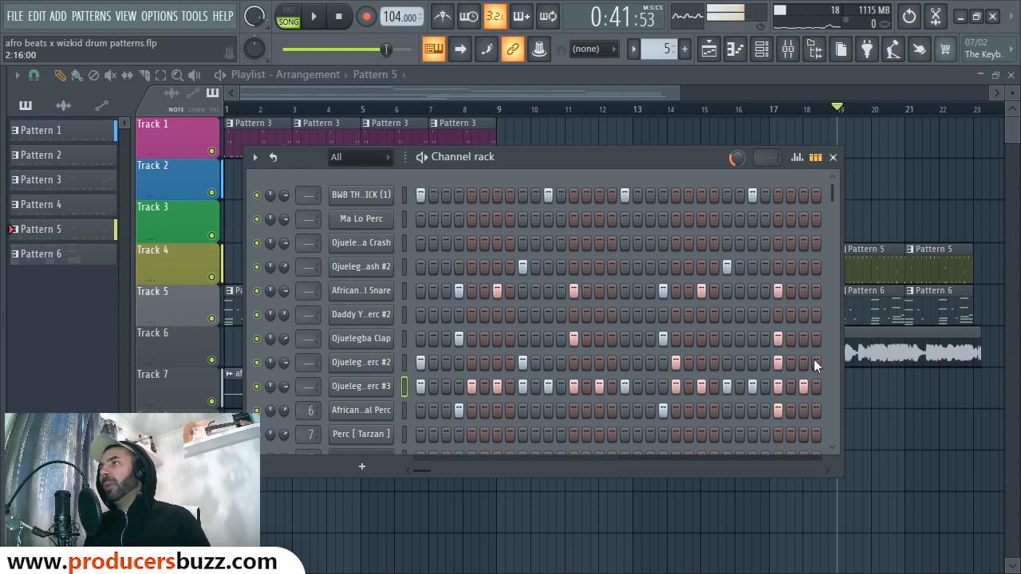
{"action": "key", "text": "space"}
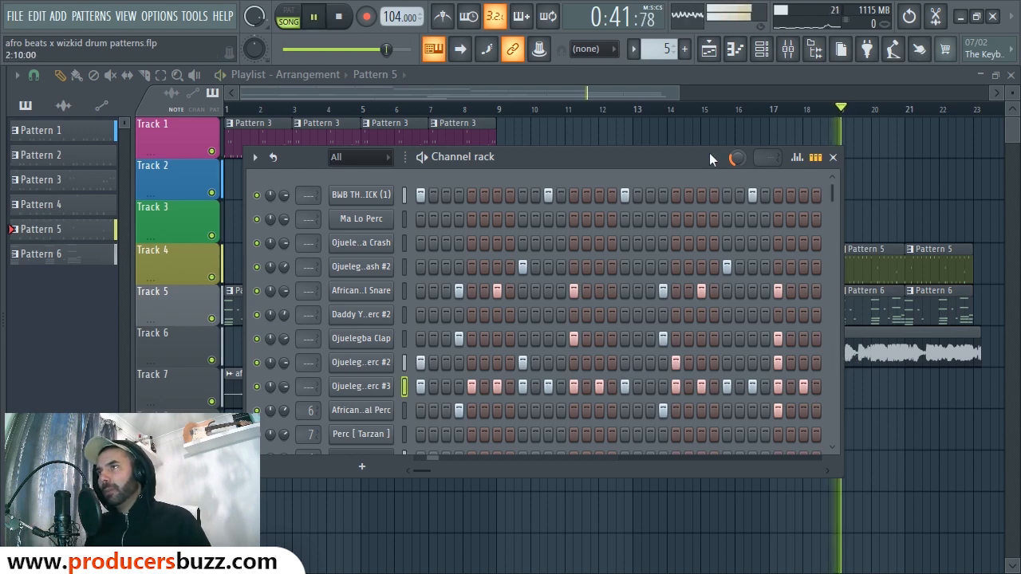
{"action": "left_click_drag", "start_coordinate": [676, 93], "coordinate": [818, 111]}
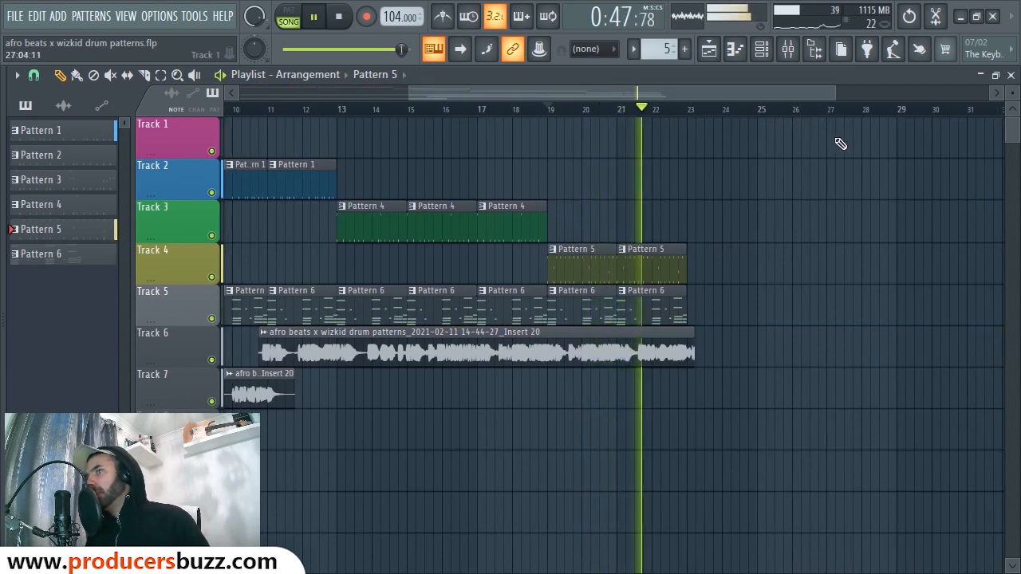
{"action": "key", "text": "space"}
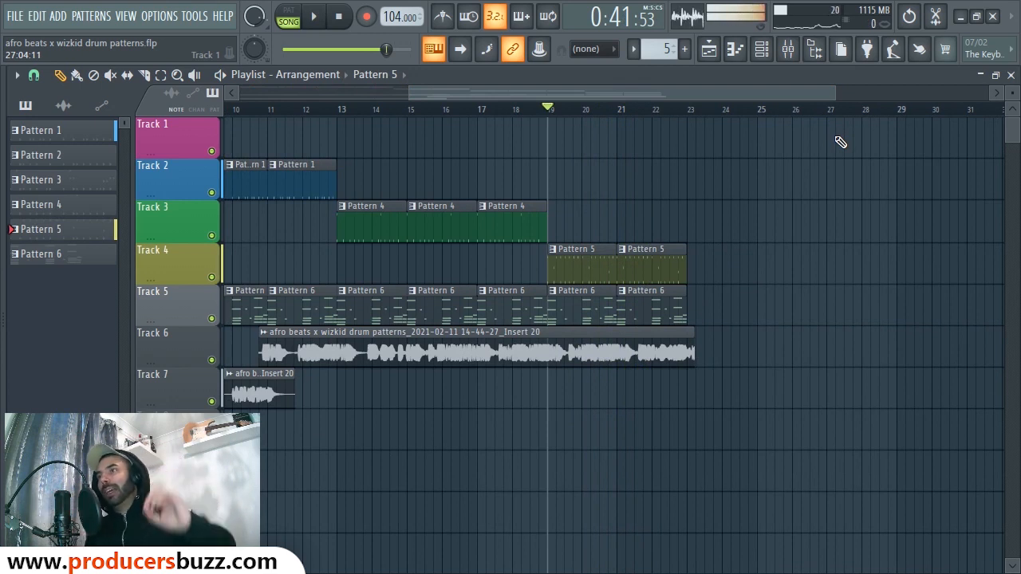
Step: Review the Ojuelegba Perc #3 notes of Pattern 5 in the piano roll, and close it and the channel rack
{"action": "left_click", "coordinate": [761, 49]}
{"action": "left_click_drag", "start_coordinate": [612, 167], "coordinate": [658, 142]}
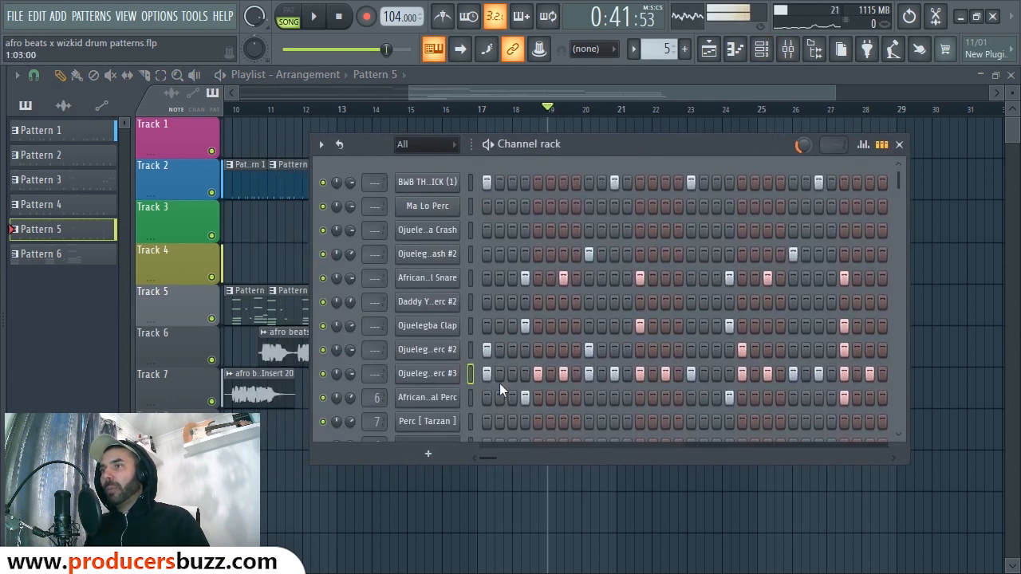
{"action": "right_click", "coordinate": [439, 386]}
{"action": "left_click", "coordinate": [415, 347]}
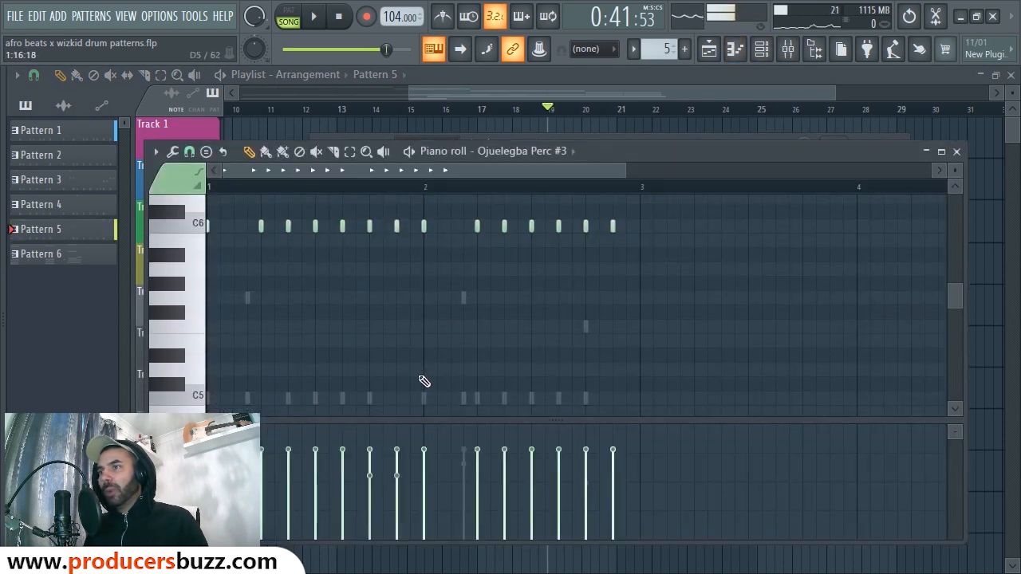
{"action": "scroll", "coordinate": [558, 367], "scroll_direction": "up", "scroll_amount": 3}
{"action": "scroll", "coordinate": [508, 335], "scroll_direction": "down", "scroll_amount": 6}
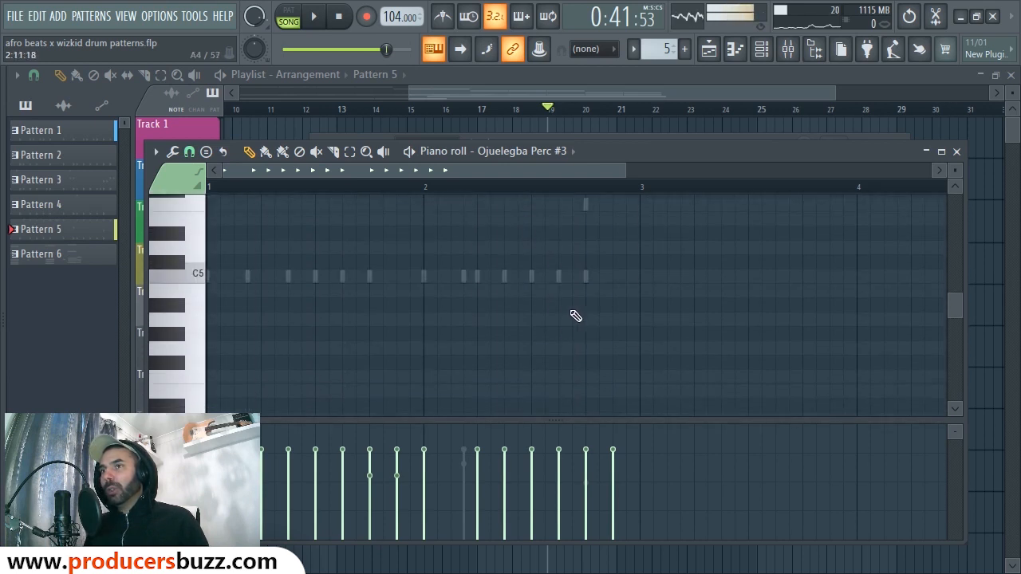
{"action": "scroll", "coordinate": [578, 312], "scroll_direction": "up", "scroll_amount": 4}
{"action": "left_click", "coordinate": [957, 151]}
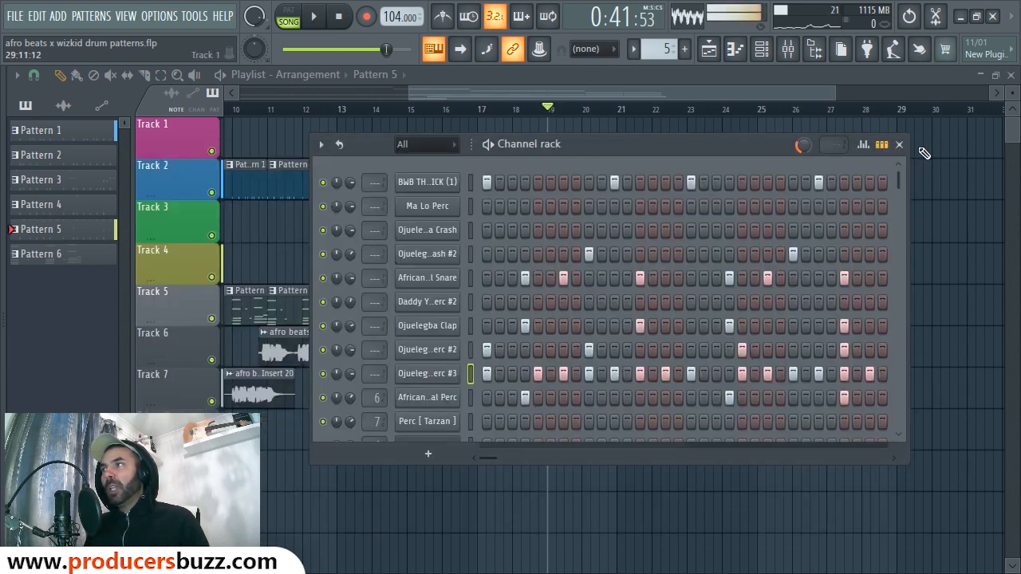
{"action": "left_click", "coordinate": [899, 146]}
Step: Switch to Pattern 6 and open the Cavebell pad channel's notes in the piano roll
{"action": "left_click_drag", "start_coordinate": [662, 94], "coordinate": [535, 97]}
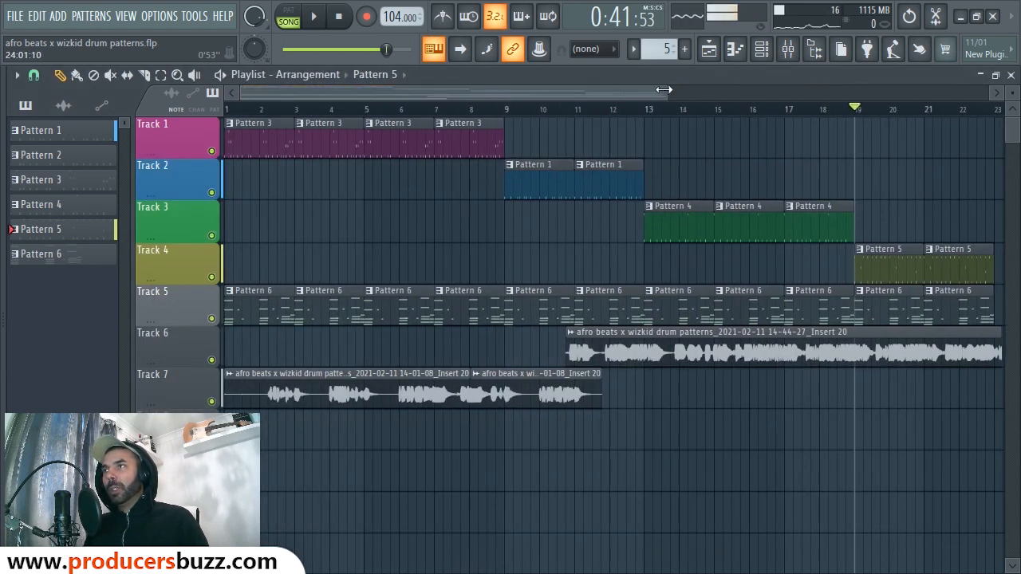
{"action": "left_click_drag", "start_coordinate": [663, 90], "coordinate": [829, 92]}
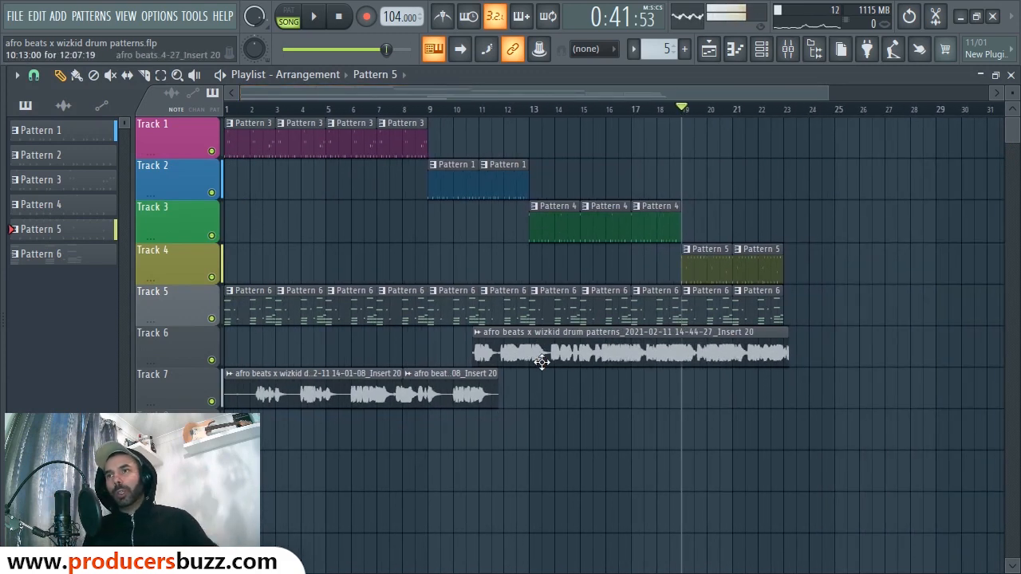
{"action": "left_click", "coordinate": [761, 51]}
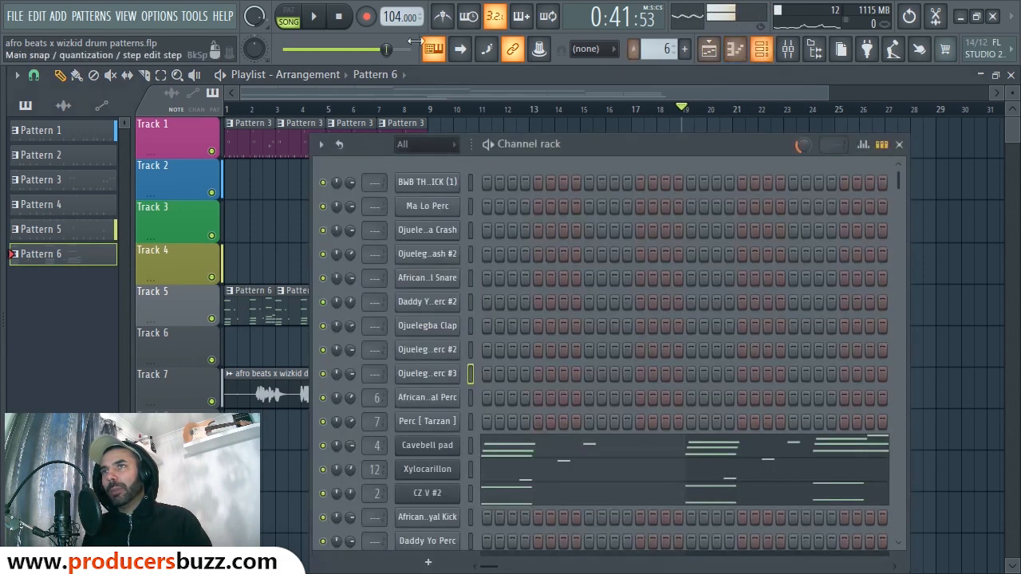
{"action": "right_click", "coordinate": [447, 447]}
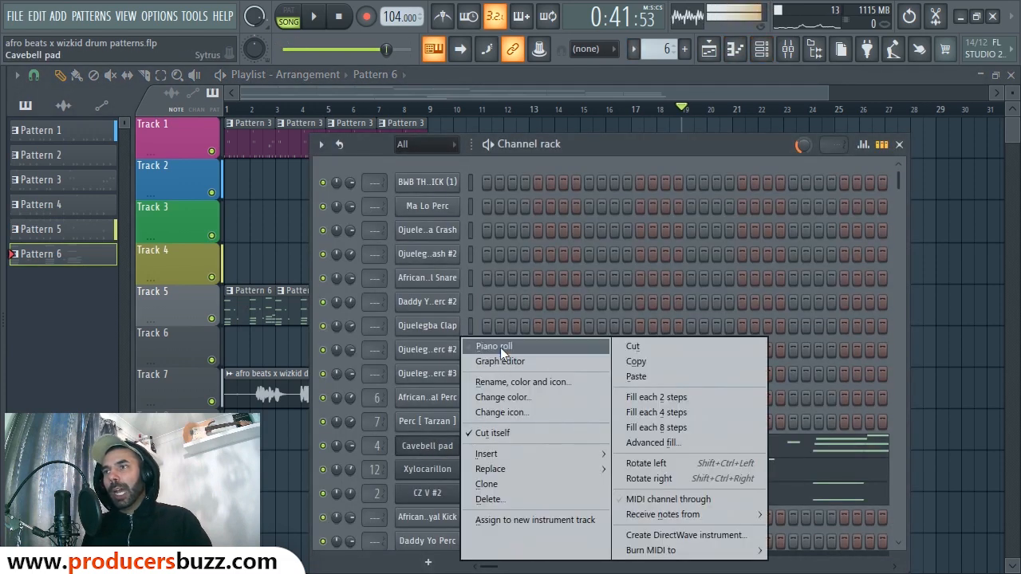
{"action": "left_click", "coordinate": [500, 347]}
{"action": "double_click", "coordinate": [662, 151]}
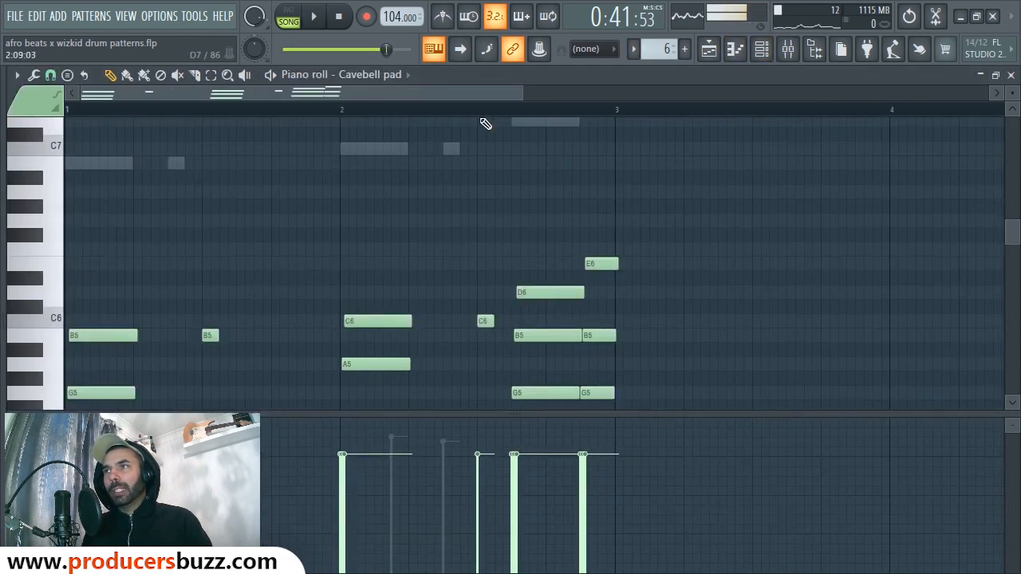
{"action": "left_click_drag", "start_coordinate": [507, 94], "coordinate": [553, 94]}
Step: Restore the Cavebell pad piano roll to a floating window, and resize and position it to show all chord notes
{"action": "left_click", "coordinate": [995, 75]}
{"action": "left_click_drag", "start_coordinate": [608, 150], "coordinate": [721, 89]}
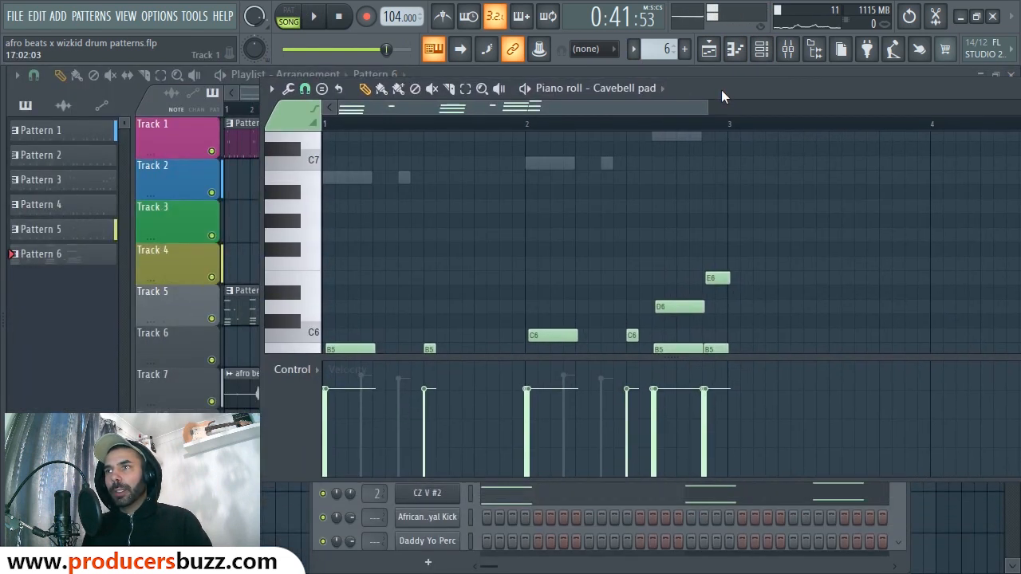
{"action": "left_click_drag", "start_coordinate": [680, 481], "coordinate": [674, 568]}
{"action": "left_click_drag", "start_coordinate": [919, 91], "coordinate": [878, 77]}
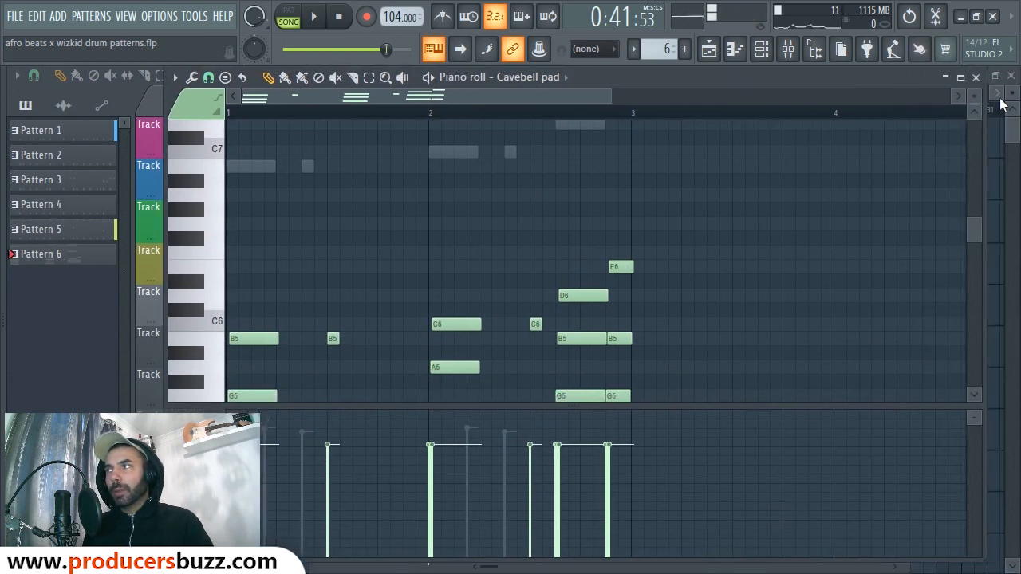
{"action": "left_click_drag", "start_coordinate": [983, 105], "coordinate": [881, 104]}
{"action": "left_click_drag", "start_coordinate": [764, 77], "coordinate": [887, 98]}
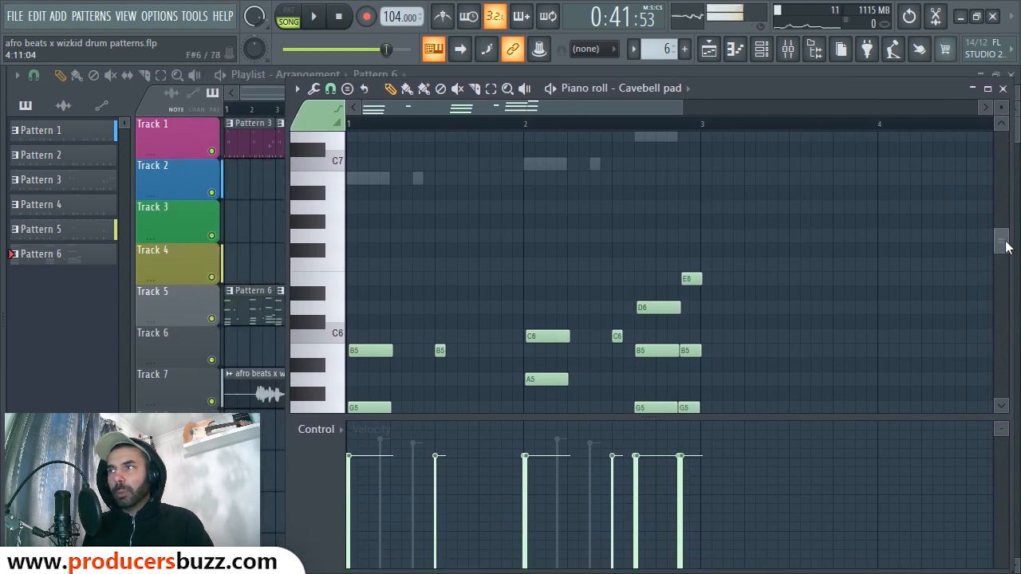
{"action": "mouse_move", "coordinate": [1003, 241]}
{"action": "left_mouse_down"}
{"action": "mouse_move", "coordinate": [1003, 271]}
{"action": "mouse_move", "coordinate": [1003, 253]}
{"action": "left_mouse_up"}
Step: Switch playback to pattern mode and listen to the Pattern 6 chords
{"action": "key", "text": "space"}
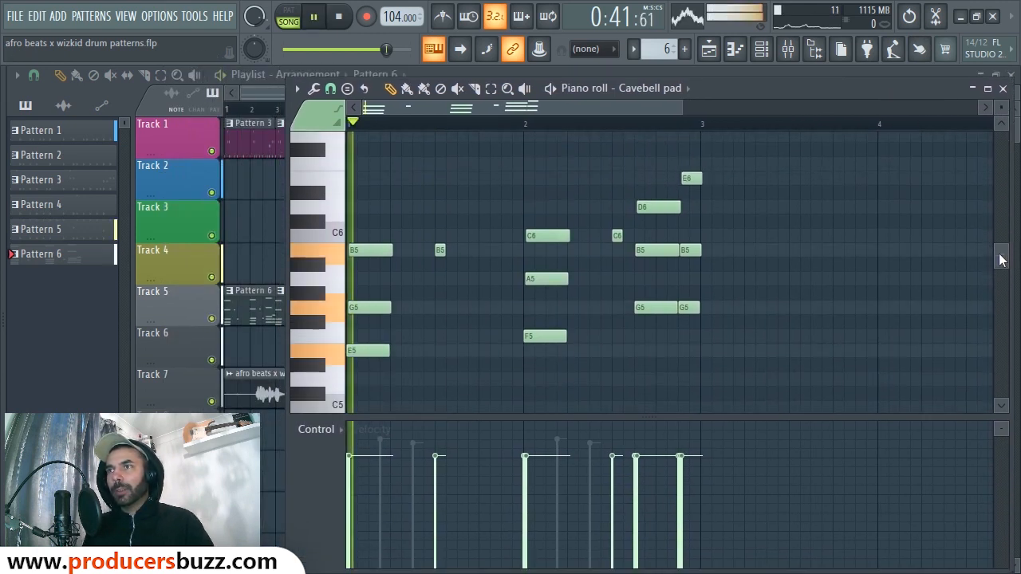
{"action": "key", "text": "l"}
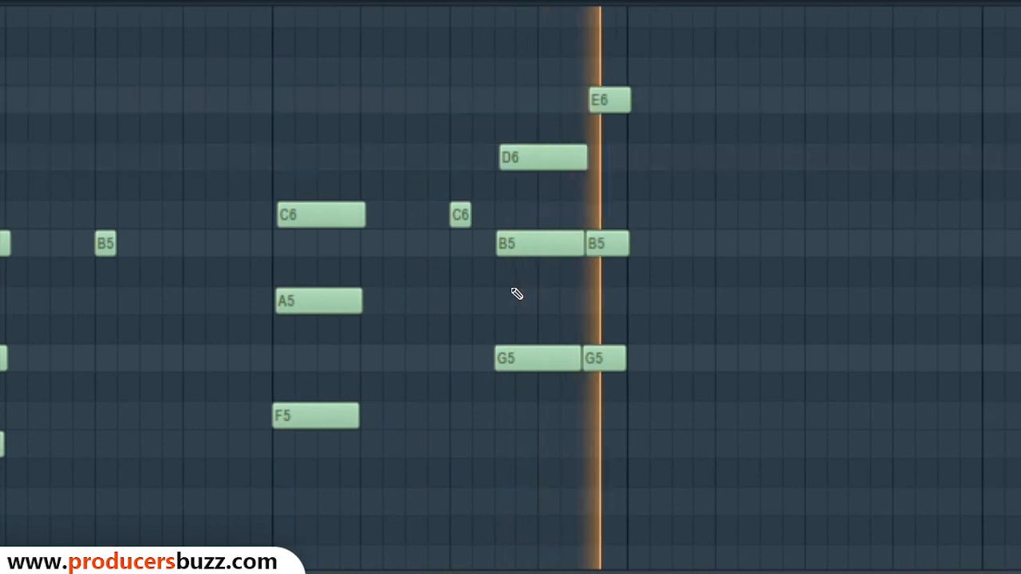
{"action": "key", "text": "space"}
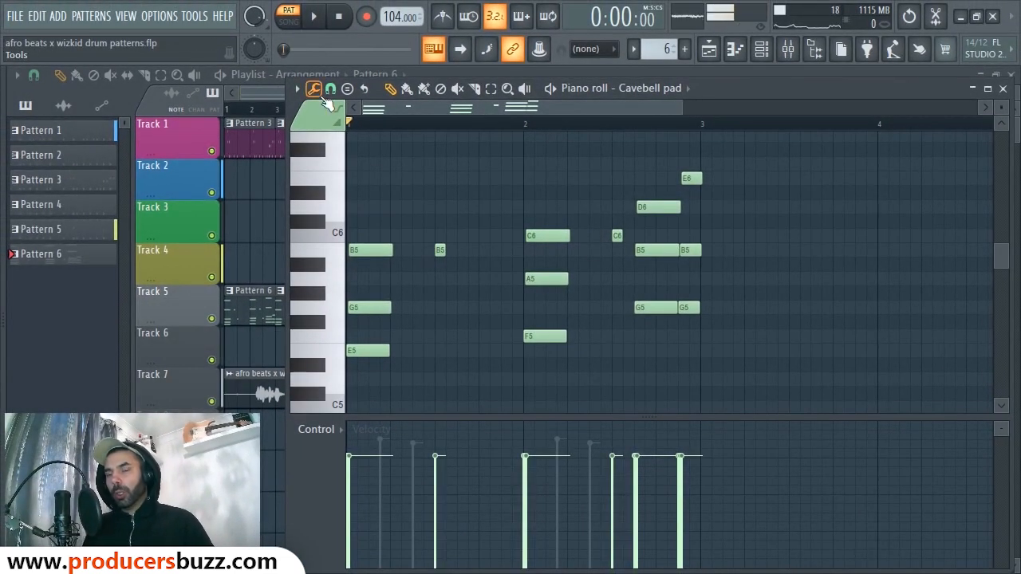
Step: Open the strumizer for the Cavebell pad chords, try adjusting the start time strength, and close it without accepting
{"action": "key", "text": "ctrl+s"}
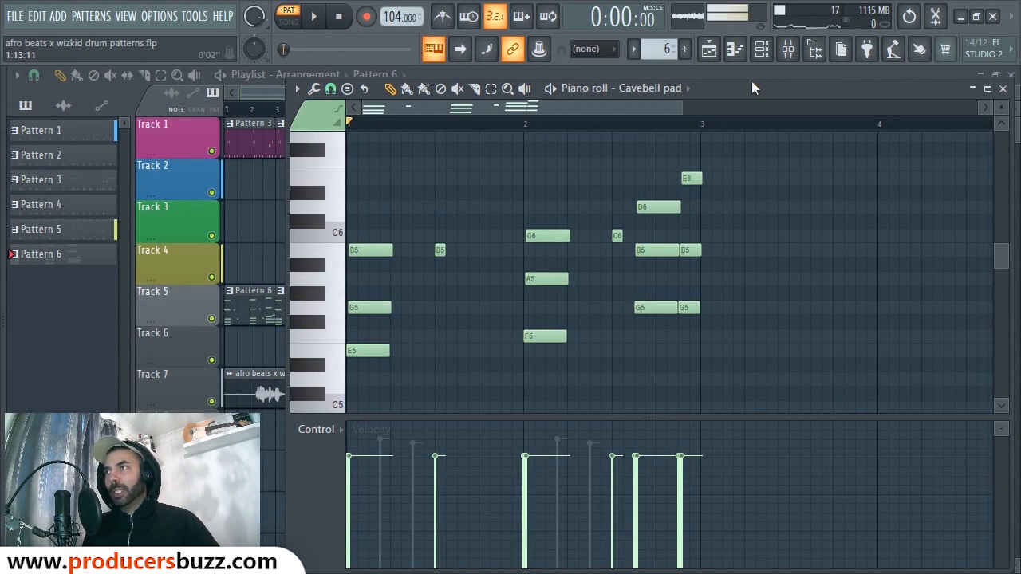
{"action": "key", "text": "alt+s"}
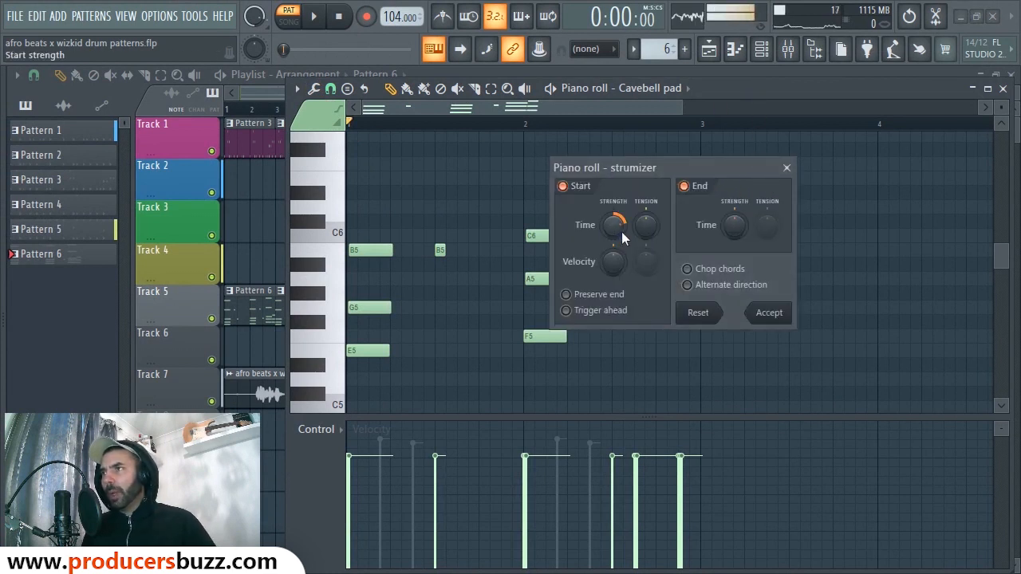
{"action": "left_click_drag", "start_coordinate": [623, 234], "coordinate": [623, 229]}
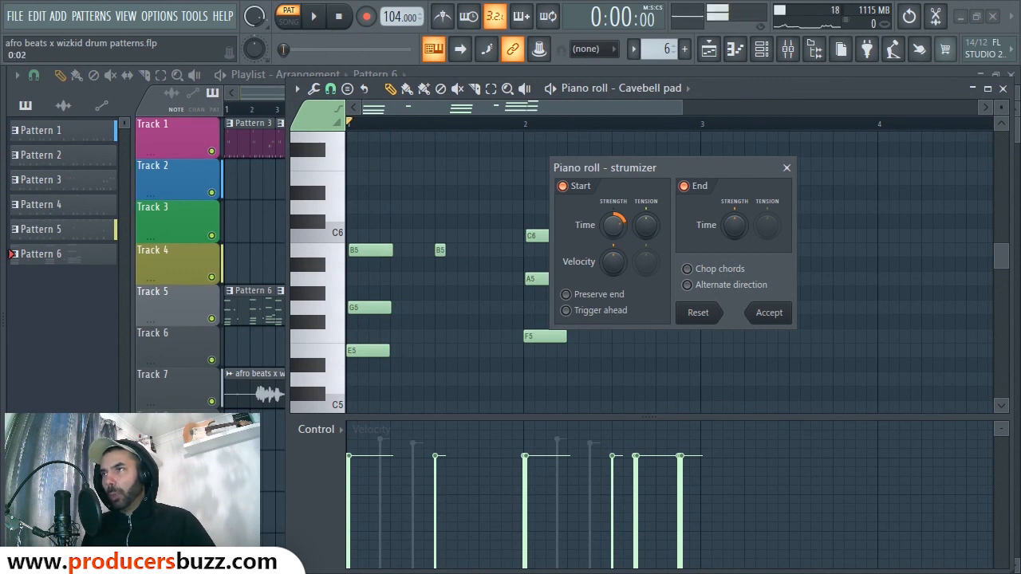
{"action": "left_click", "coordinate": [787, 168]}
Step: Add a chord of G5, B5 and E6 notes in bar 3 of the Cavebell pad piano roll
{"action": "left_click_drag", "start_coordinate": [667, 109], "coordinate": [732, 112]}
{"action": "left_click", "coordinate": [643, 308]}
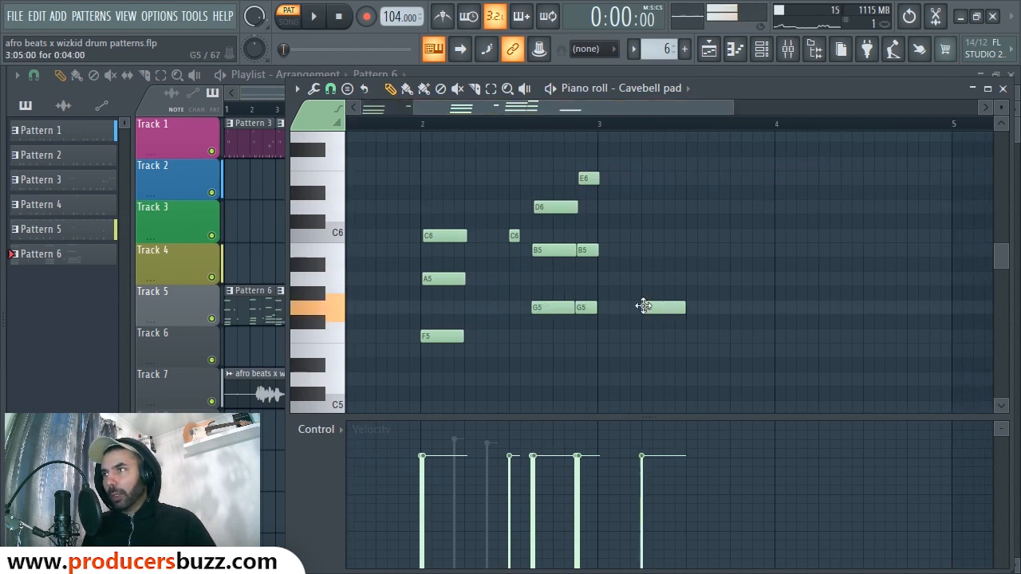
{"action": "left_click", "coordinate": [647, 250]}
{"action": "left_click", "coordinate": [649, 178]}
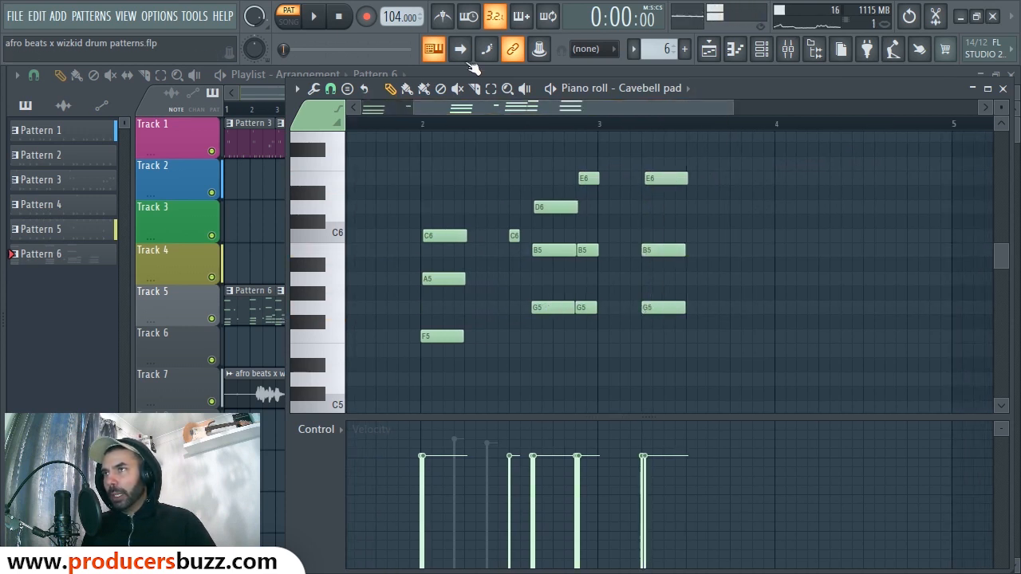
Step: Select the new three-note chord, try slight start time strengths for it in the strumizer, and close it without accepting
{"action": "left_click", "coordinate": [491, 88]}
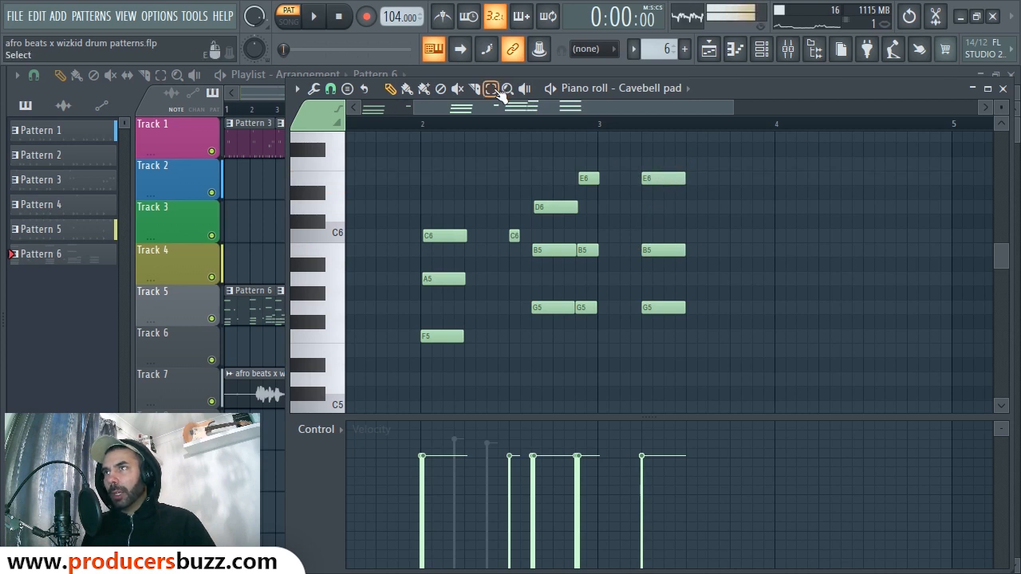
{"action": "left_click_drag", "start_coordinate": [731, 160], "coordinate": [643, 341]}
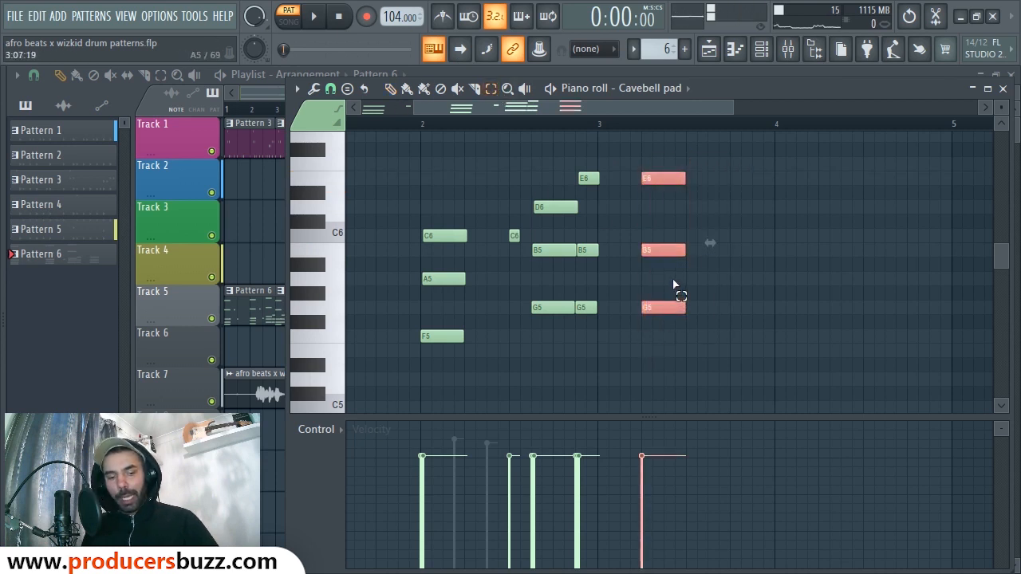
{"action": "left_click_drag", "start_coordinate": [1001, 108], "coordinate": [1001, 92]}
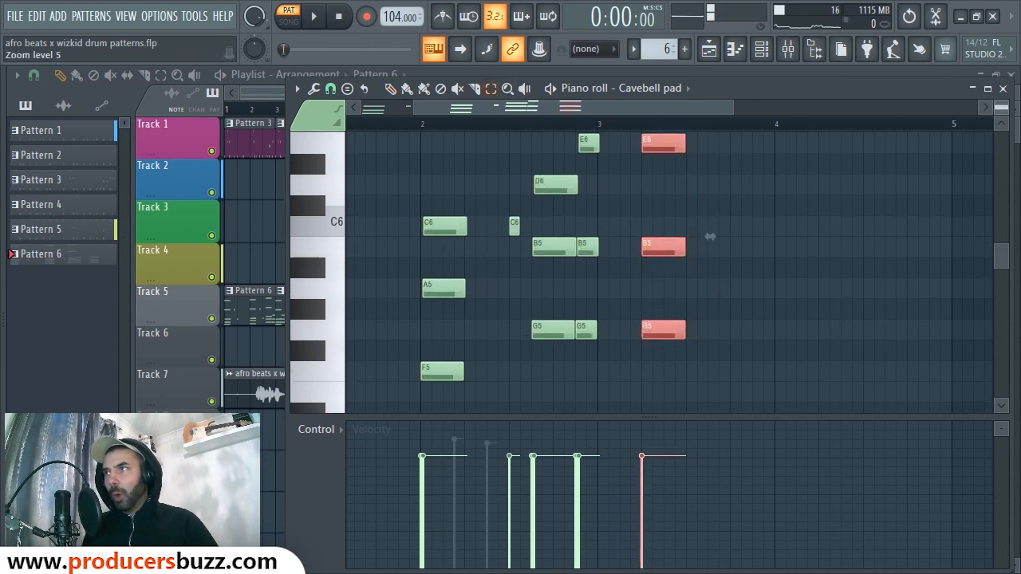
{"action": "left_click_drag", "start_coordinate": [729, 110], "coordinate": [665, 111]}
{"action": "scroll", "coordinate": [702, 216], "scroll_direction": "up", "scroll_amount": 2}
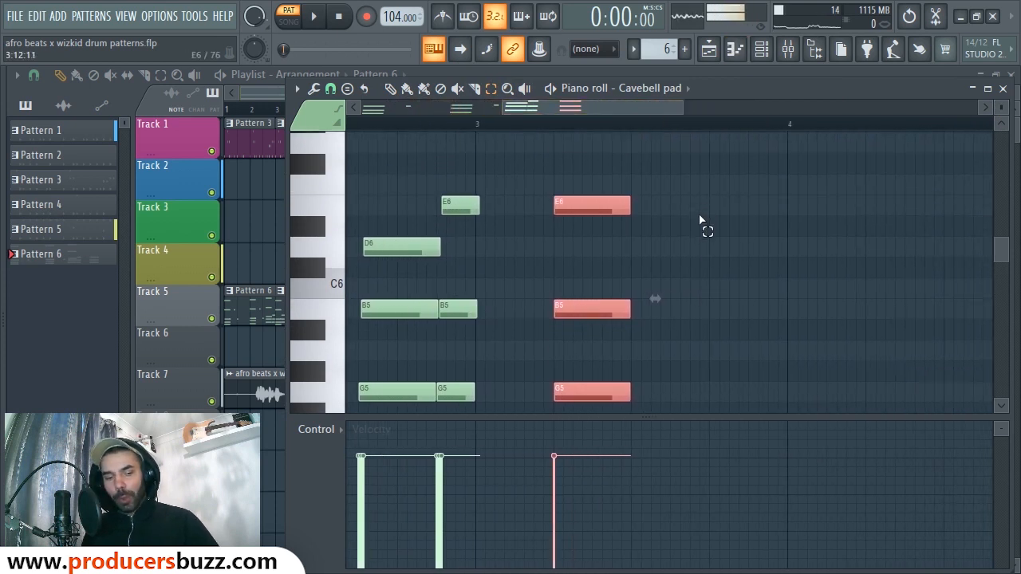
{"action": "key", "text": "alt+s"}
{"action": "left_click_drag", "start_coordinate": [682, 168], "coordinate": [775, 170]}
{"action": "left_click_drag", "start_coordinate": [733, 226], "coordinate": [735, 232]}
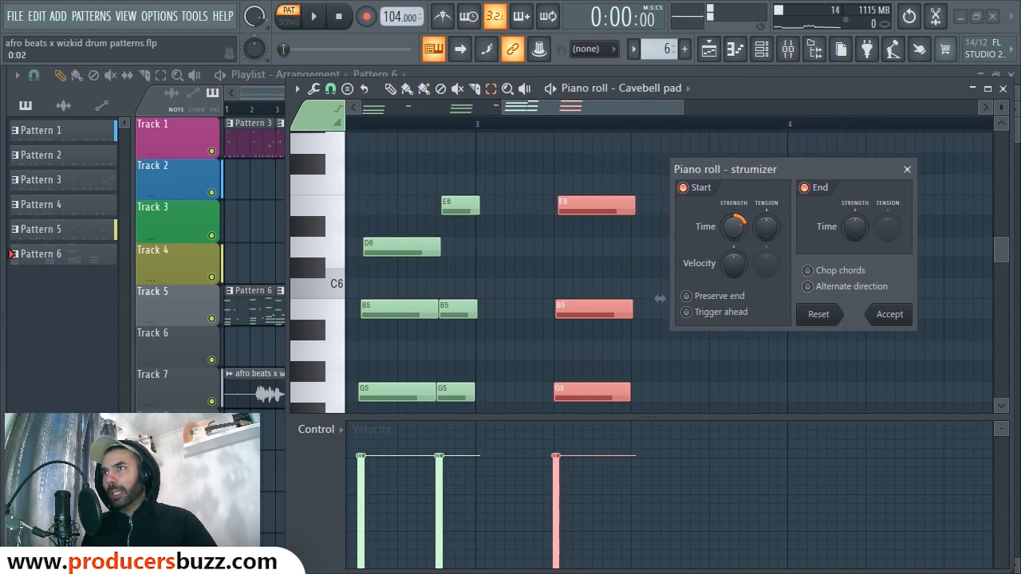
{"action": "mouse_move", "coordinate": [733, 226]}
{"action": "left_mouse_down"}
{"action": "mouse_move", "coordinate": [734, 244]}
{"action": "mouse_move", "coordinate": [734, 207]}
{"action": "mouse_move", "coordinate": [734, 225]}
{"action": "left_mouse_up"}
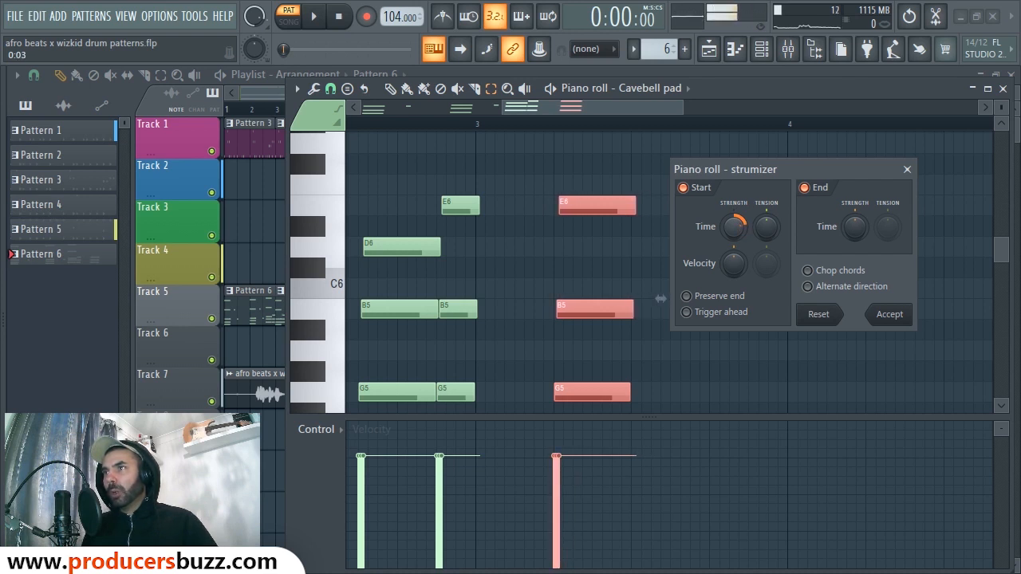
{"action": "left_click", "coordinate": [906, 170]}
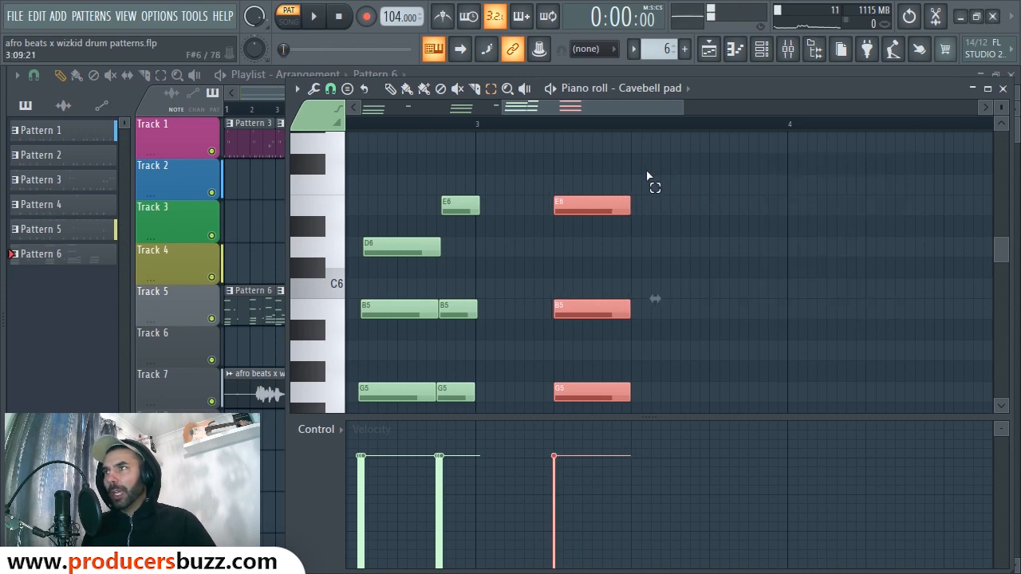
Step: Apply a slight start time strum to the selected chord and play the time range around it
{"action": "key", "text": "alt+s"}
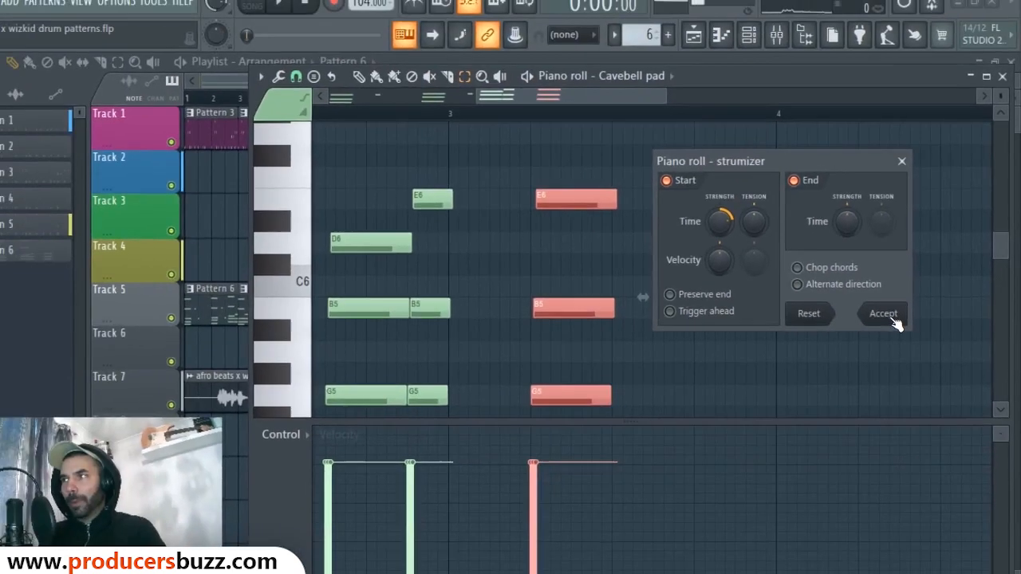
{"action": "left_click", "coordinate": [890, 315]}
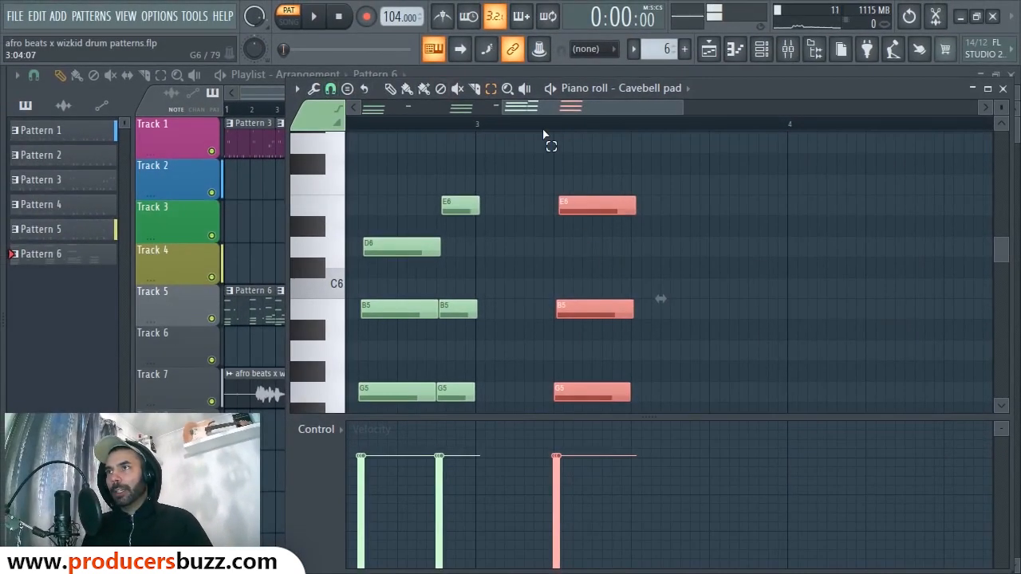
{"action": "left_click_drag", "start_coordinate": [548, 126], "coordinate": [677, 143]}
{"action": "key", "text": "space"}
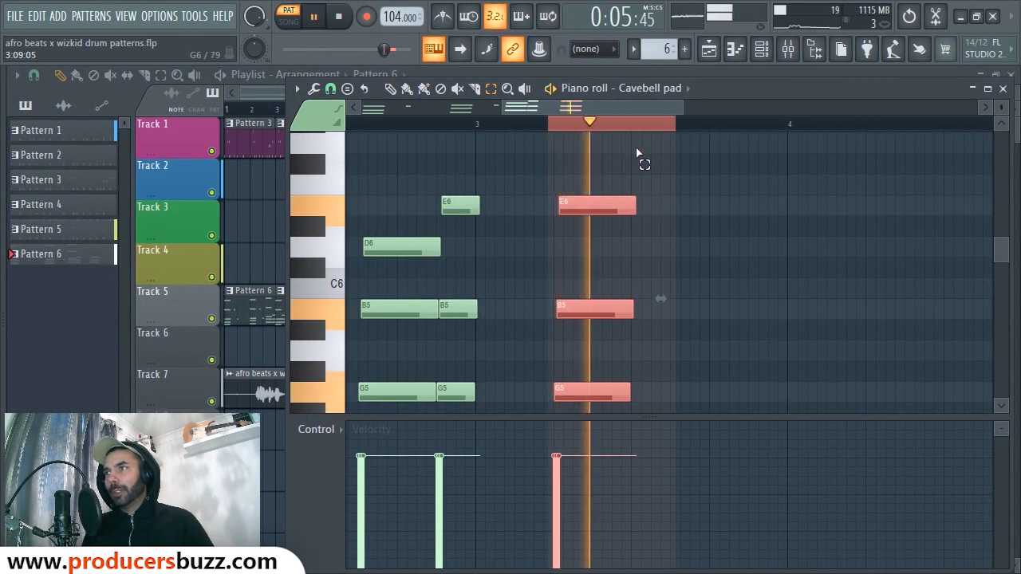
Step: Undo the strum and play the same chord unstrummed for comparison
{"action": "key", "text": "ctrl+q"}
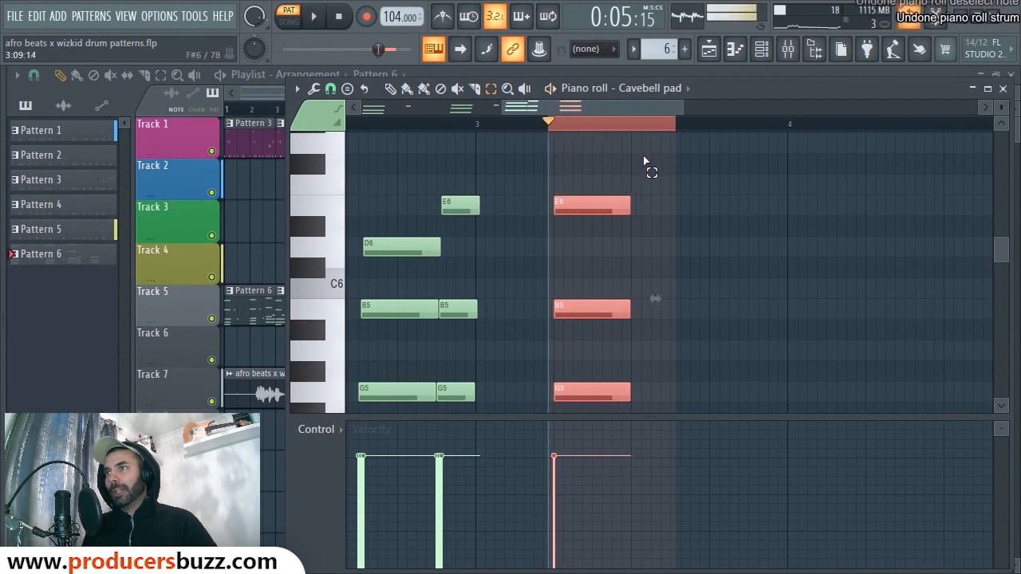
{"action": "key", "text": "space"}
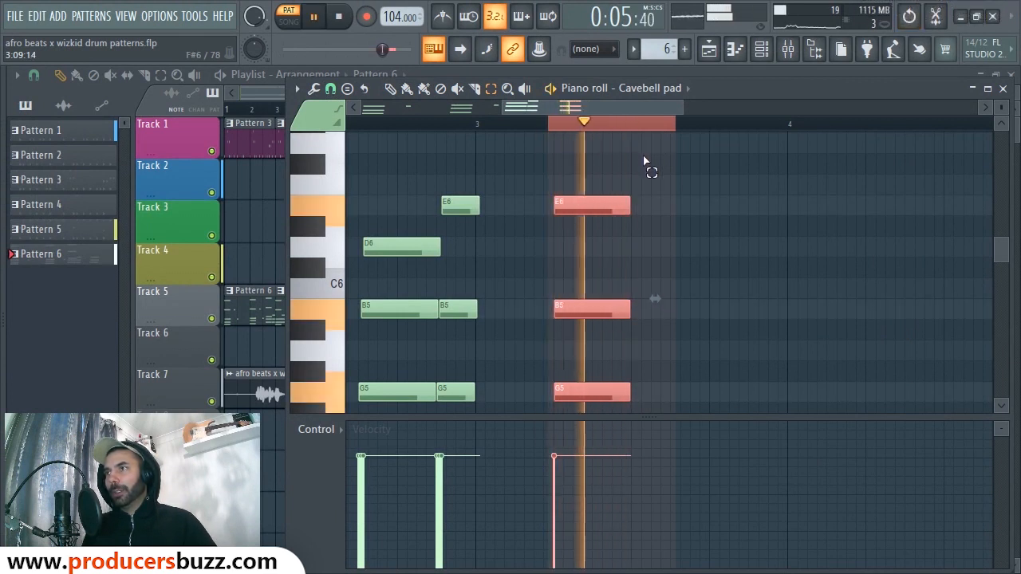
{"action": "key", "text": "space"}
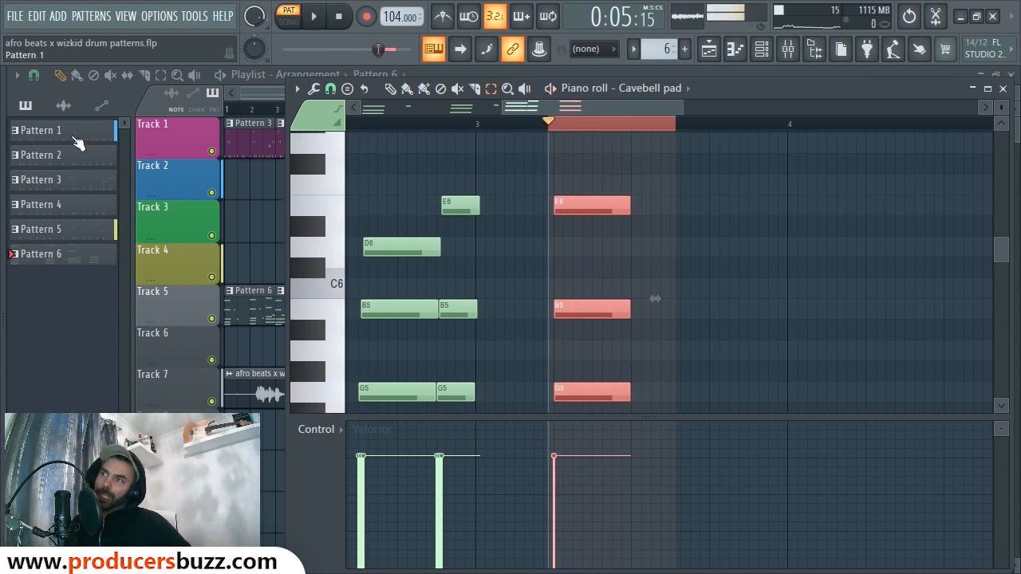
Step: Delete the selected G5, B5 and E6 demonstration chord in bar 3 of the Cavebell pad
{"action": "key", "text": "Delete"}
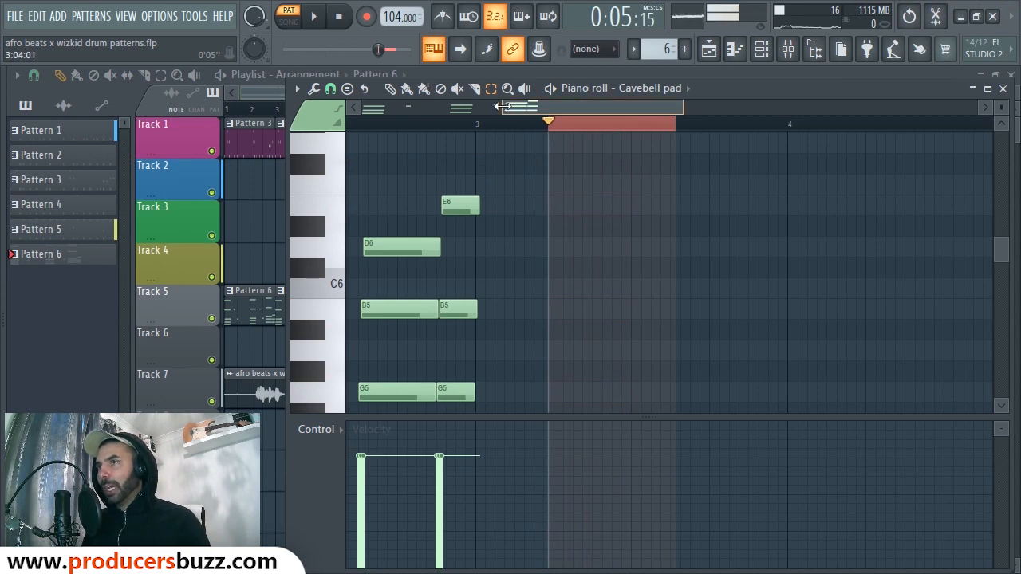
{"action": "left_click_drag", "start_coordinate": [505, 107], "coordinate": [361, 108]}
{"action": "scroll", "coordinate": [649, 239], "scroll_direction": "down", "scroll_amount": 2}
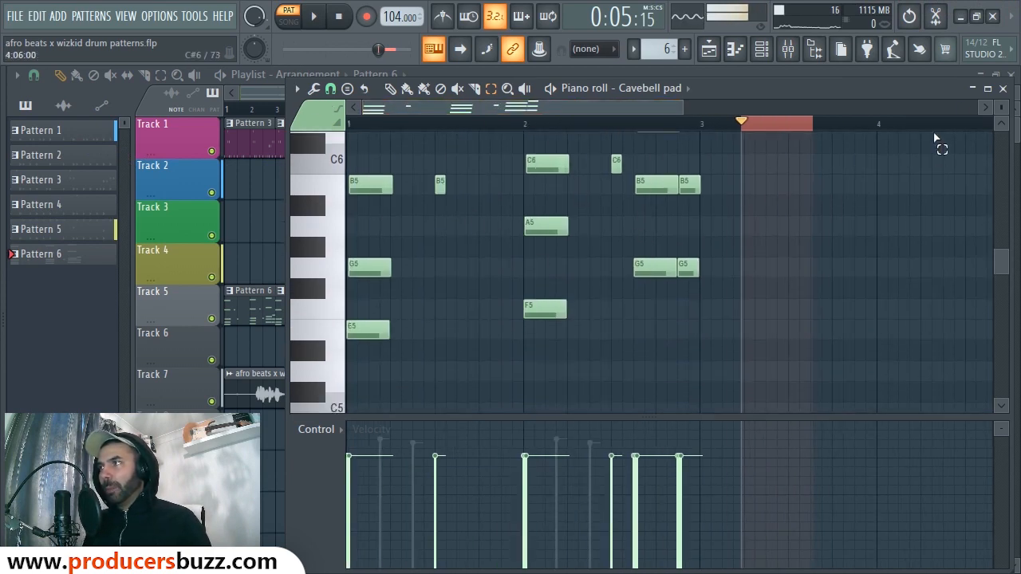
Step: Close the Cavebell pad notes and open the Xylocarillon channel in the piano roll, showing all its notes
{"action": "left_click", "coordinate": [1003, 88]}
{"action": "right_click", "coordinate": [426, 469]}
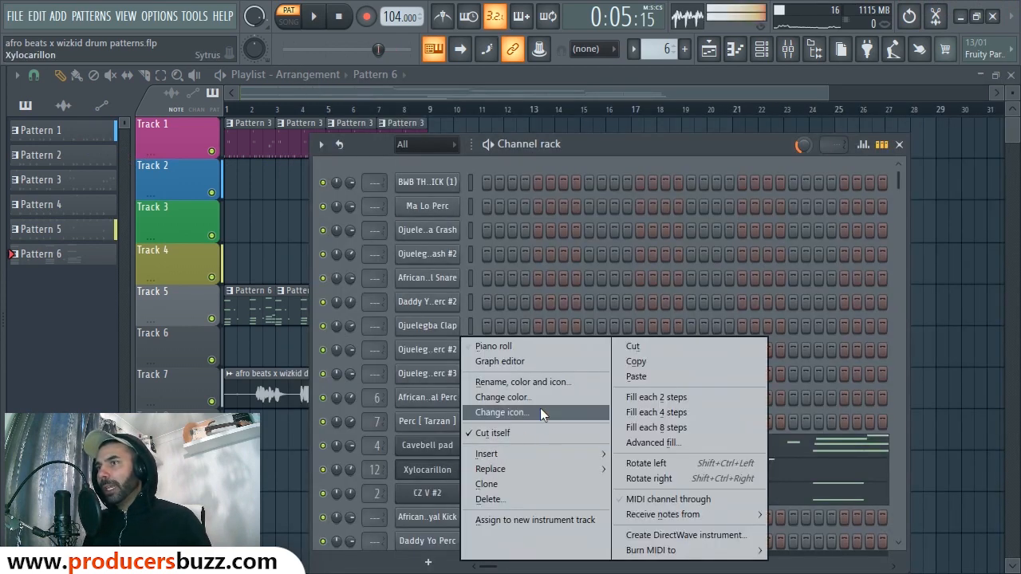
{"action": "left_click", "coordinate": [554, 345]}
{"action": "scroll", "coordinate": [542, 239], "scroll_direction": "up", "scroll_amount": 4}
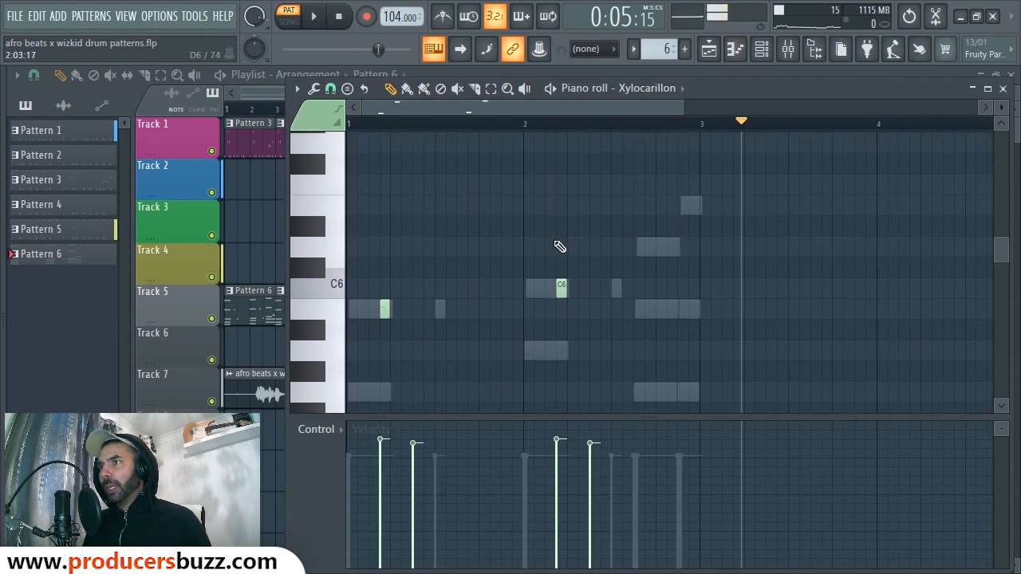
{"action": "left_click_drag", "start_coordinate": [1001, 107], "coordinate": [1002, 118]}
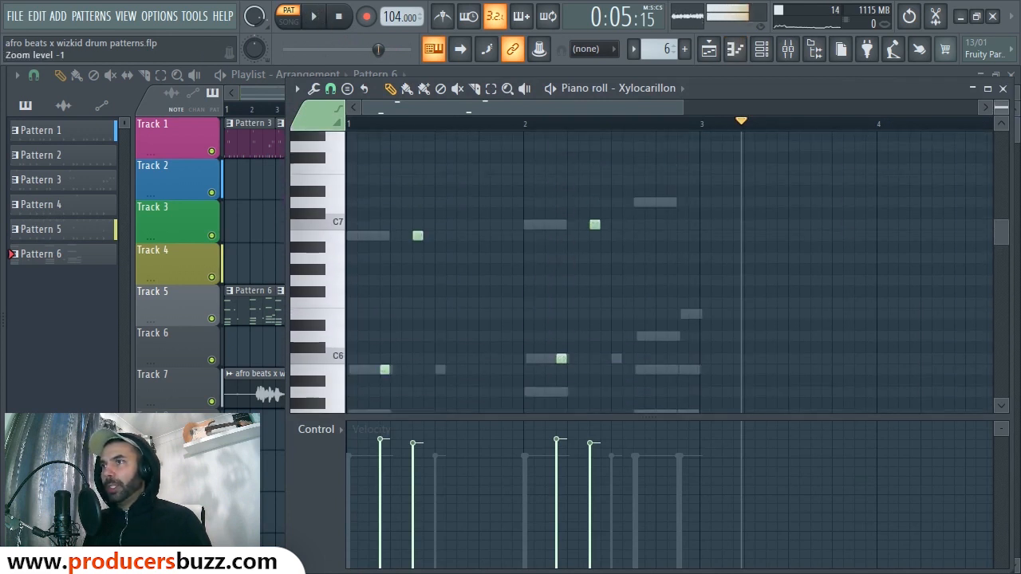
Step: Play Pattern 6 from the start and listen to how the Xylocarillon notes fit with the chords
{"action": "left_click", "coordinate": [319, 17]}
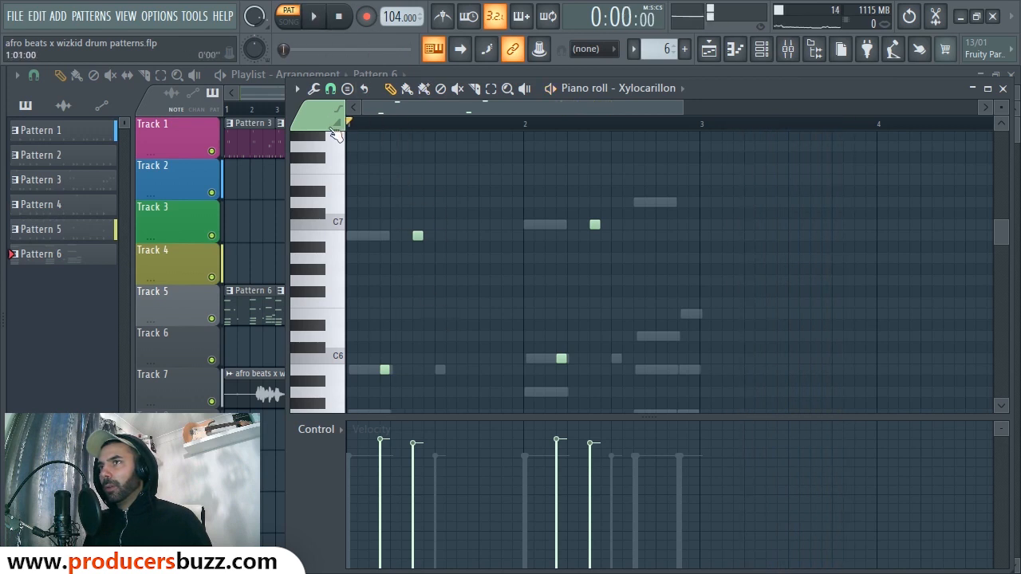
{"action": "scroll", "coordinate": [452, 276], "scroll_direction": "down", "scroll_amount": 1}
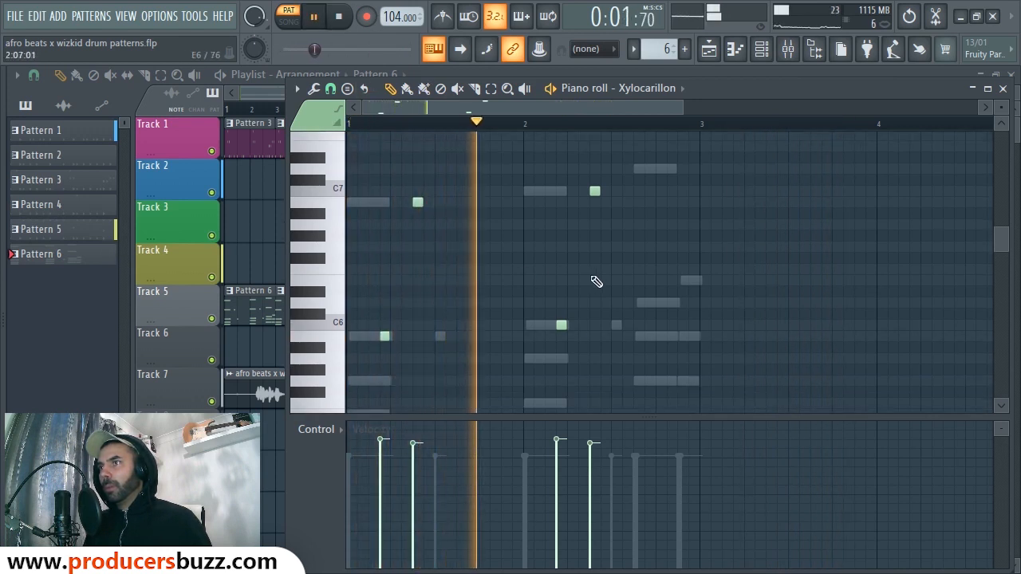
{"action": "scroll", "coordinate": [600, 279], "scroll_direction": "down", "scroll_amount": 1}
{"action": "key", "text": "space"}
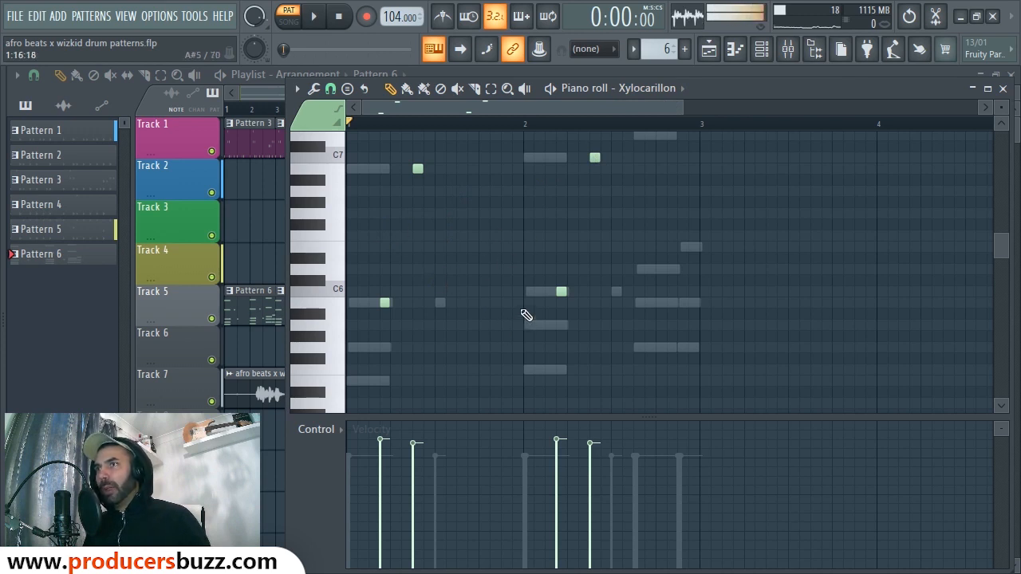
{"action": "key", "text": "space"}
{"action": "scroll", "coordinate": [526, 299], "scroll_direction": "up", "scroll_amount": 2}
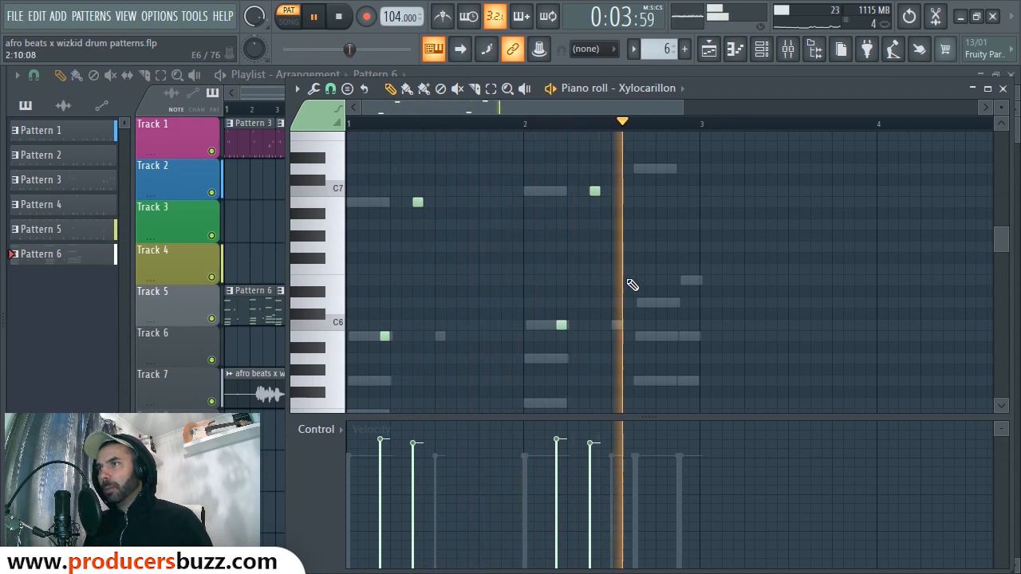
{"action": "key", "text": "space"}
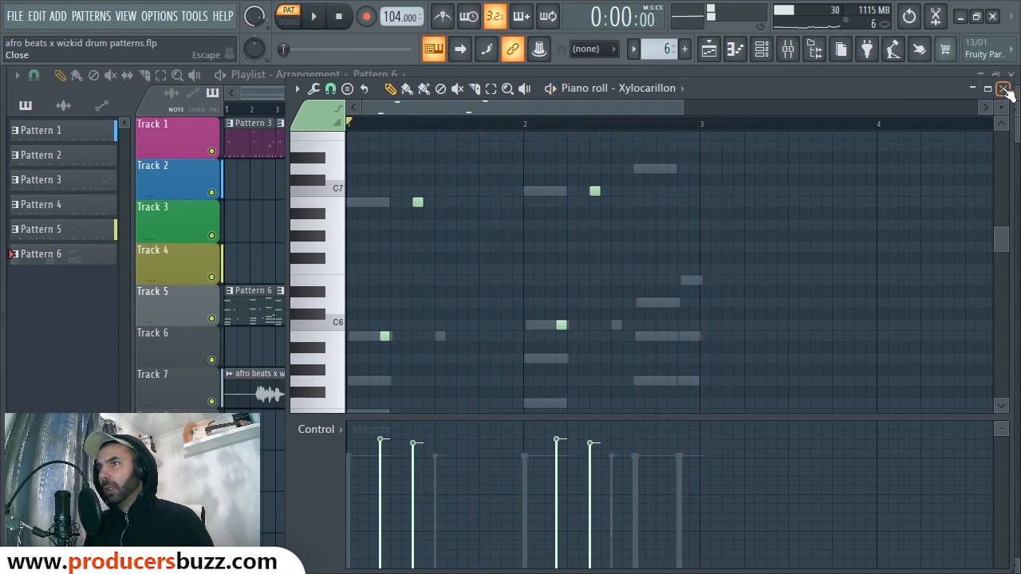
Step: Open the CZ V #2 channel's notes in the piano roll and listen to them in Pattern 6
{"action": "left_click", "coordinate": [1004, 89]}
{"action": "right_click", "coordinate": [438, 495]}
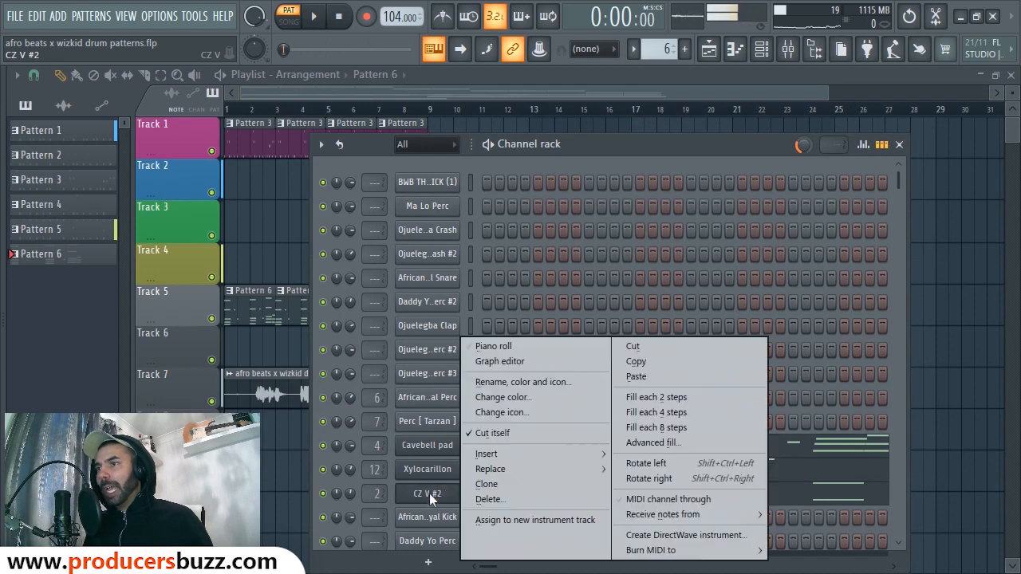
{"action": "left_click", "coordinate": [514, 349]}
{"action": "scroll", "coordinate": [547, 314], "scroll_direction": "up", "scroll_amount": 5}
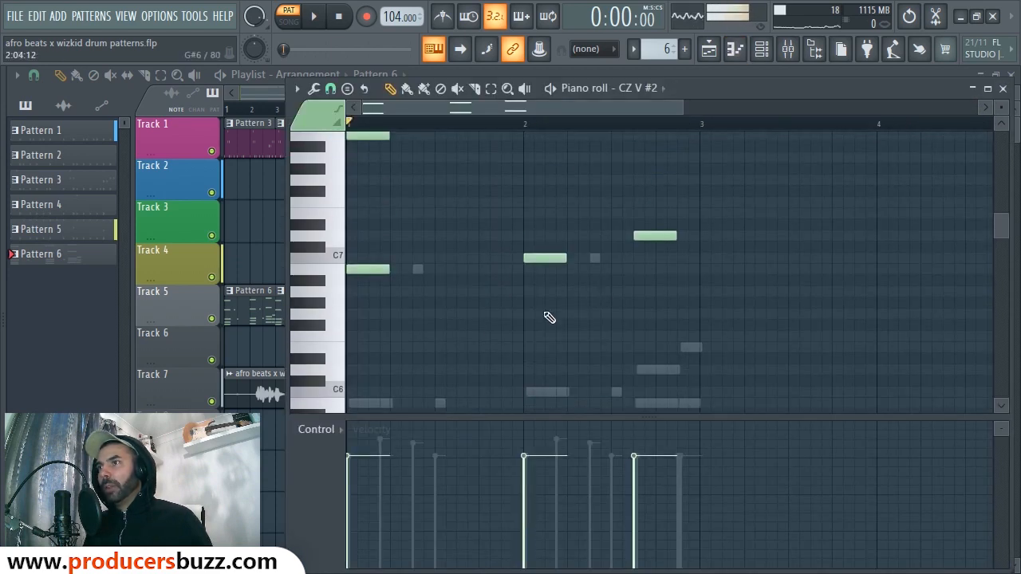
{"action": "key", "text": "space"}
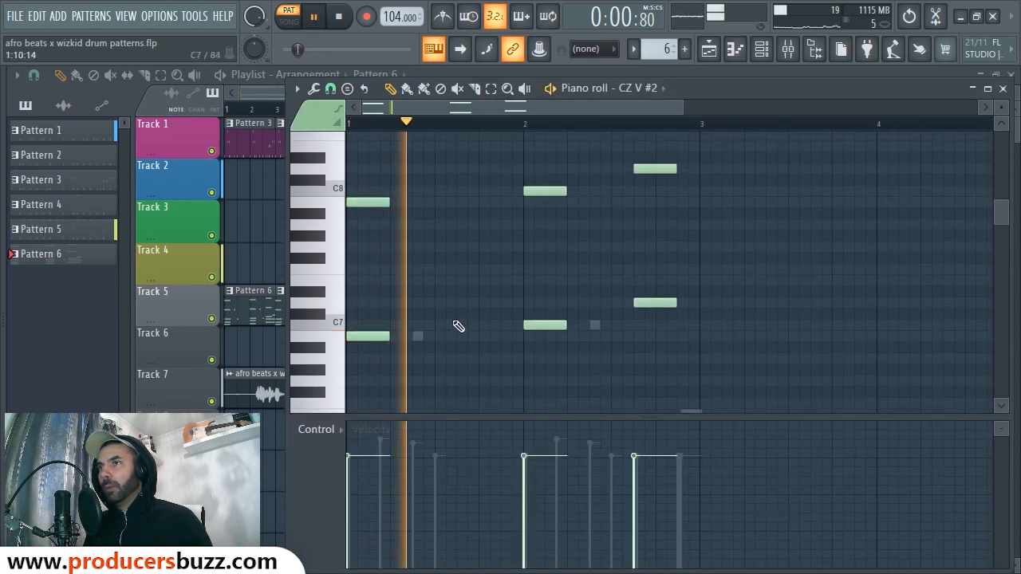
{"action": "scroll", "coordinate": [563, 300], "scroll_direction": "up", "scroll_amount": 2}
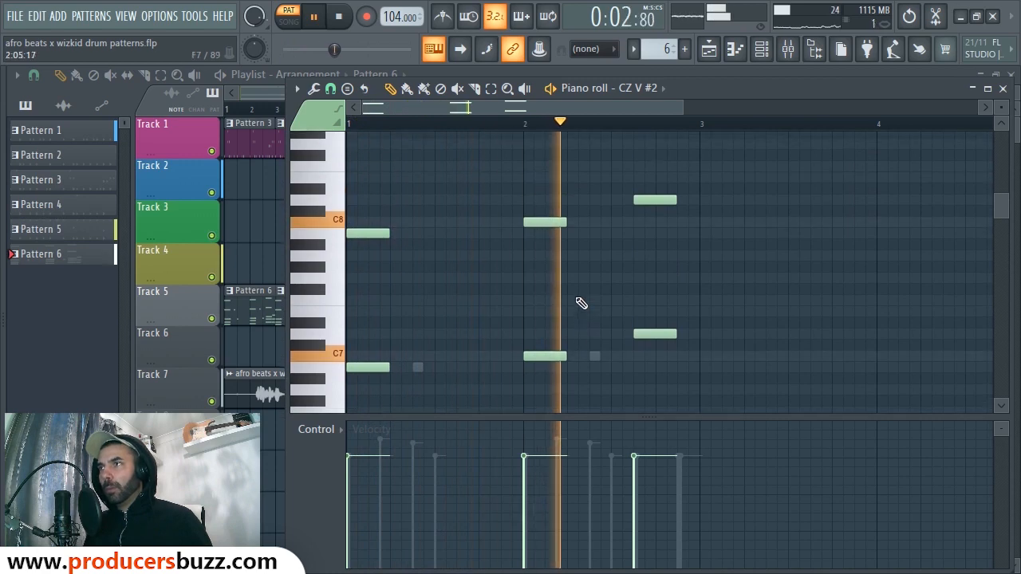
{"action": "key", "text": "space"}
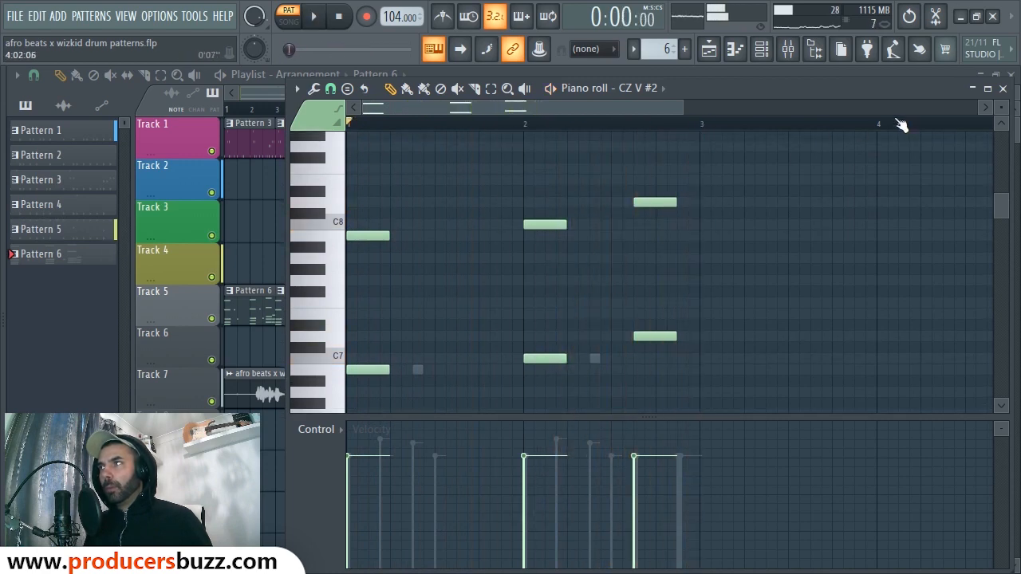
Step: Return to the playlist arrangement, switch playback to song mode, and enlarge the clips and tracks
{"action": "left_click", "coordinate": [1002, 88]}
{"action": "left_click", "coordinate": [508, 91]}
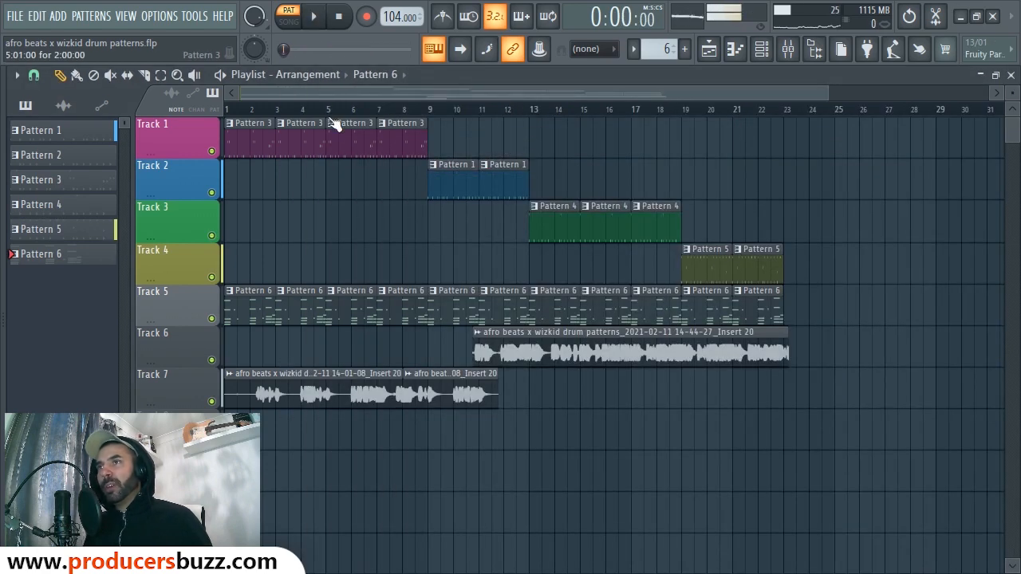
{"action": "key", "text": "l"}
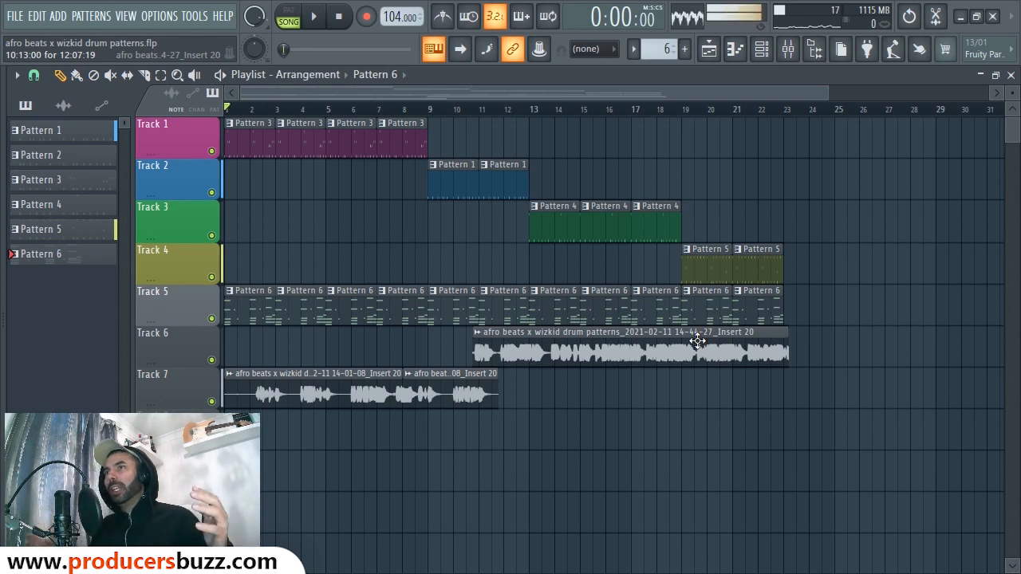
{"action": "left_click_drag", "start_coordinate": [828, 94], "coordinate": [660, 101]}
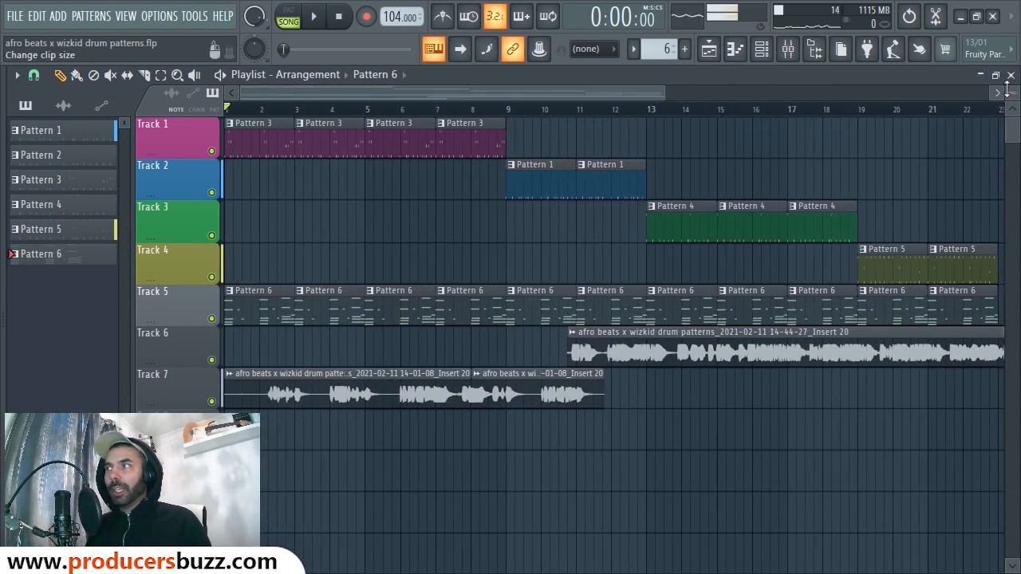
{"action": "left_click_drag", "start_coordinate": [1009, 89], "coordinate": [1007, 94]}
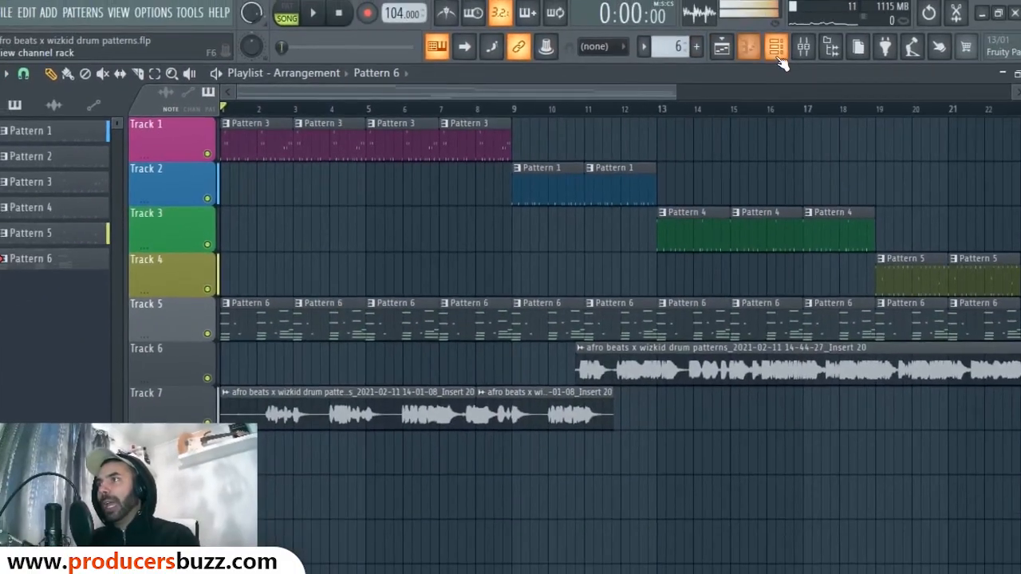
Step: Show the channel rack's Pattern 6 channels, close it, and fit the whole arrangement in the playlist
{"action": "left_click", "coordinate": [774, 46]}
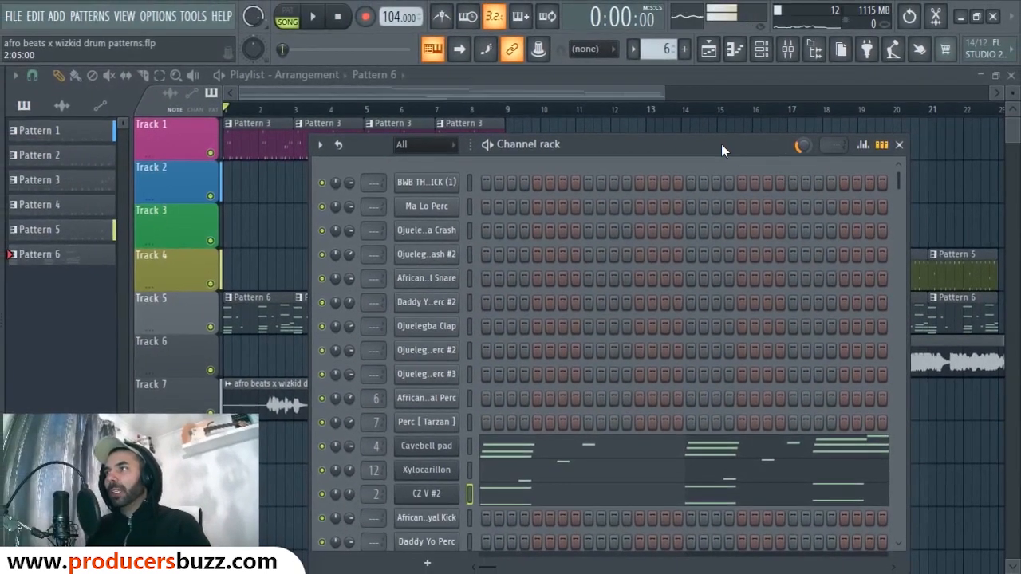
{"action": "left_click_drag", "start_coordinate": [202, 286], "coordinate": [282, 199]}
{"action": "key", "text": "F6"}
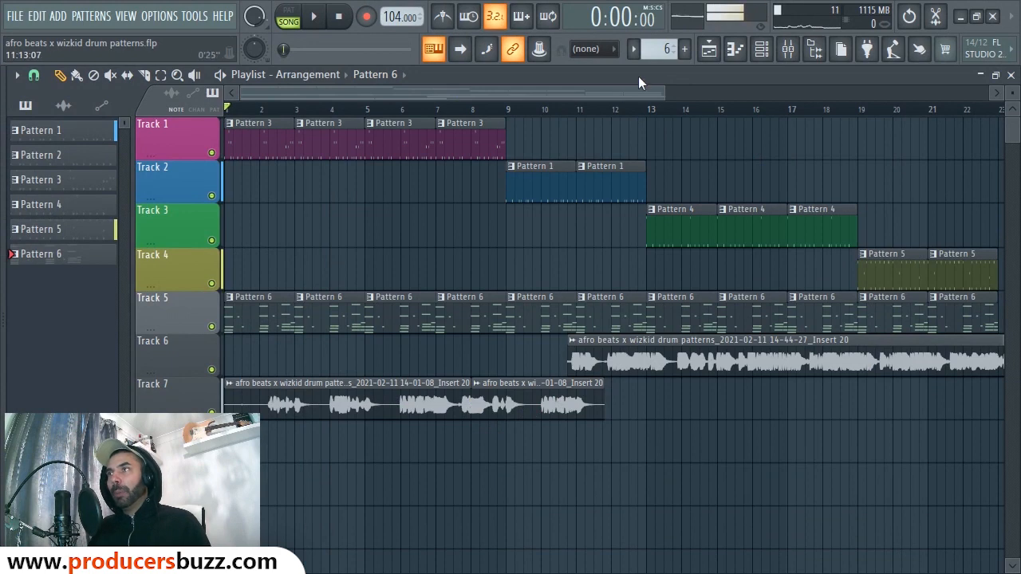
{"action": "mouse_move", "coordinate": [663, 94]}
{"action": "left_mouse_down"}
{"action": "mouse_move", "coordinate": [692, 90]}
{"action": "mouse_move", "coordinate": [680, 85]}
{"action": "left_mouse_up"}
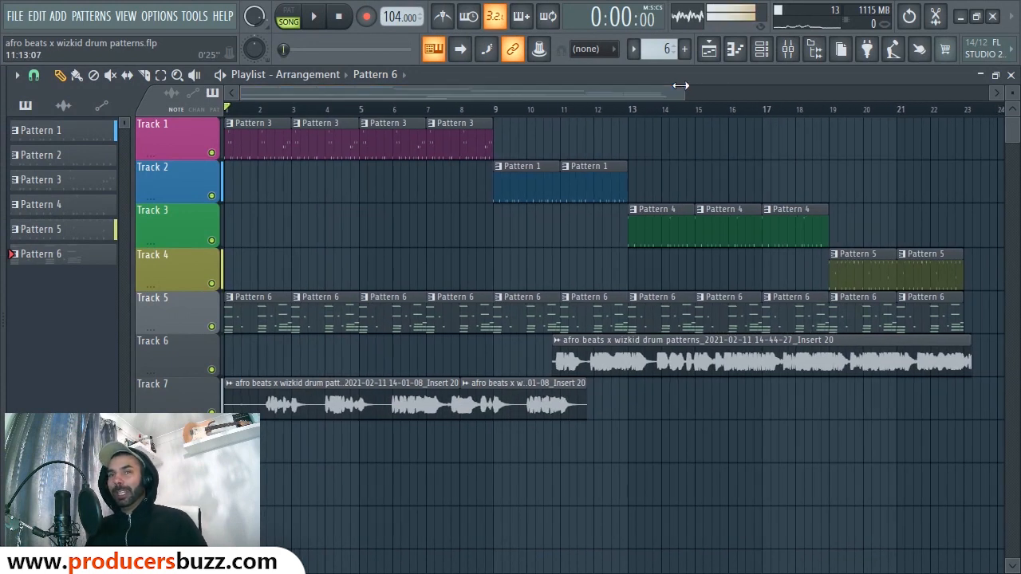